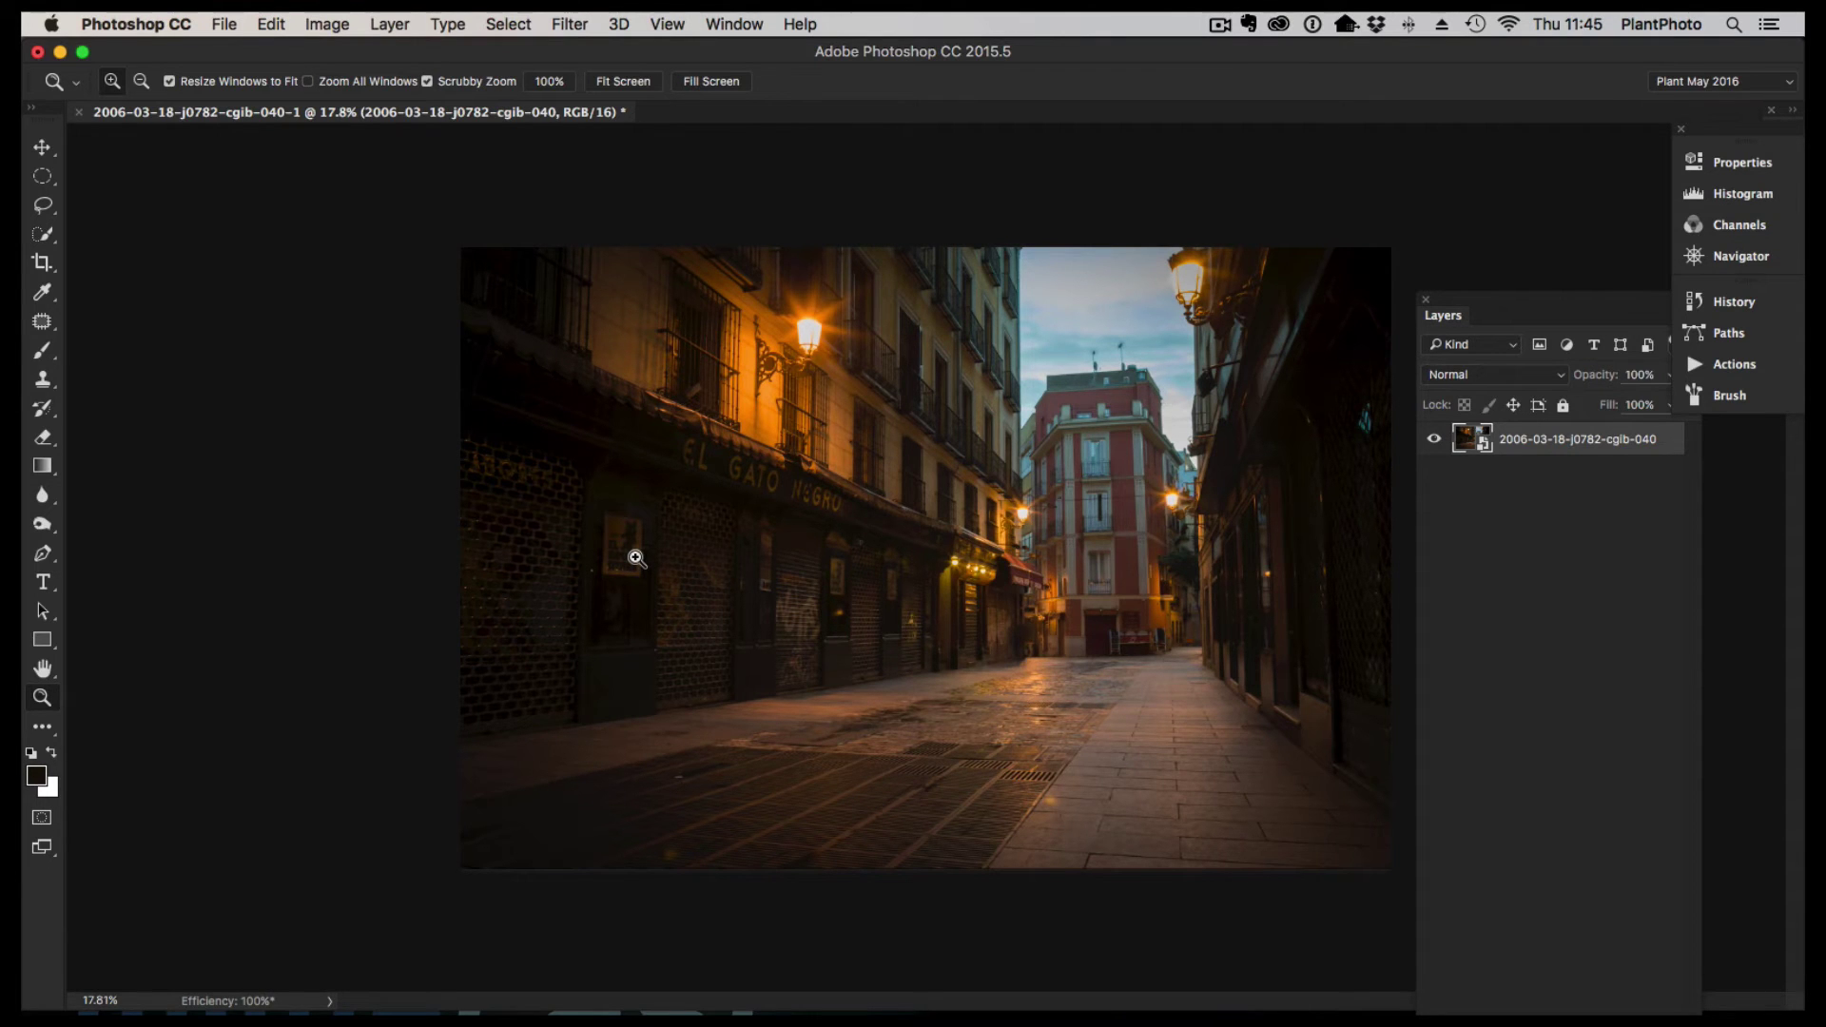
- Scrubby-zoom into the El Gato Negro storefront so the cat poster fills the view
left_click_drag(619, 534, 672, 575)
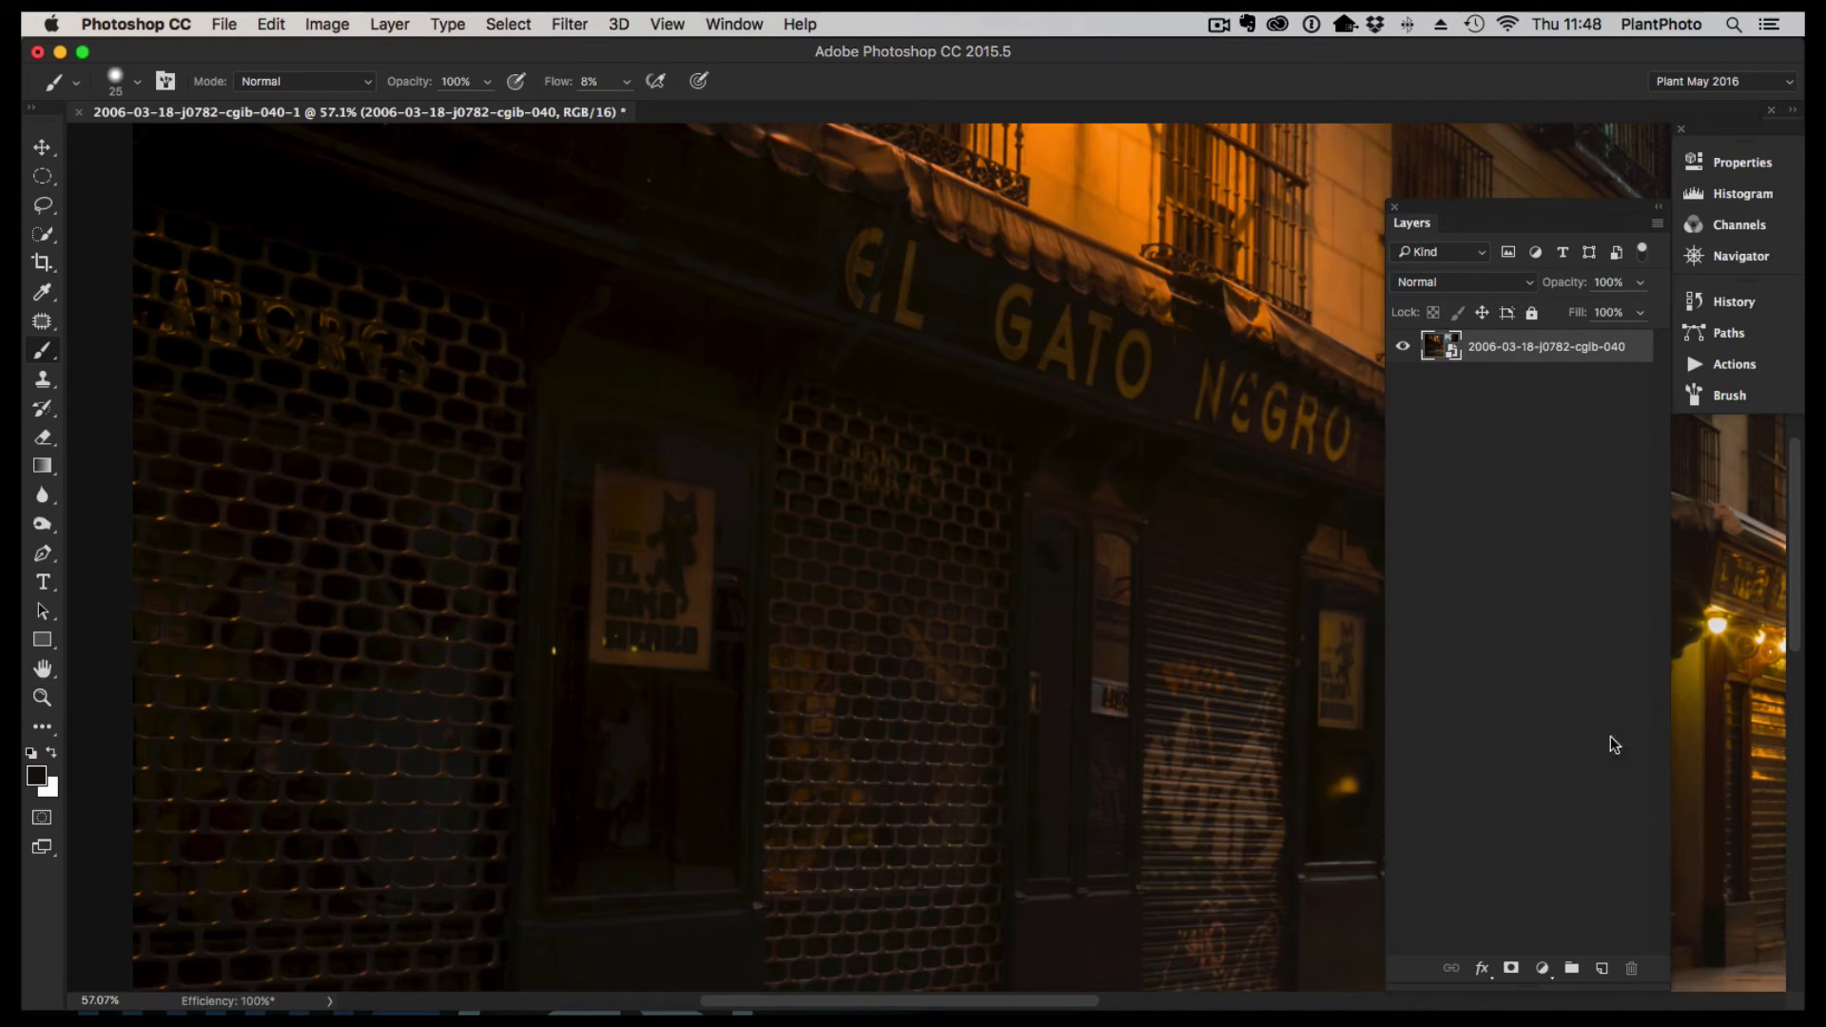
- Add an empty Layer 1 above the photo and zoom in closer on the poster
left_click(1604, 966)
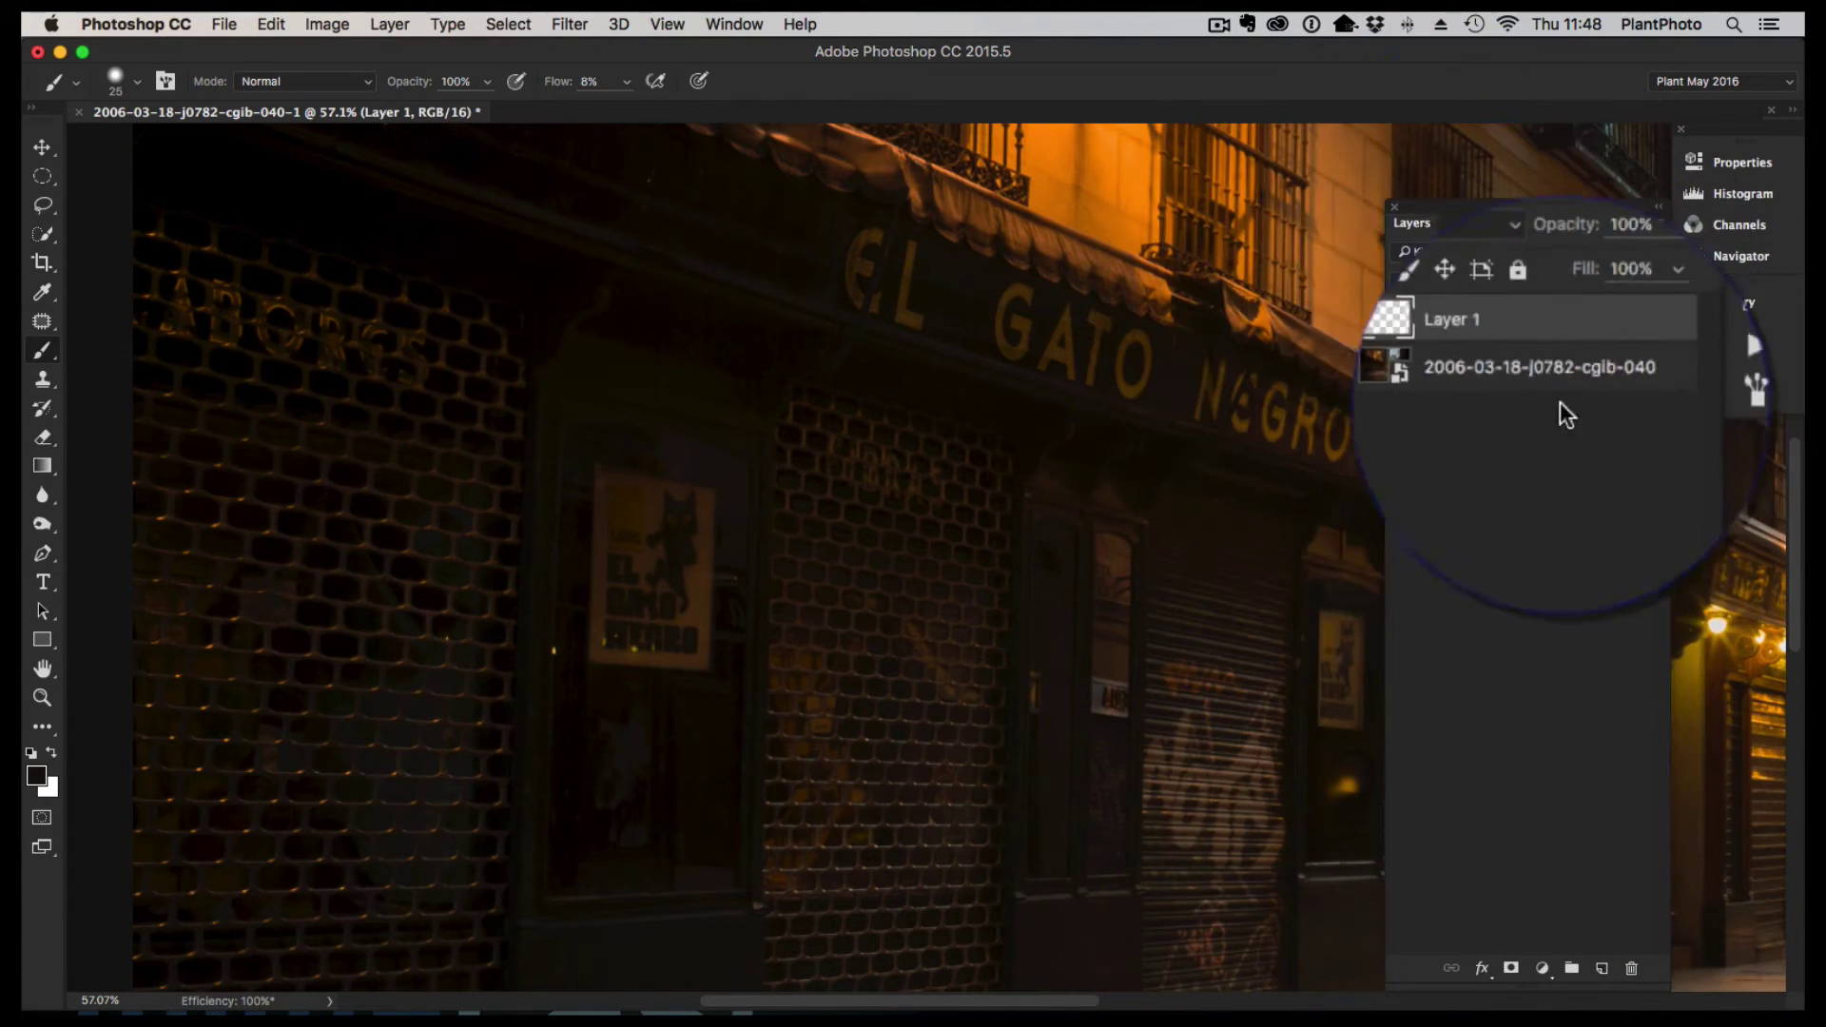
key("super+space")
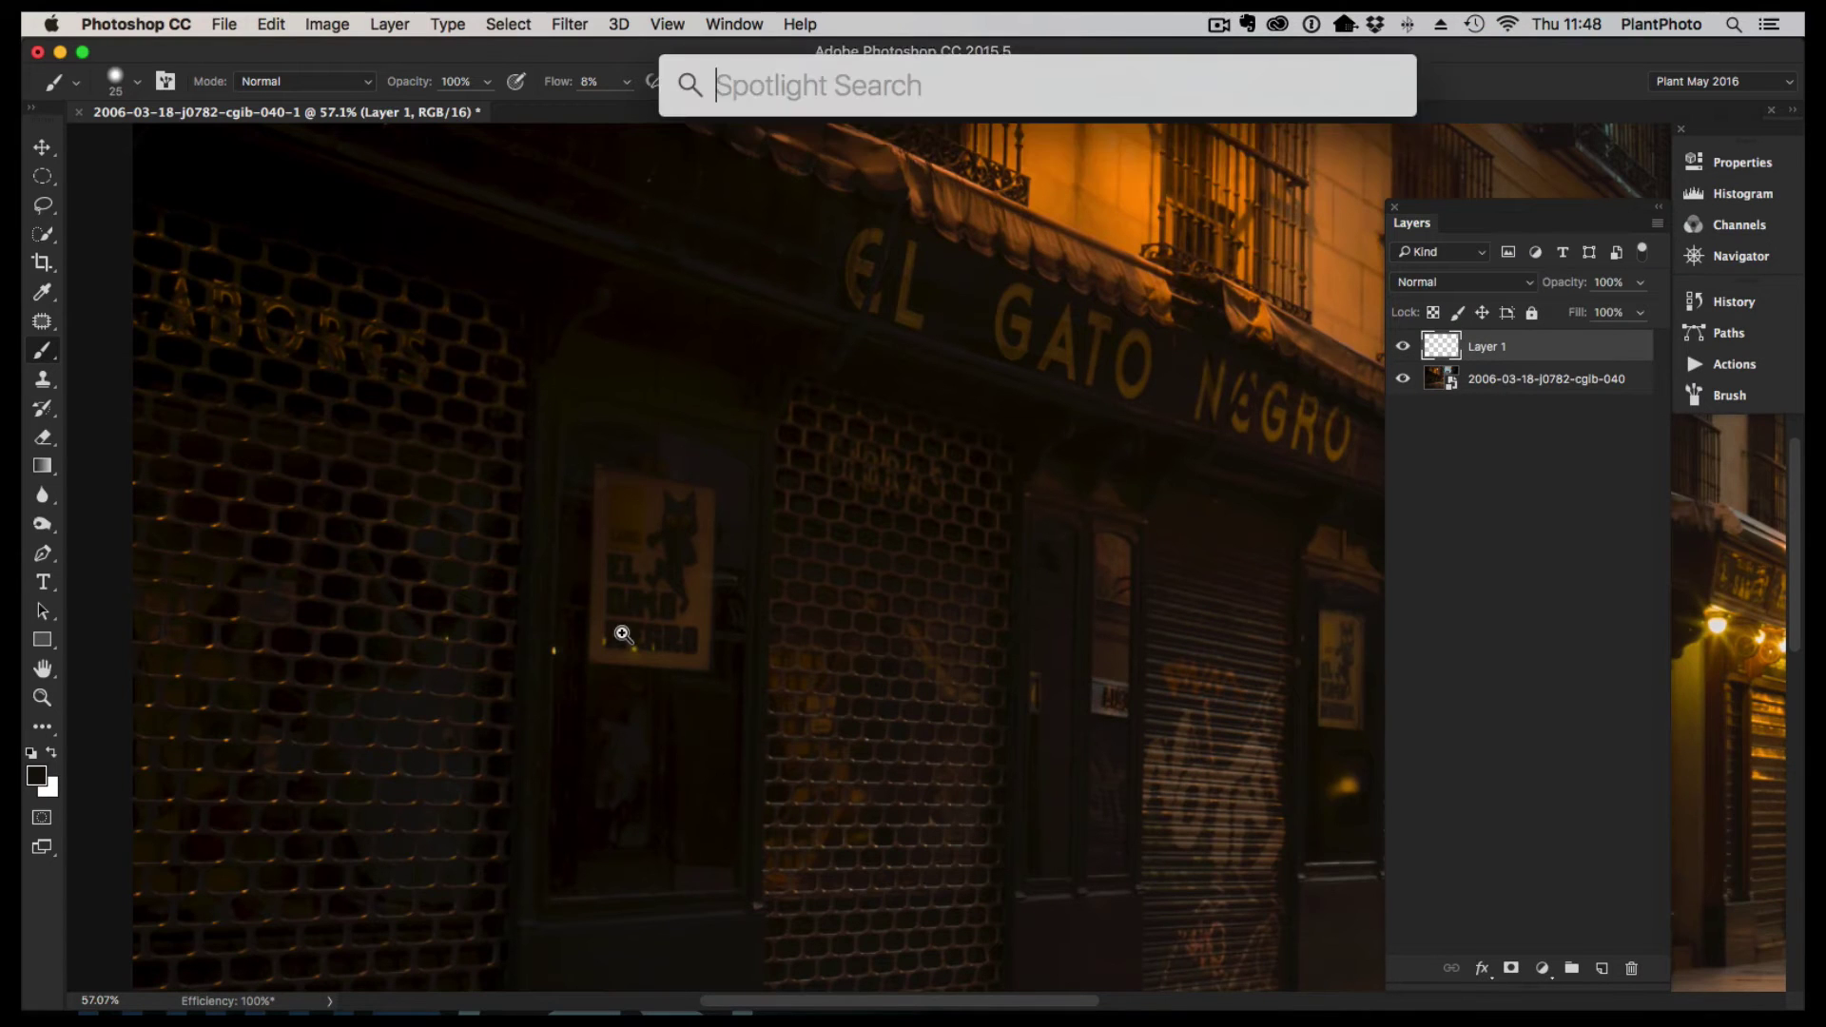
left_click(618, 633, "super")
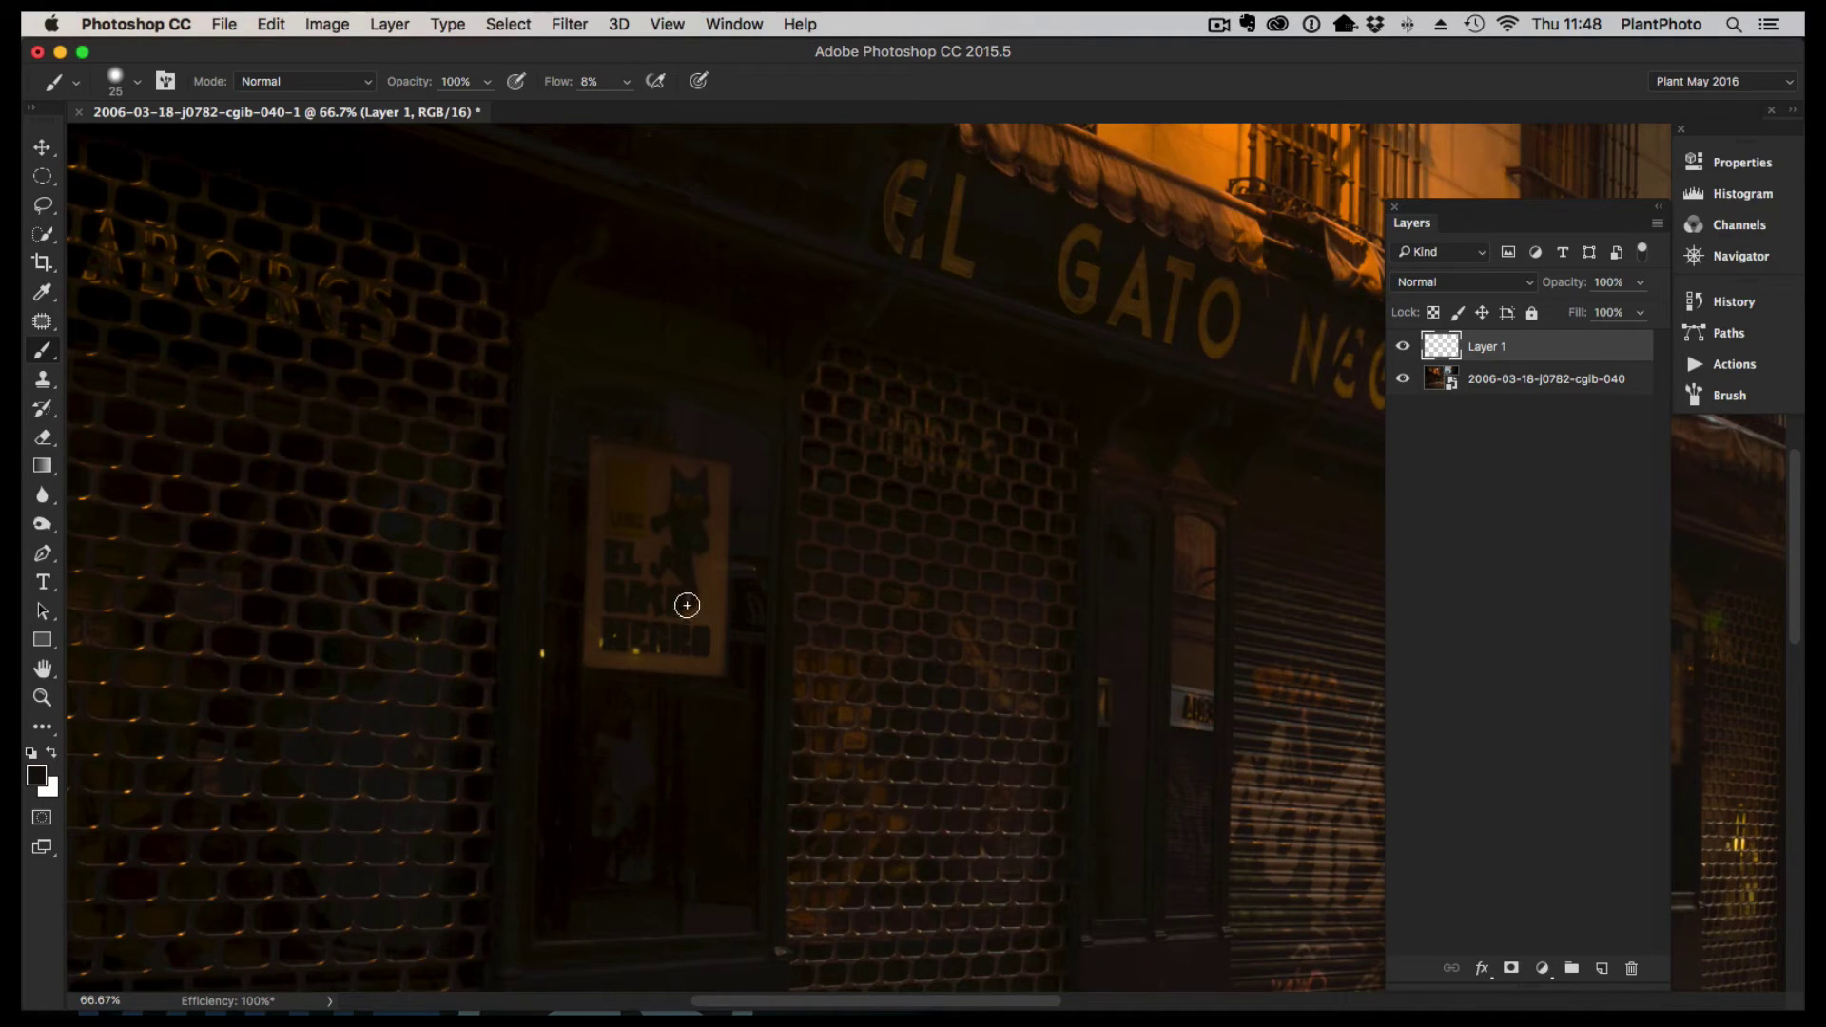
- Zoom in slightly more on the poster and set the brush flow to 10%
key("super+space")
mouse_move(672, 522)
left_mouse_down()
mouse_move(697, 526)
mouse_move(705, 497)
left_mouse_up()
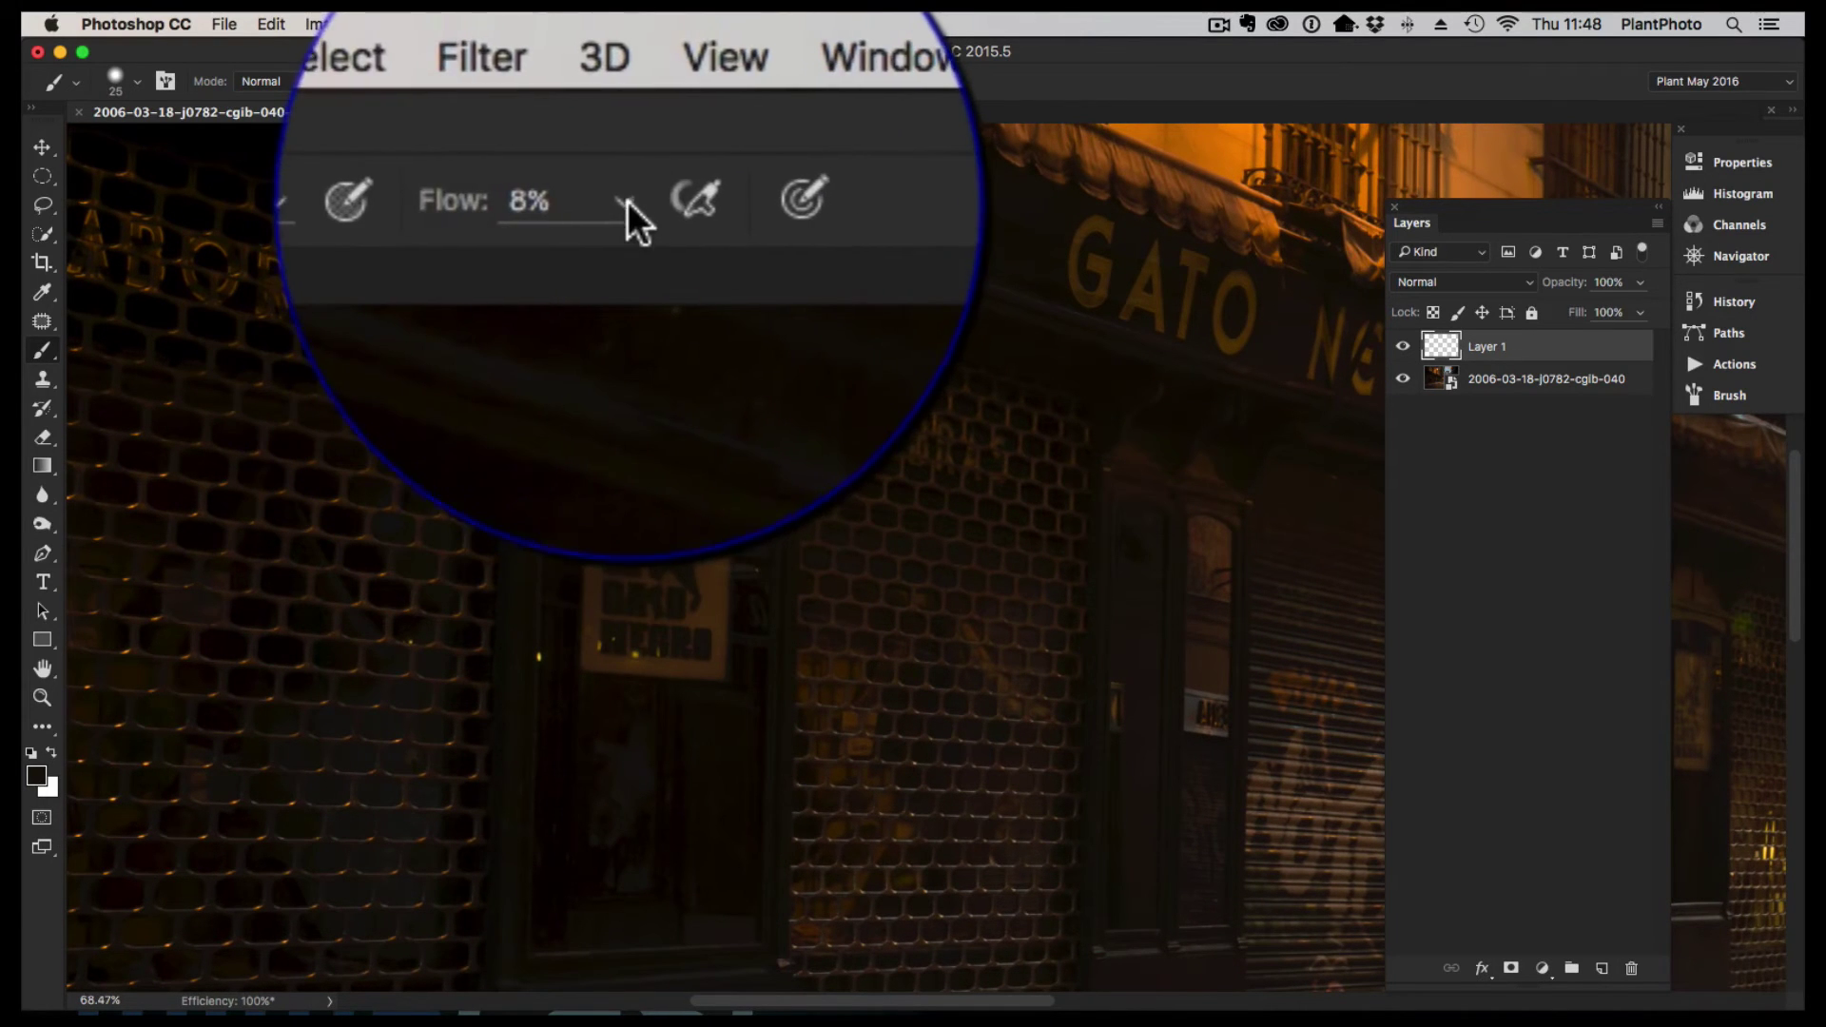
left_click(632, 200)
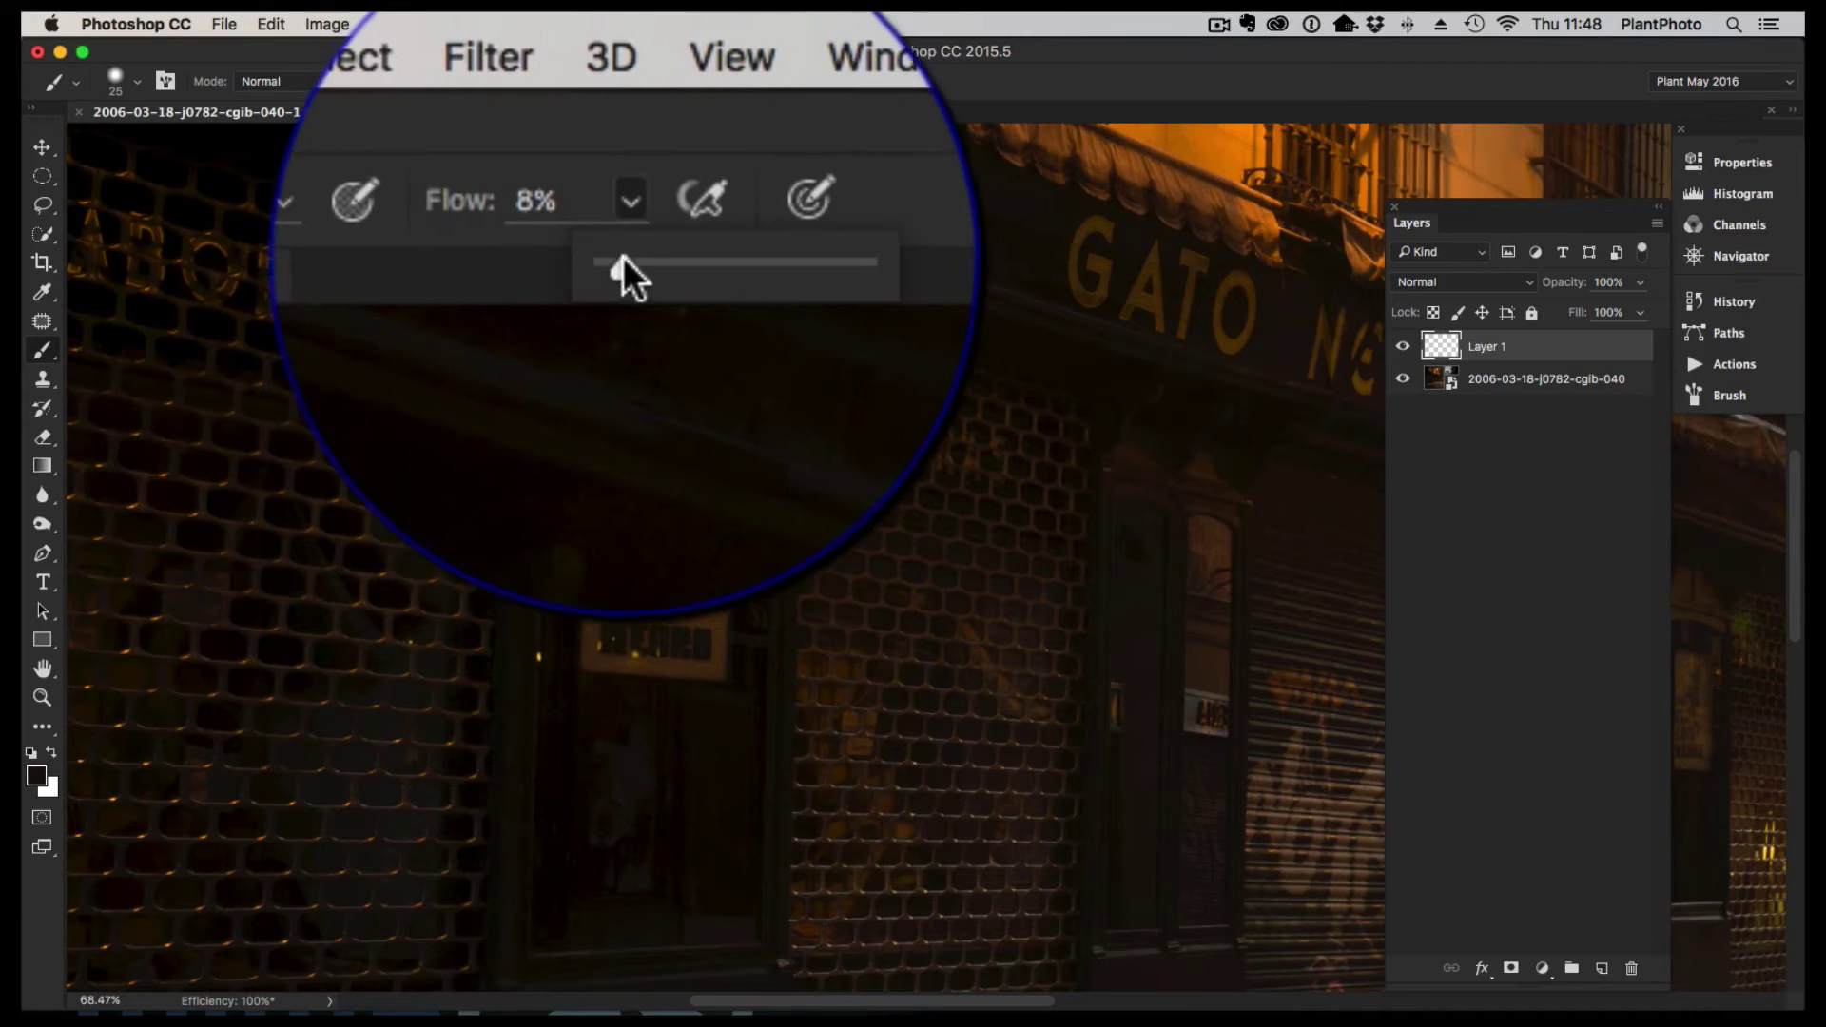
left_click_drag(624, 255, 626, 110)
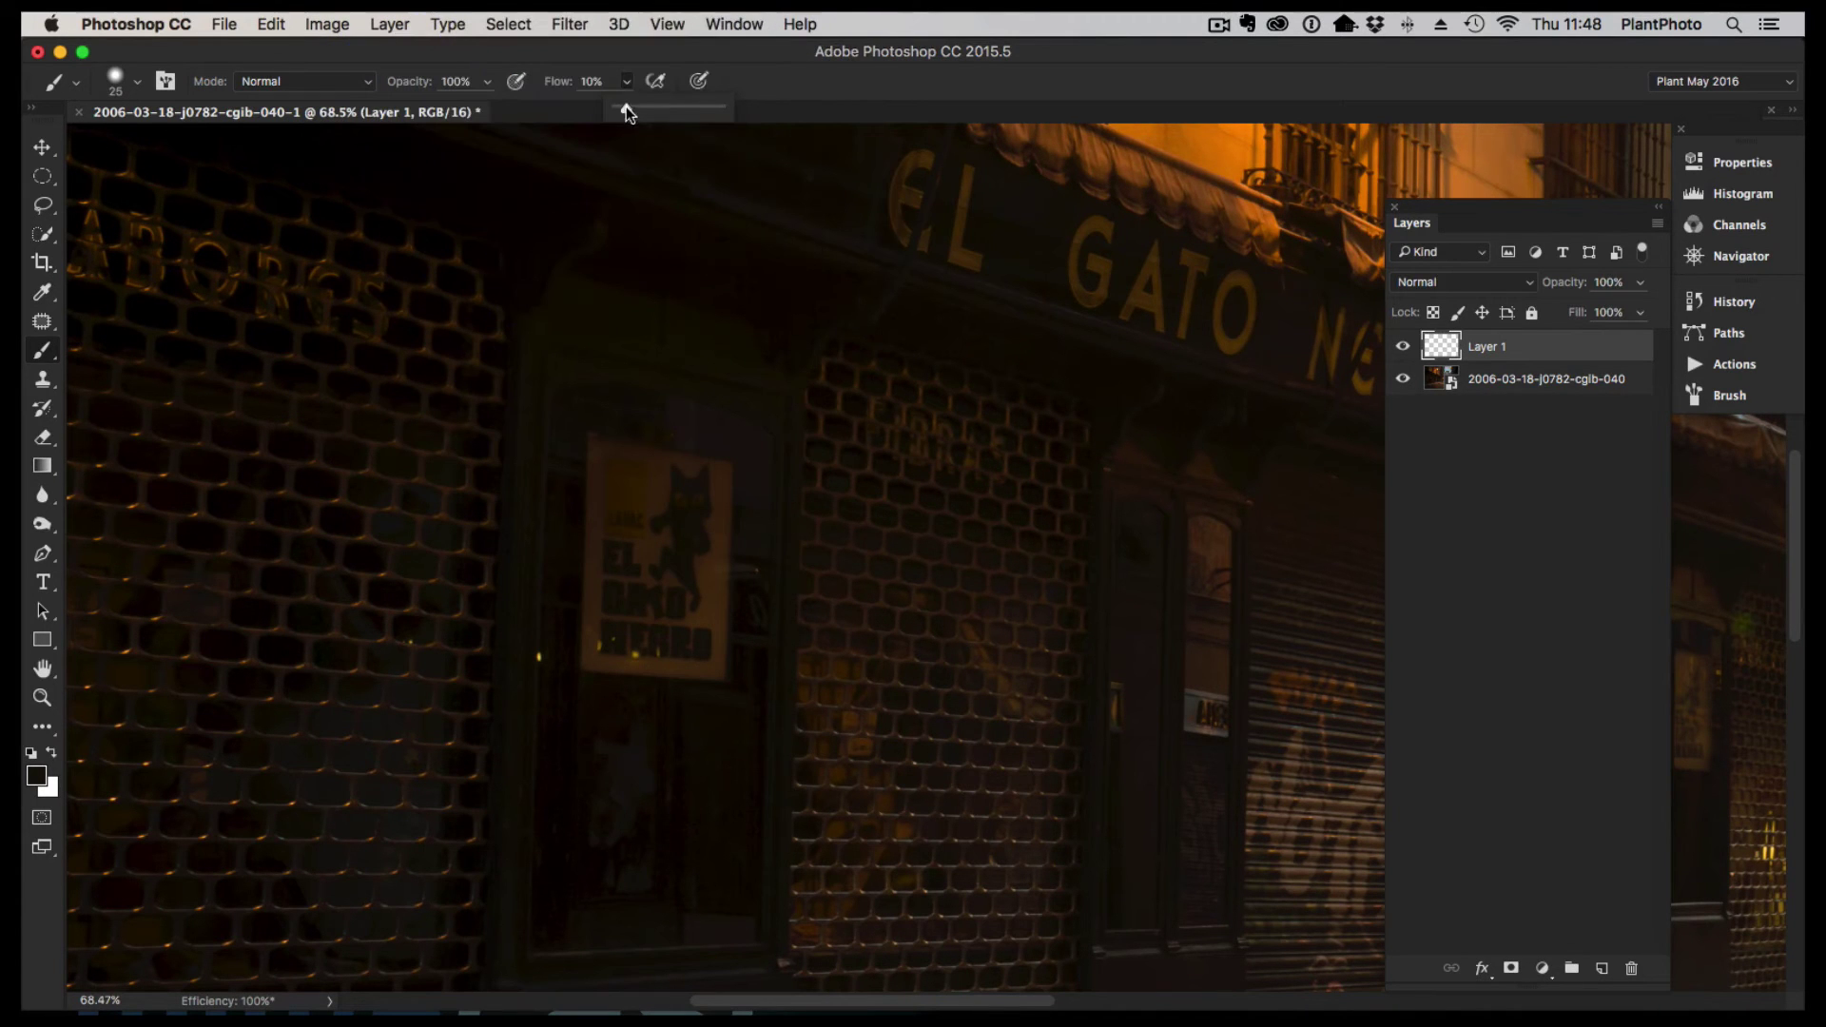
- Sample a dark brown from the shop window and doorway, and enlarge the brush to about 64 px
left_click(1438, 350)
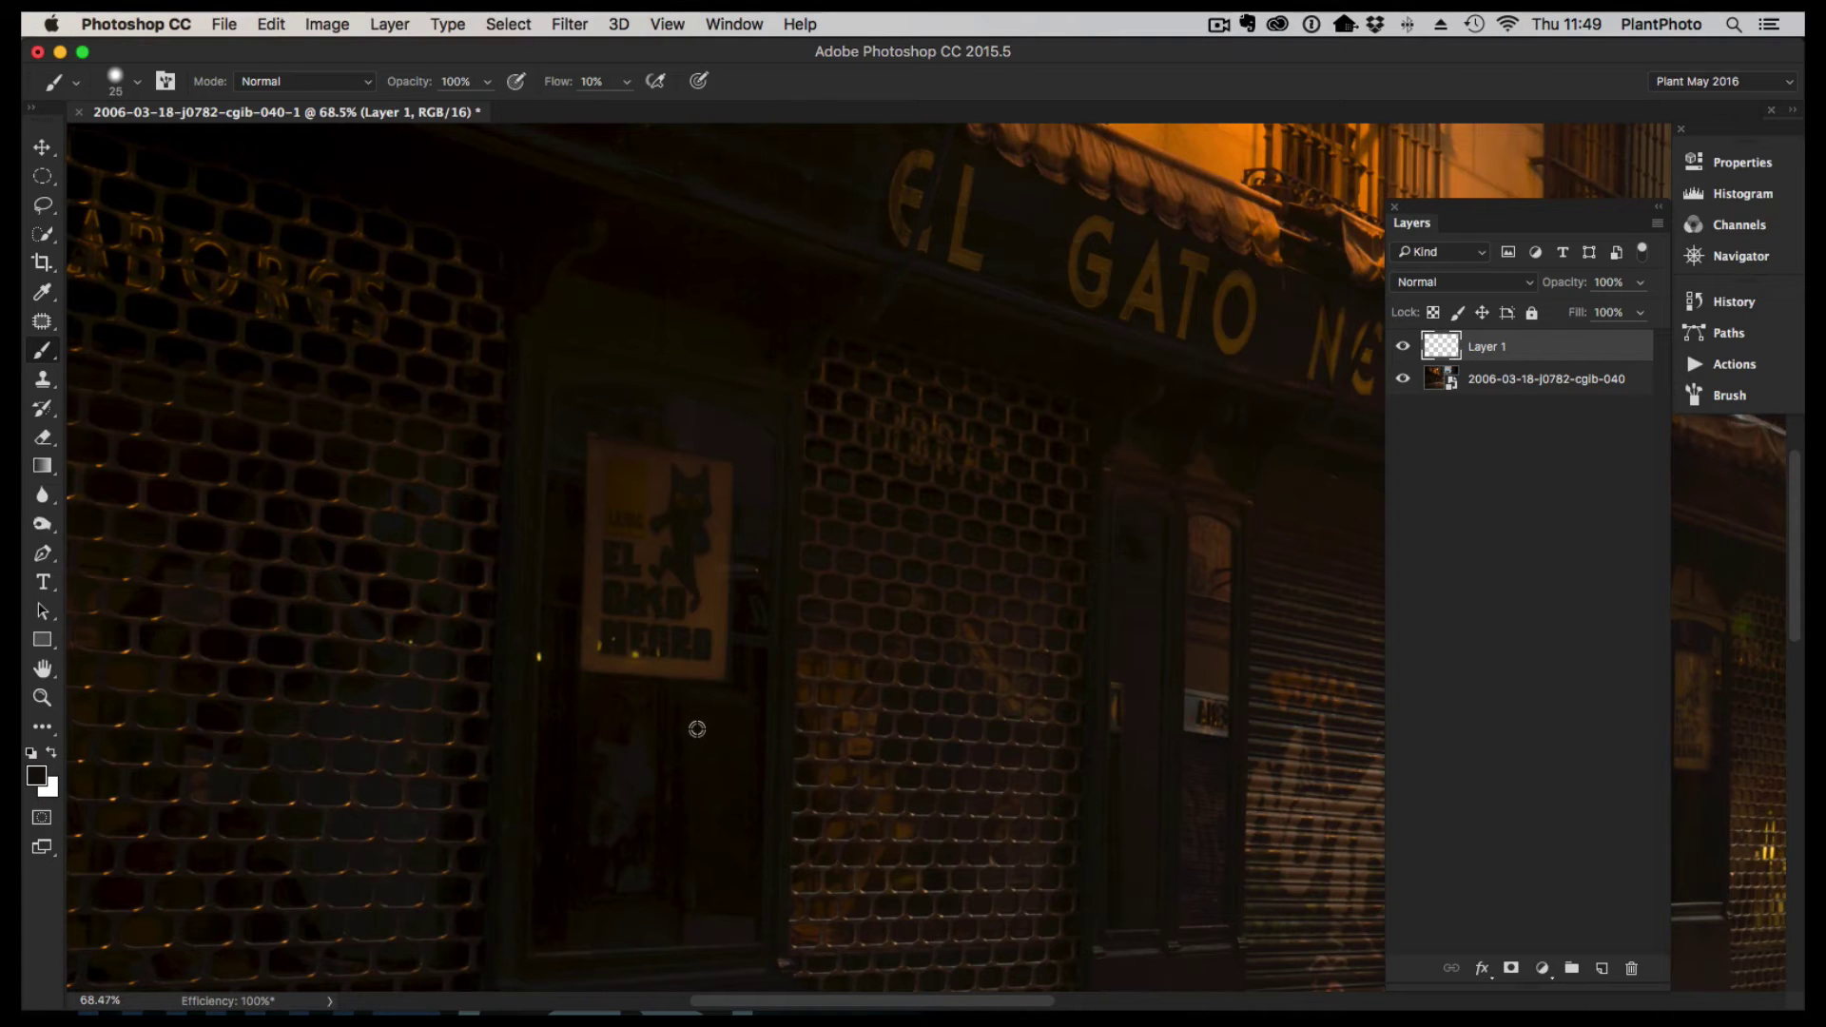
left_click(713, 617, "alt")
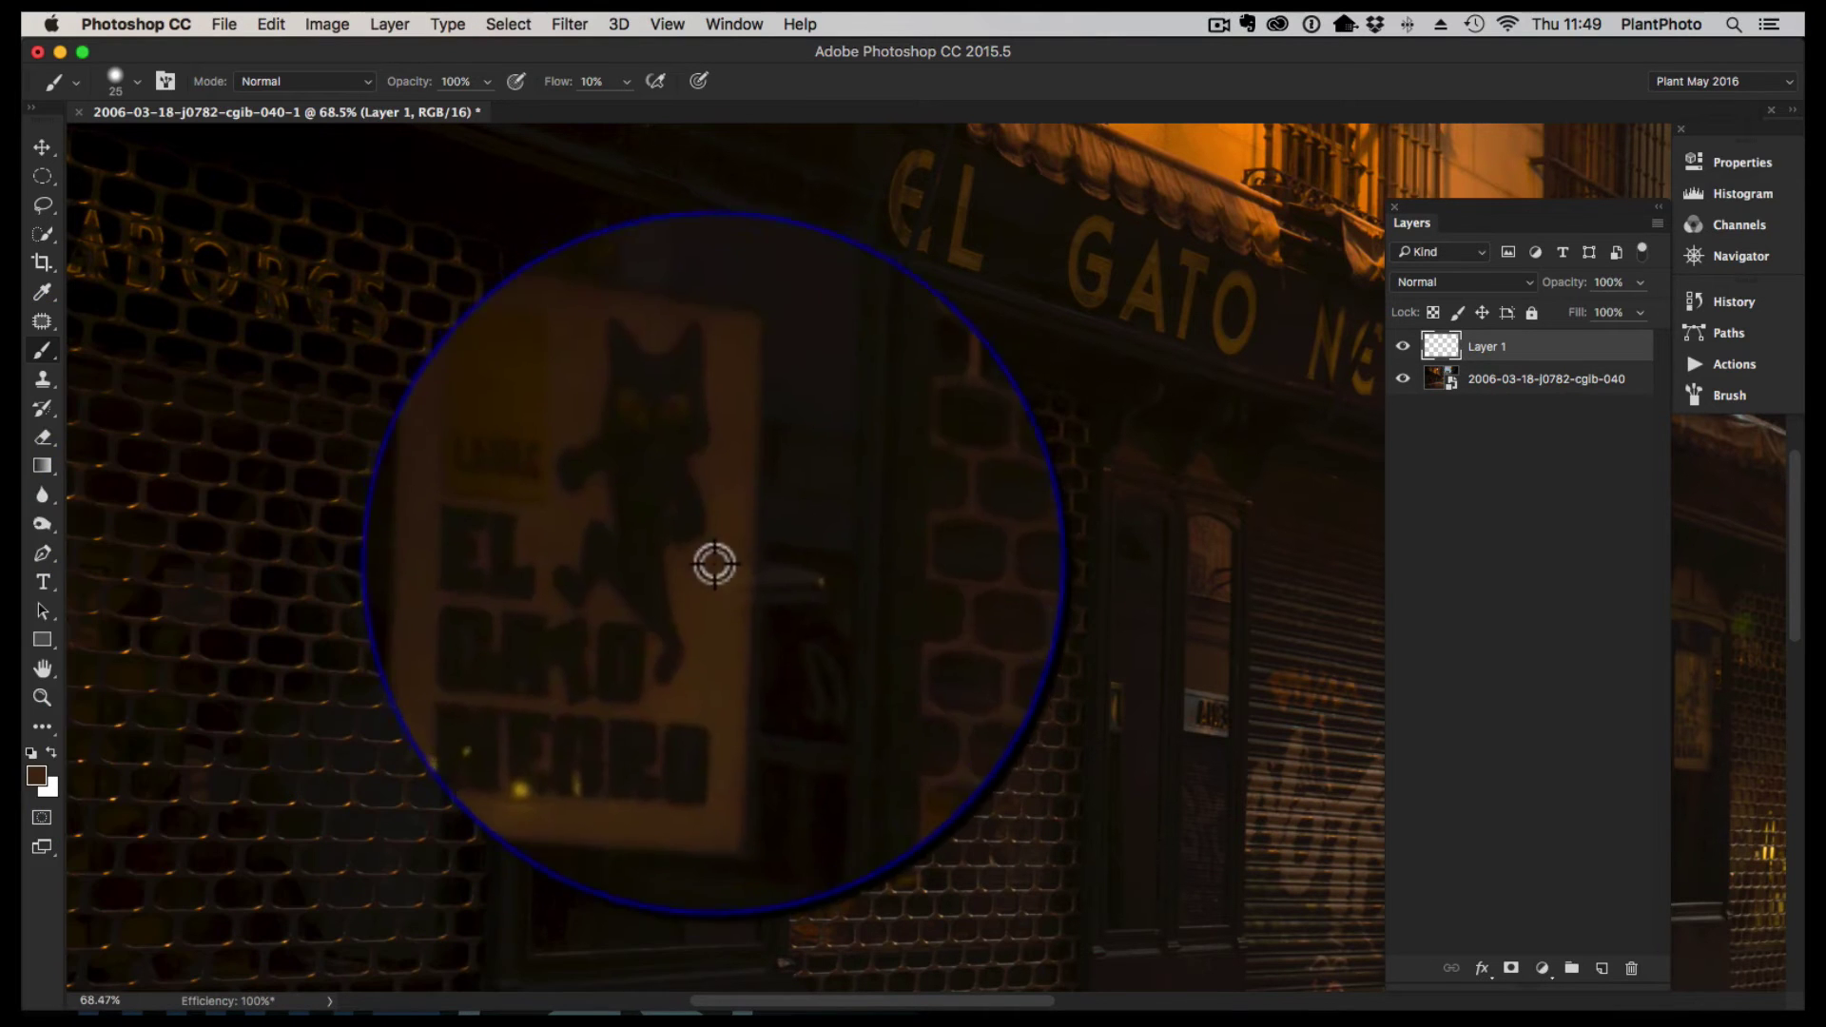
left_click(633, 488, "alt")
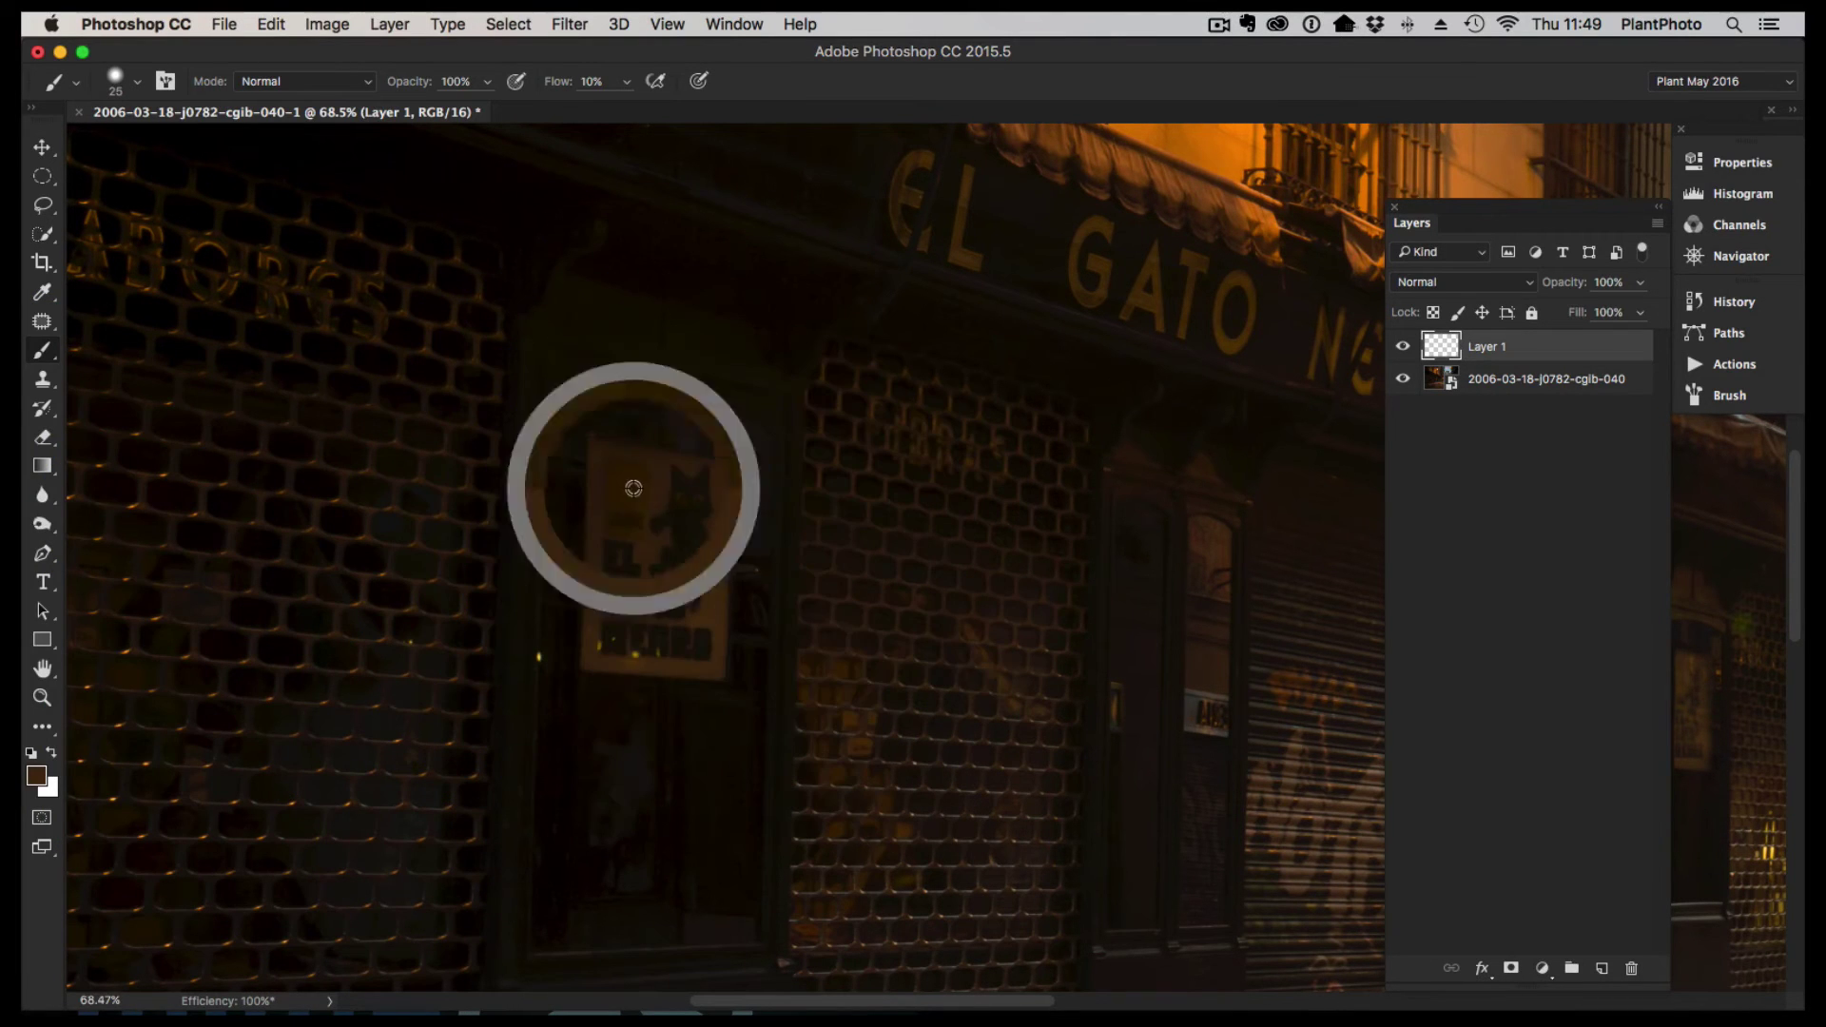
left_click(700, 742, "alt")
mouse_move(706, 742)
left_mouse_down()
mouse_move(721, 740)
mouse_move(726, 827)
mouse_move(718, 716)
left_mouse_up()
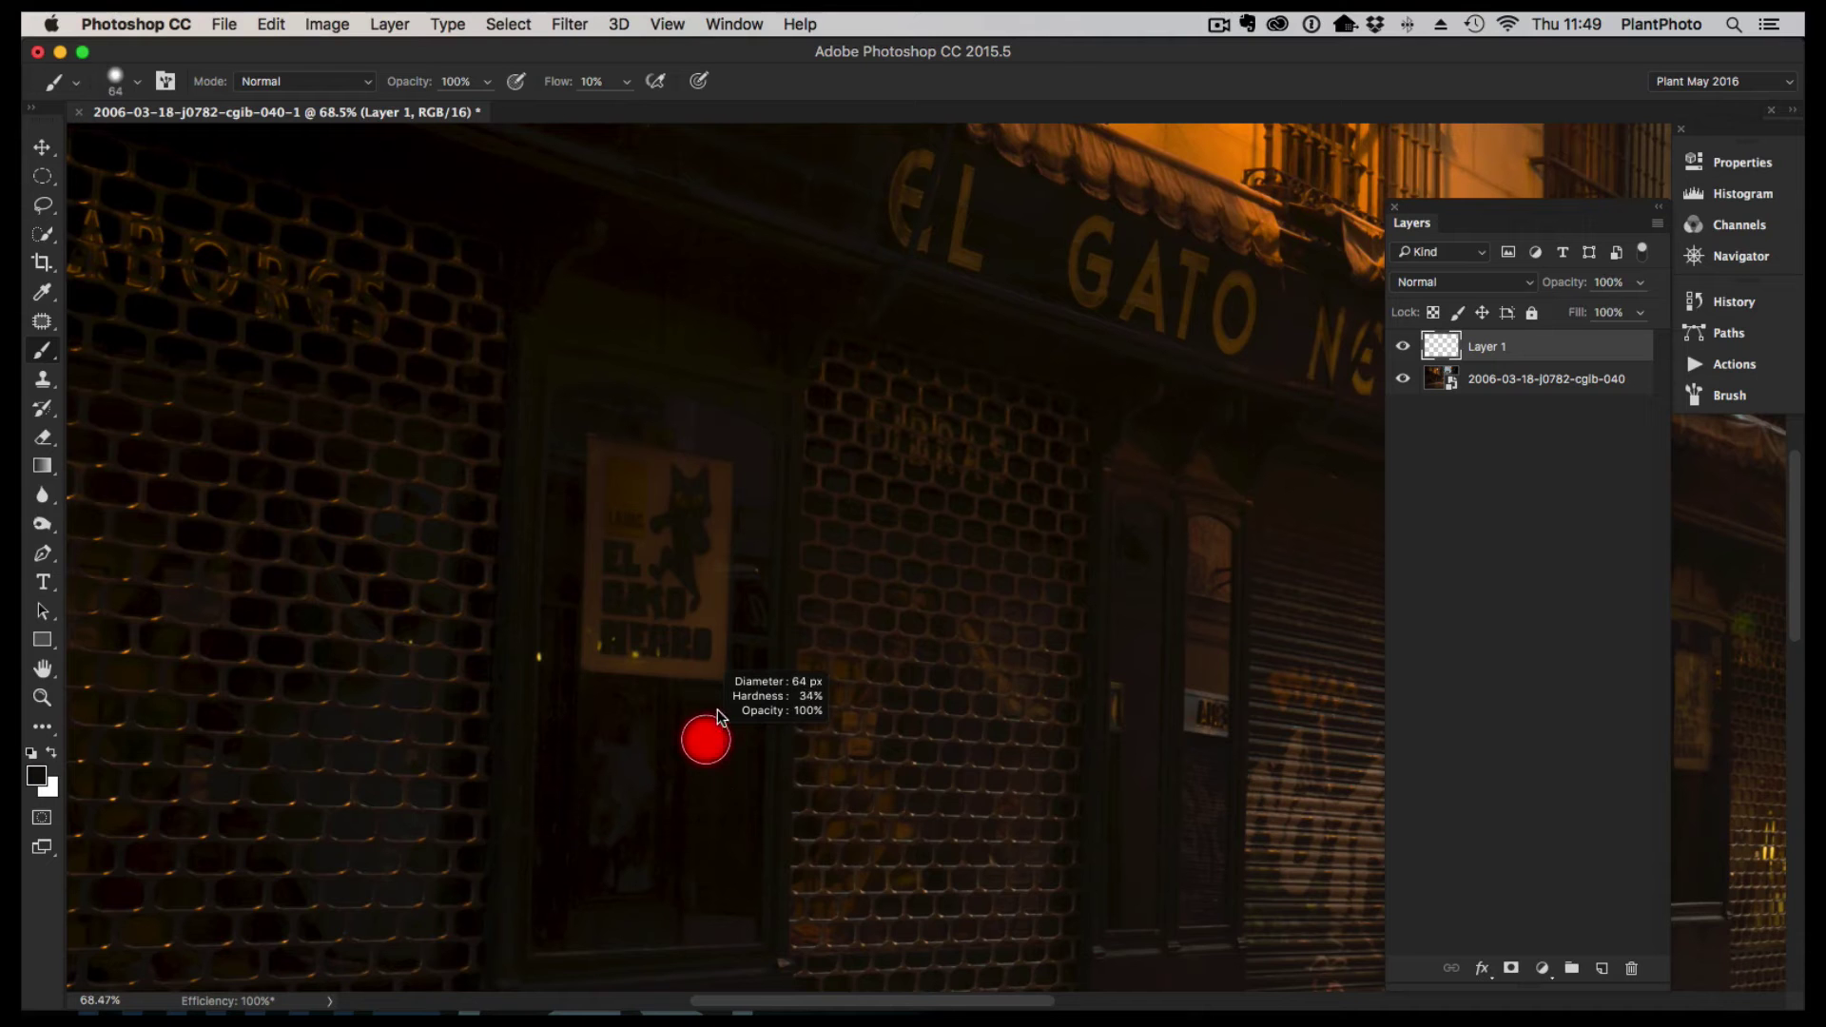
- Paint soft dark strokes over the cat poster, its lettering and the surrounding doorway on Layer 1
left_click_drag(709, 554, 672, 469)
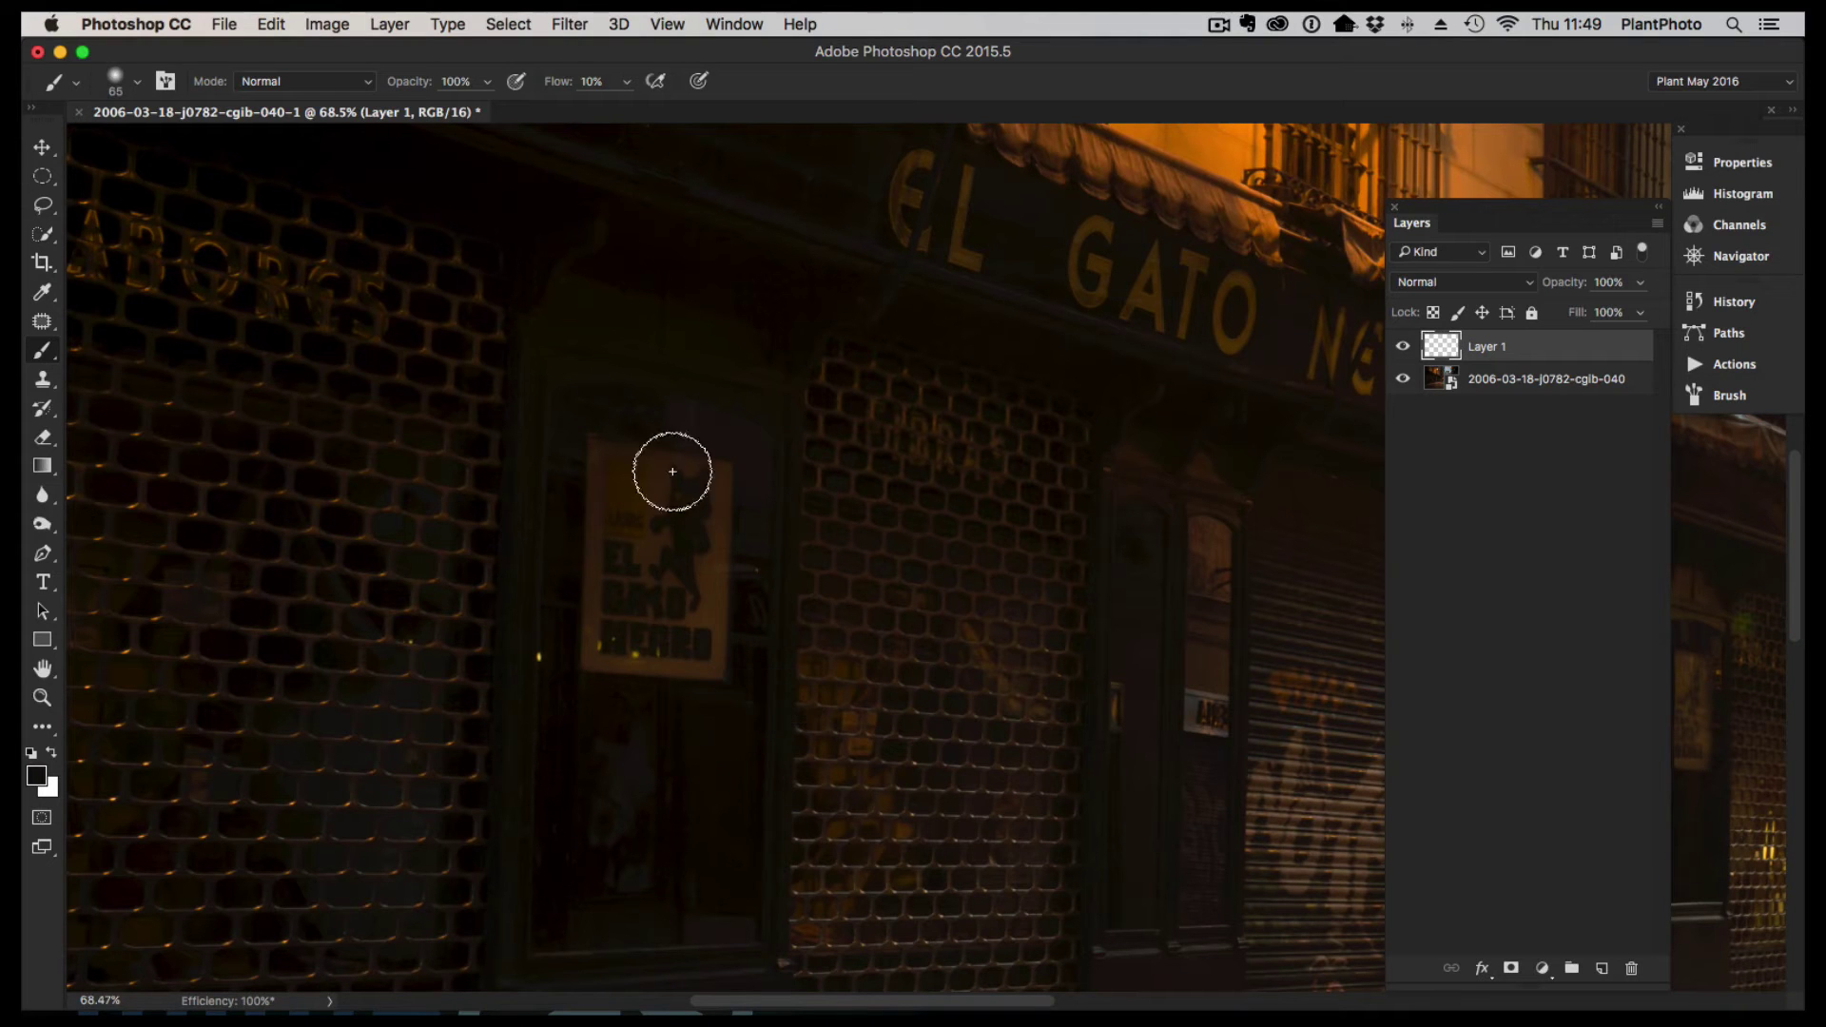
mouse_move(712, 699)
left_mouse_down()
mouse_move(723, 655)
mouse_move(704, 714)
mouse_move(693, 643)
mouse_move(695, 693)
mouse_move(701, 617)
mouse_move(694, 696)
mouse_move(709, 617)
mouse_move(716, 667)
mouse_move(716, 575)
mouse_move(700, 648)
mouse_move(696, 634)
mouse_move(716, 757)
mouse_move(729, 618)
mouse_move(743, 732)
mouse_move(751, 667)
mouse_move(731, 635)
mouse_move(720, 745)
mouse_move(703, 582)
mouse_move(727, 771)
mouse_move(703, 600)
mouse_move(692, 686)
mouse_move(700, 593)
mouse_move(694, 637)
mouse_move(693, 696)
mouse_move(696, 633)
mouse_move(694, 681)
mouse_move(738, 650)
mouse_move(705, 701)
mouse_move(750, 452)
mouse_move(730, 482)
mouse_move(720, 457)
mouse_move(701, 477)
mouse_move(750, 469)
mouse_move(730, 469)
mouse_move(714, 563)
mouse_move(729, 571)
mouse_move(632, 733)
mouse_move(644, 644)
mouse_move(640, 677)
mouse_move(603, 660)
mouse_move(612, 689)
mouse_move(581, 737)
mouse_move(583, 627)
mouse_move(579, 733)
mouse_move(582, 428)
mouse_move(579, 448)
mouse_move(599, 432)
mouse_move(619, 480)
left_mouse_up()
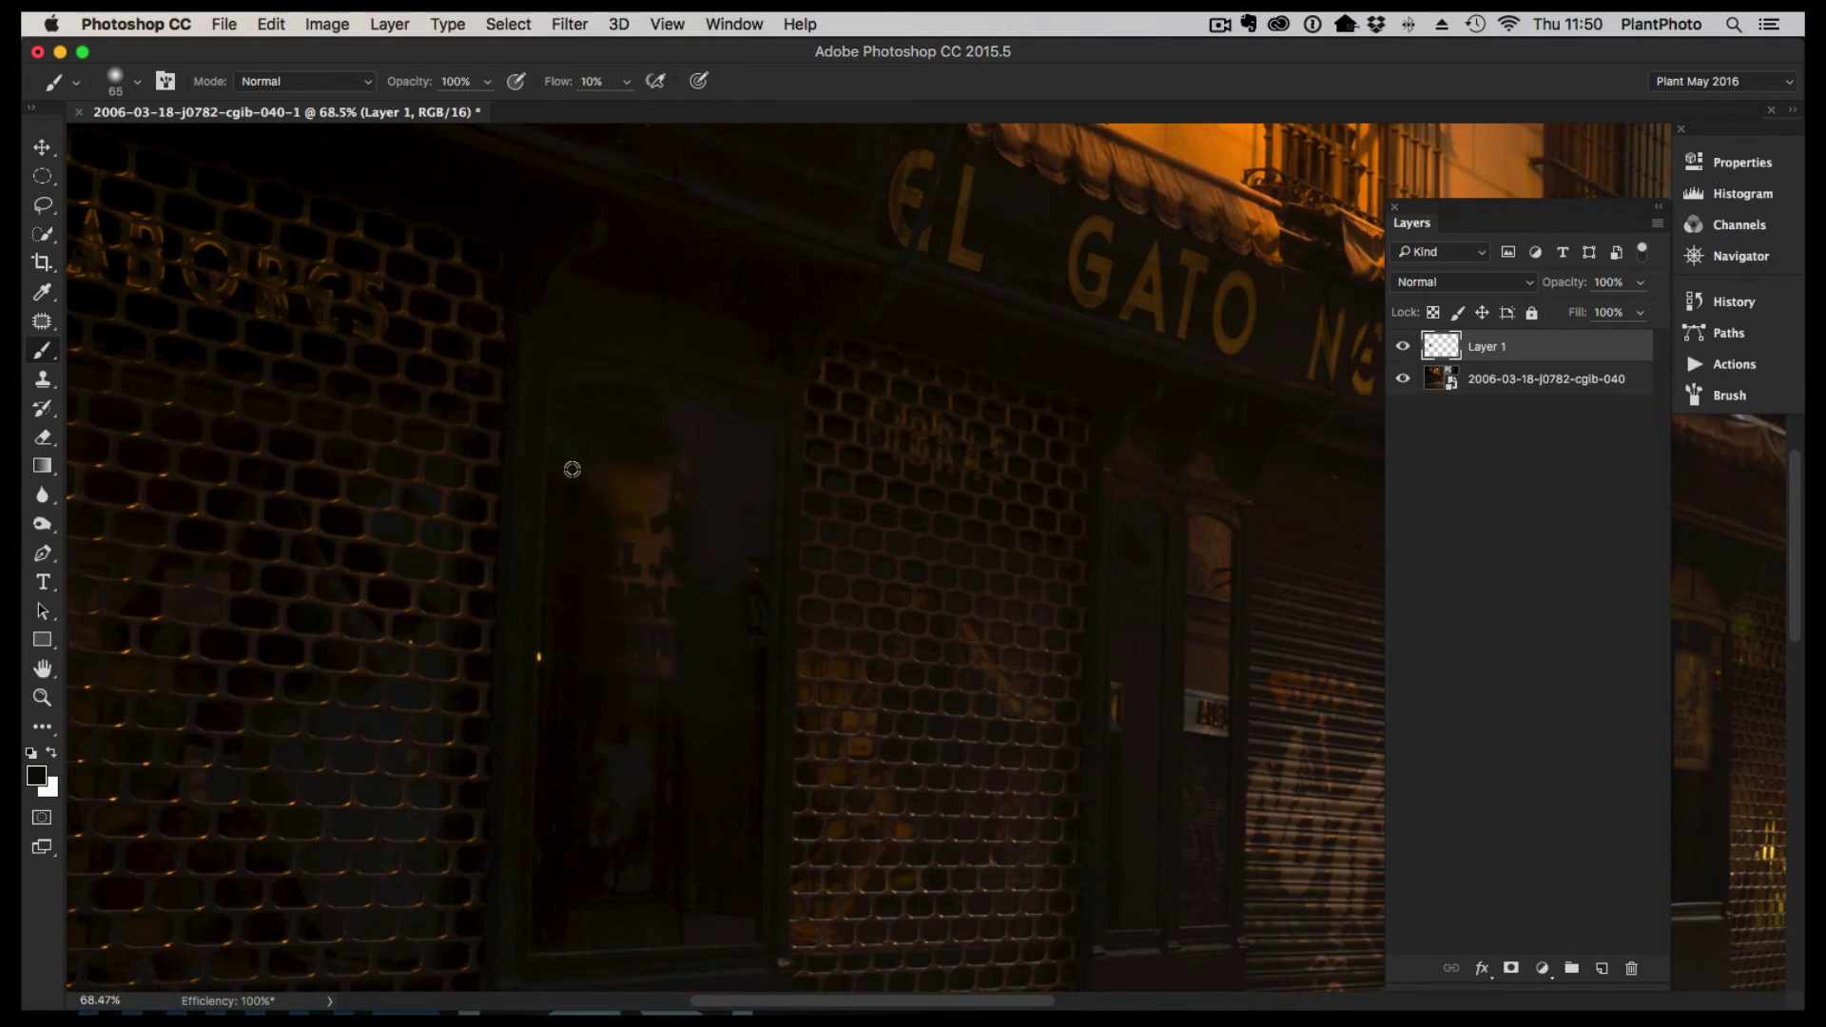
mouse_move(572, 469)
left_mouse_down()
mouse_move(632, 478)
mouse_move(594, 487)
left_mouse_up()
mouse_move(651, 753)
left_mouse_down()
mouse_move(644, 644)
mouse_move(665, 730)
mouse_move(665, 660)
mouse_move(666, 745)
left_mouse_up()
mouse_move(668, 642)
left_mouse_down()
mouse_move(665, 693)
mouse_move(689, 689)
mouse_move(688, 560)
mouse_move(672, 571)
mouse_move(701, 717)
mouse_move(689, 591)
mouse_move(721, 562)
mouse_move(676, 534)
mouse_move(686, 636)
mouse_move(676, 465)
mouse_move(697, 657)
mouse_move(654, 721)
mouse_move(619, 705)
mouse_move(644, 676)
mouse_move(599, 656)
mouse_move(606, 670)
mouse_move(599, 656)
mouse_move(665, 640)
mouse_move(660, 685)
mouse_move(599, 632)
mouse_move(644, 624)
mouse_move(589, 579)
mouse_move(656, 583)
mouse_move(637, 579)
mouse_move(653, 638)
mouse_move(641, 518)
left_mouse_up()
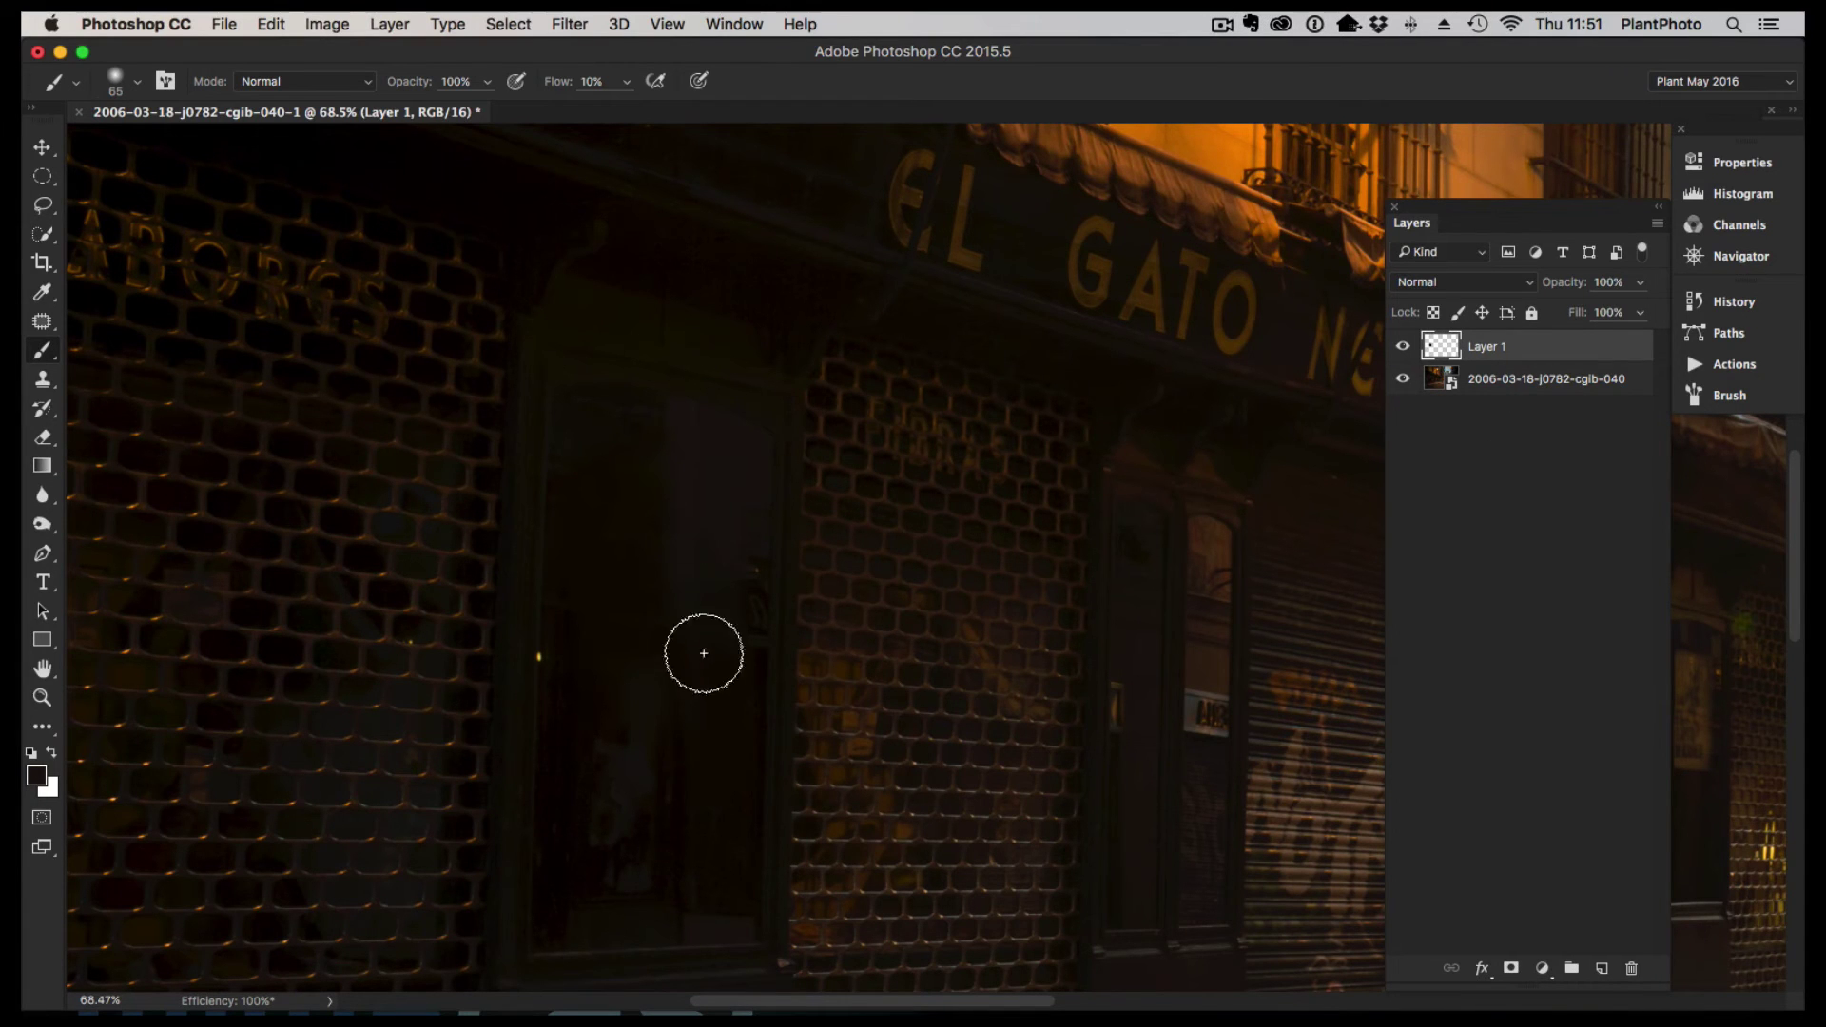
- Compare with the paint layer hidden, rename it 'Paint 1', and add a new empty Layer 1 above
left_click(1405, 348)
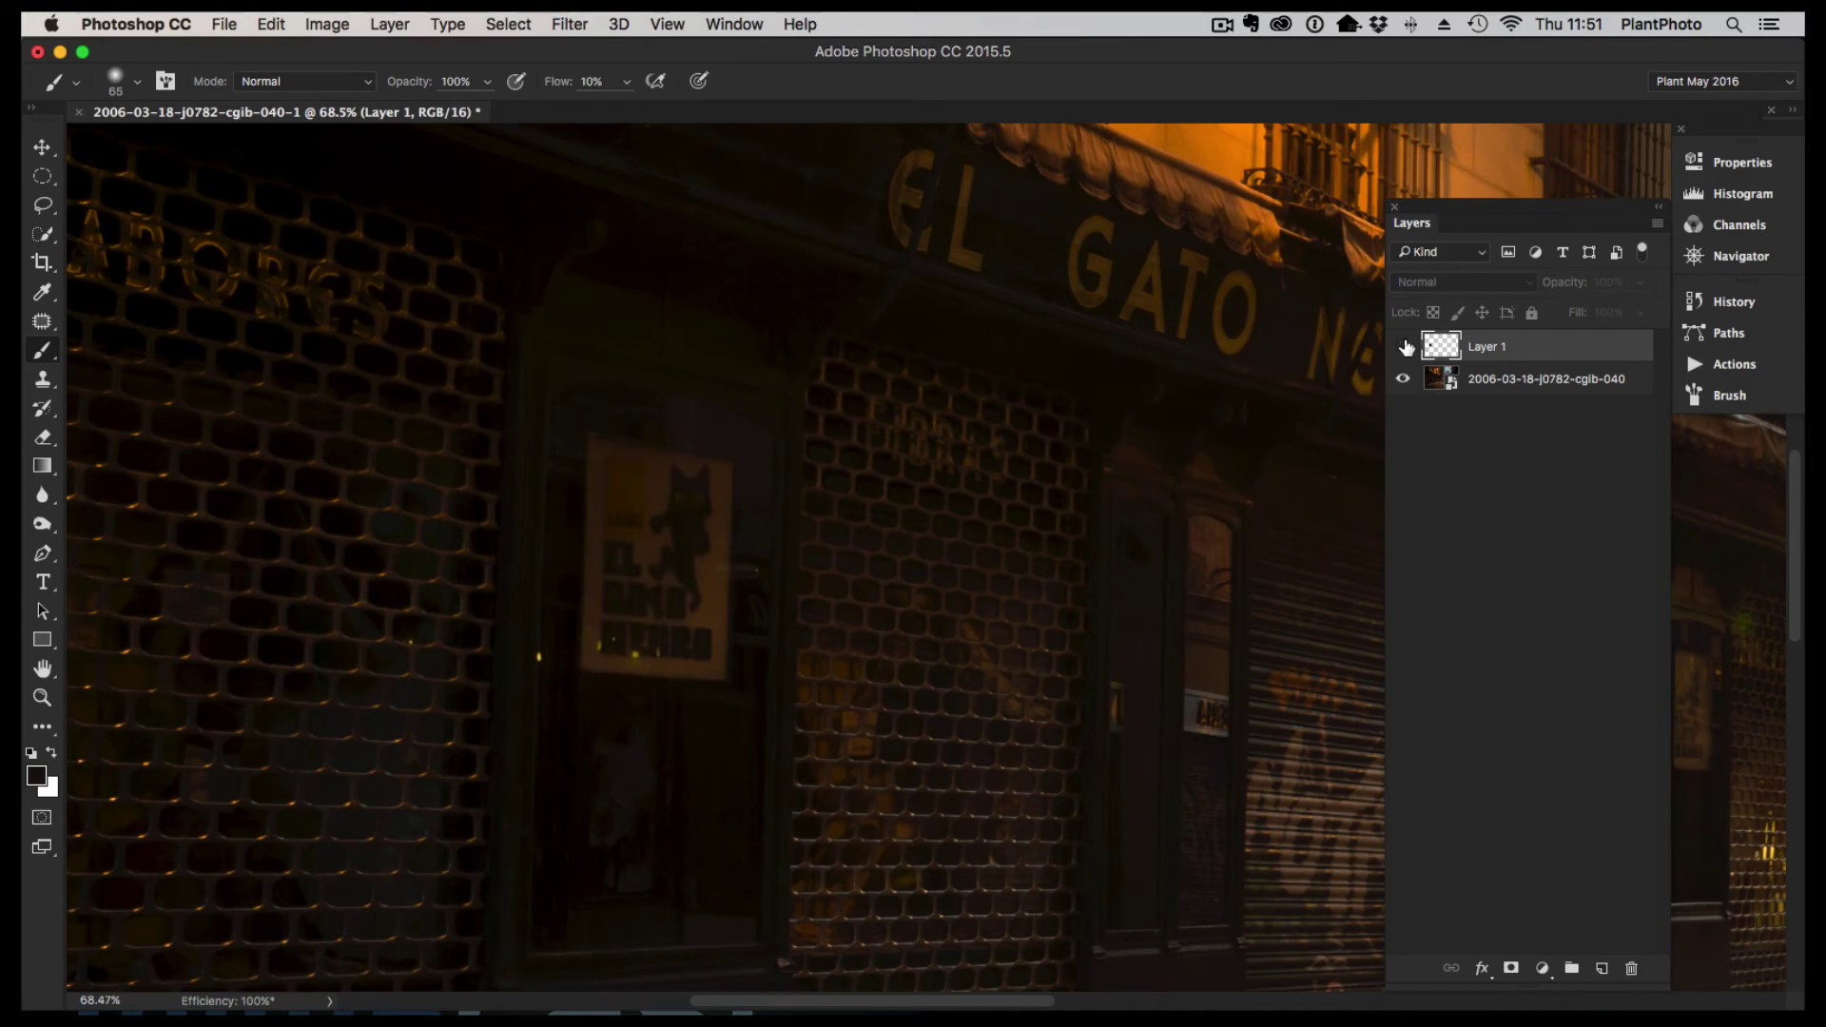
left_click(1405, 348)
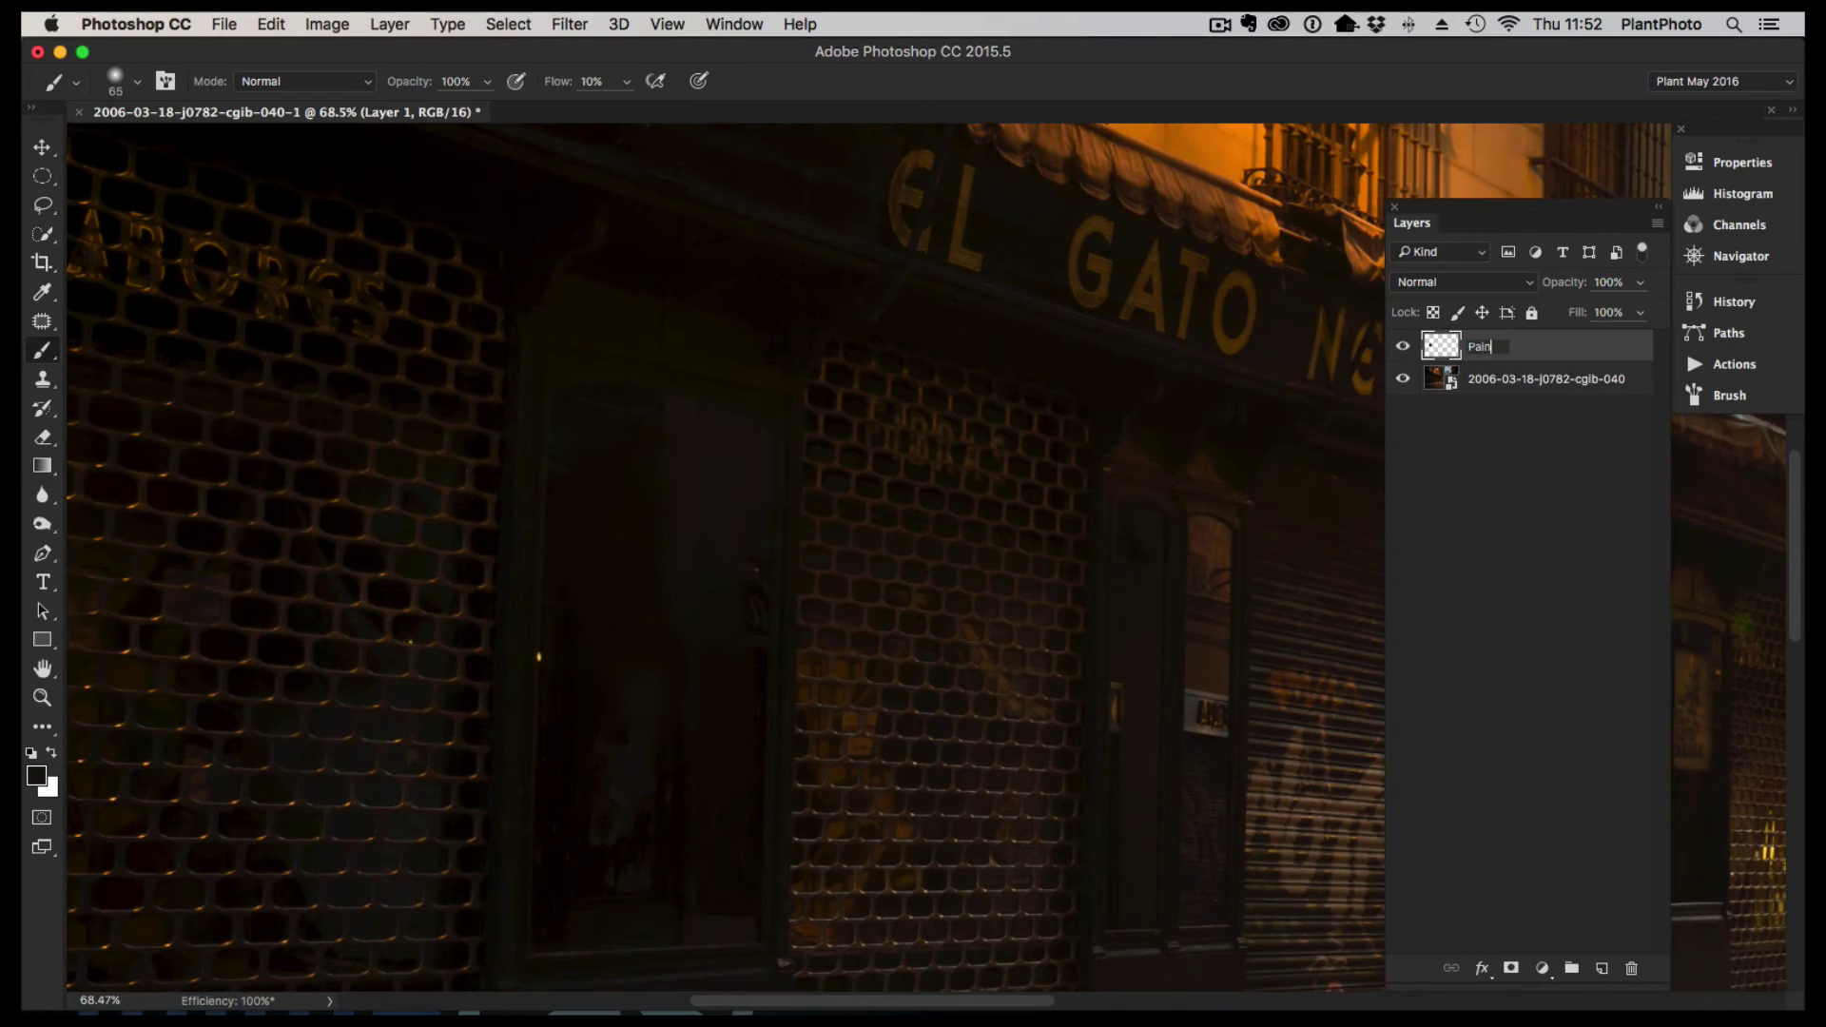
key("Return")
left_click(1602, 968)
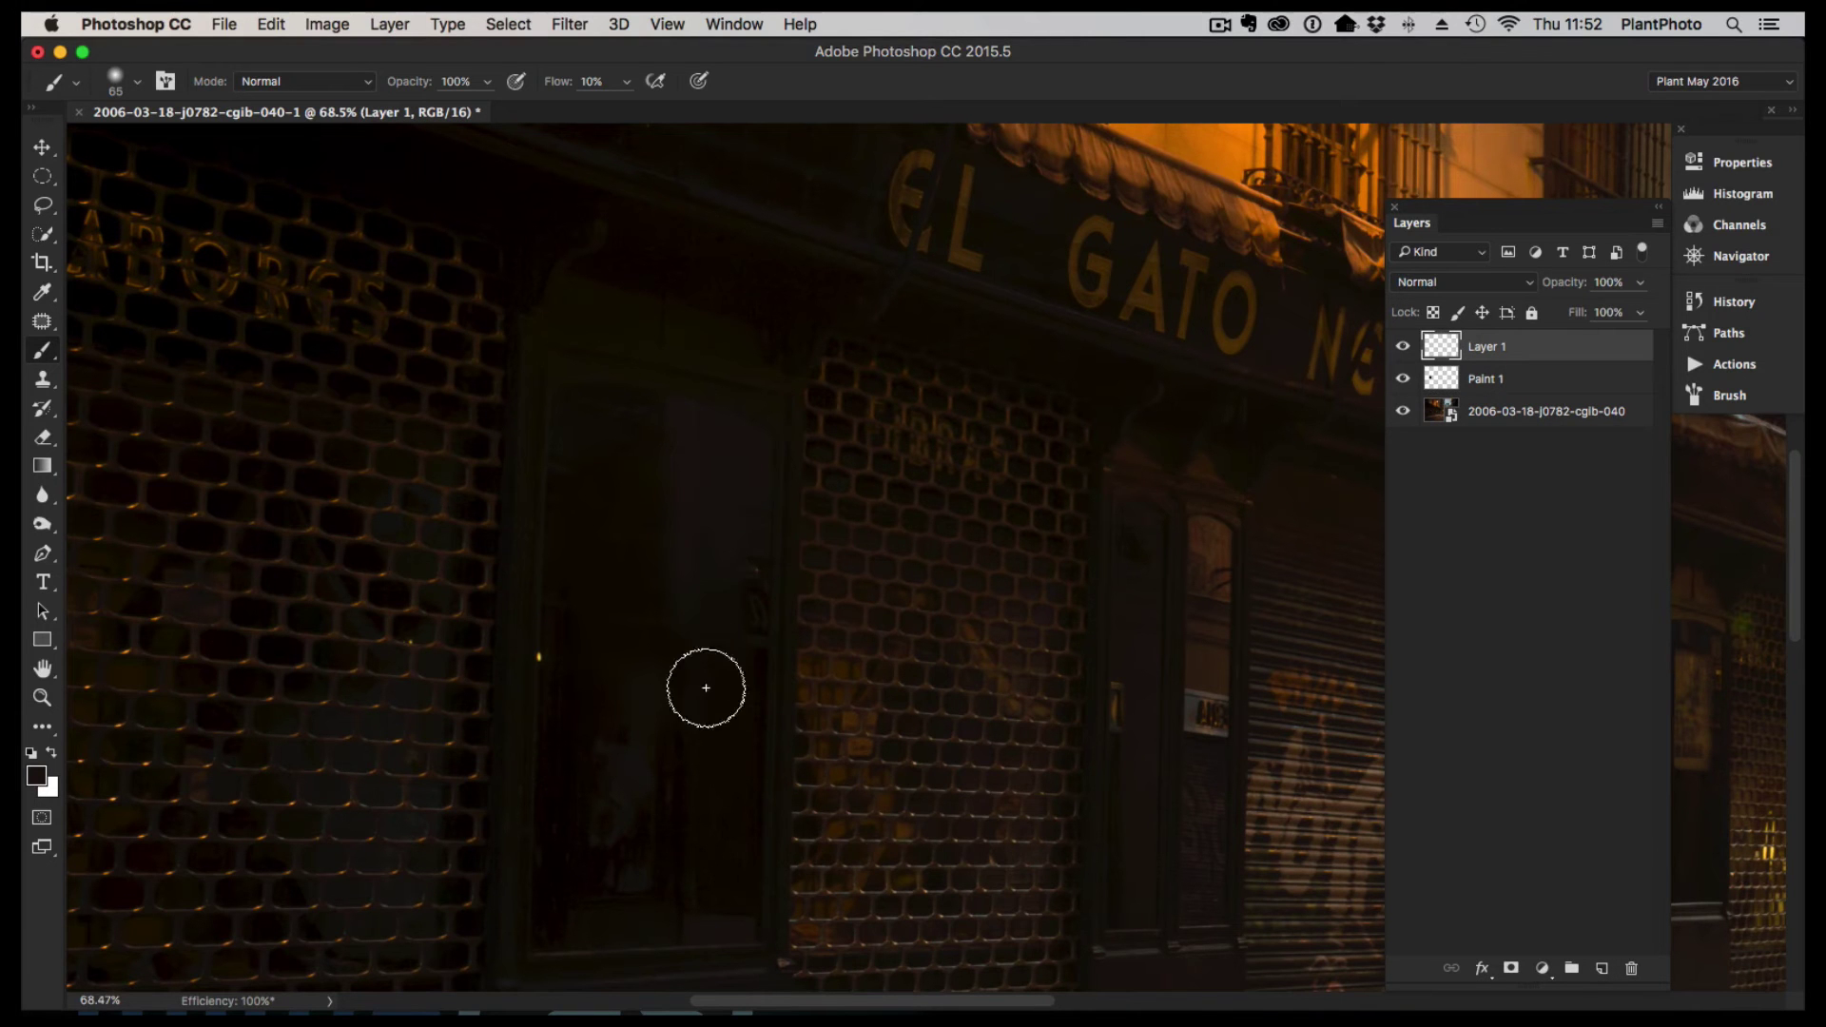
- Shrink the brush to 45 px to darken the doorway, then reduce it to about 13 px
scroll(719, 757, "up", 3)
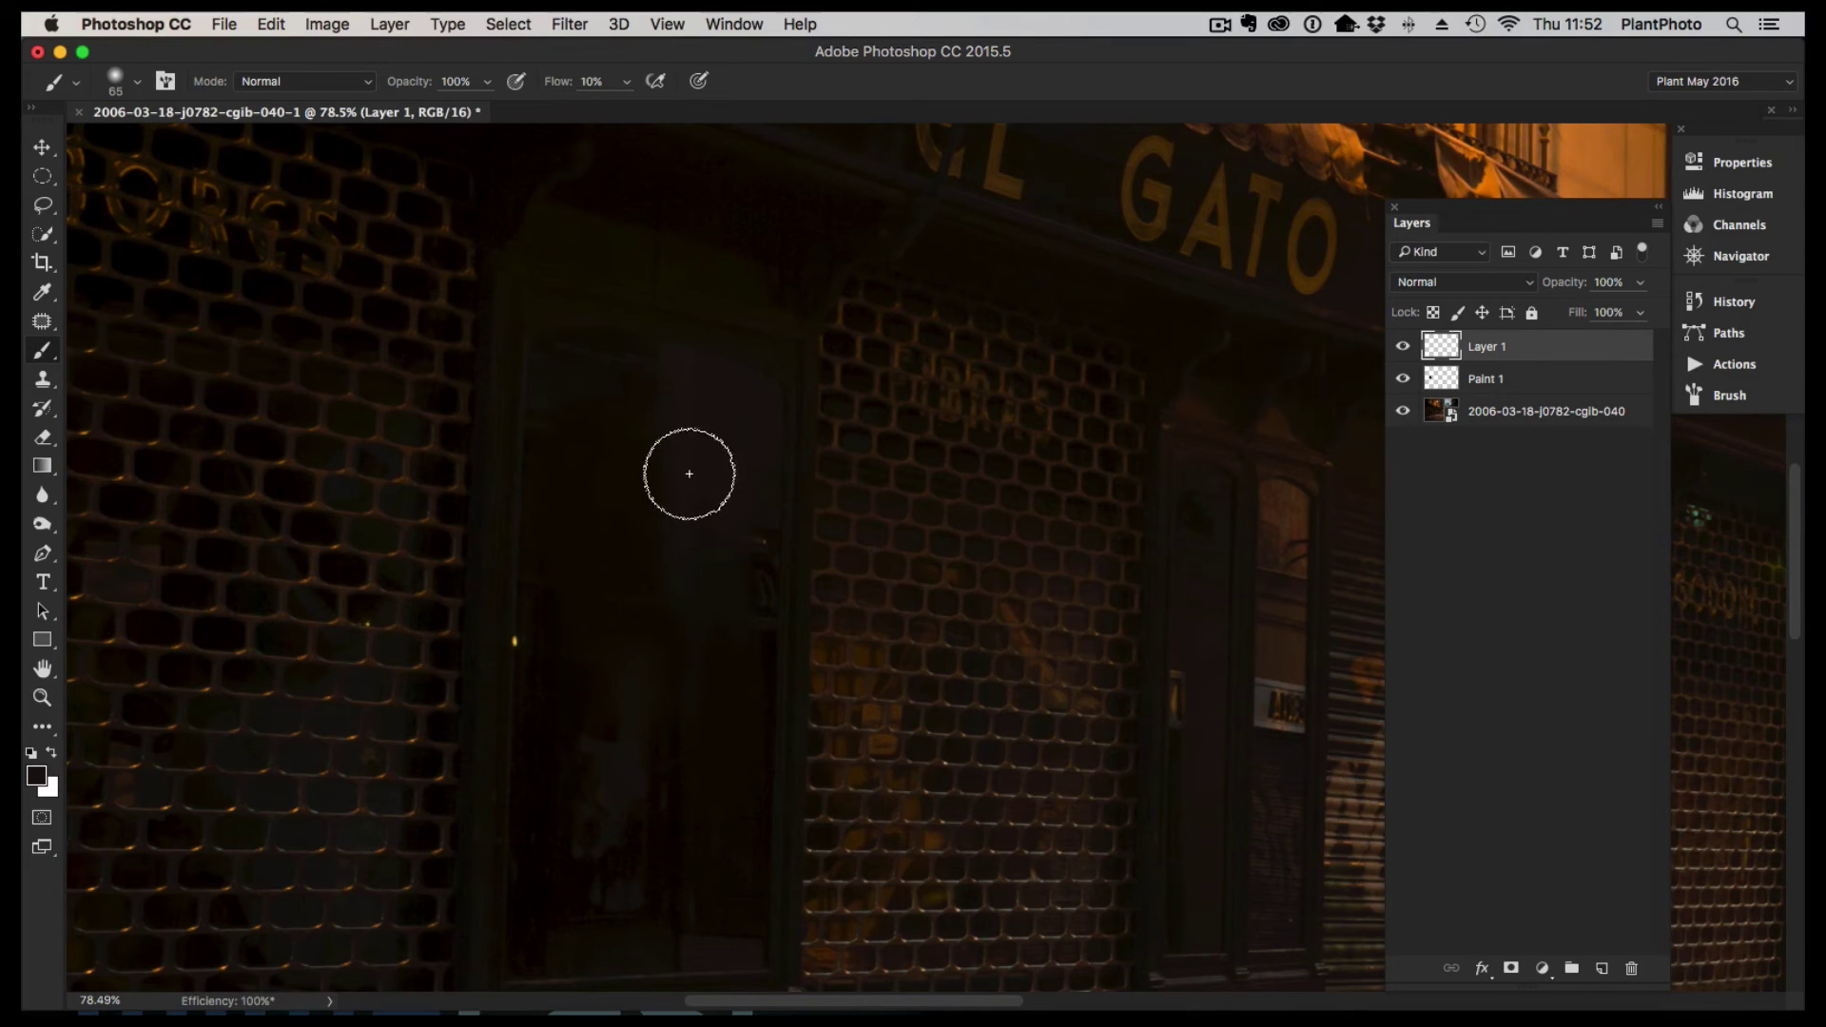
left_click_drag(688, 476, 694, 571)
mouse_move(678, 467)
left_mouse_down()
mouse_move(689, 390)
mouse_move(675, 592)
mouse_move(688, 385)
mouse_move(683, 618)
mouse_move(584, 768)
mouse_move(586, 812)
mouse_move(555, 484)
mouse_move(581, 879)
mouse_move(573, 841)
mouse_move(653, 590)
mouse_move(687, 750)
mouse_move(653, 736)
mouse_move(659, 585)
mouse_move(651, 672)
mouse_move(684, 831)
mouse_move(724, 746)
left_mouse_up()
key("super+space")
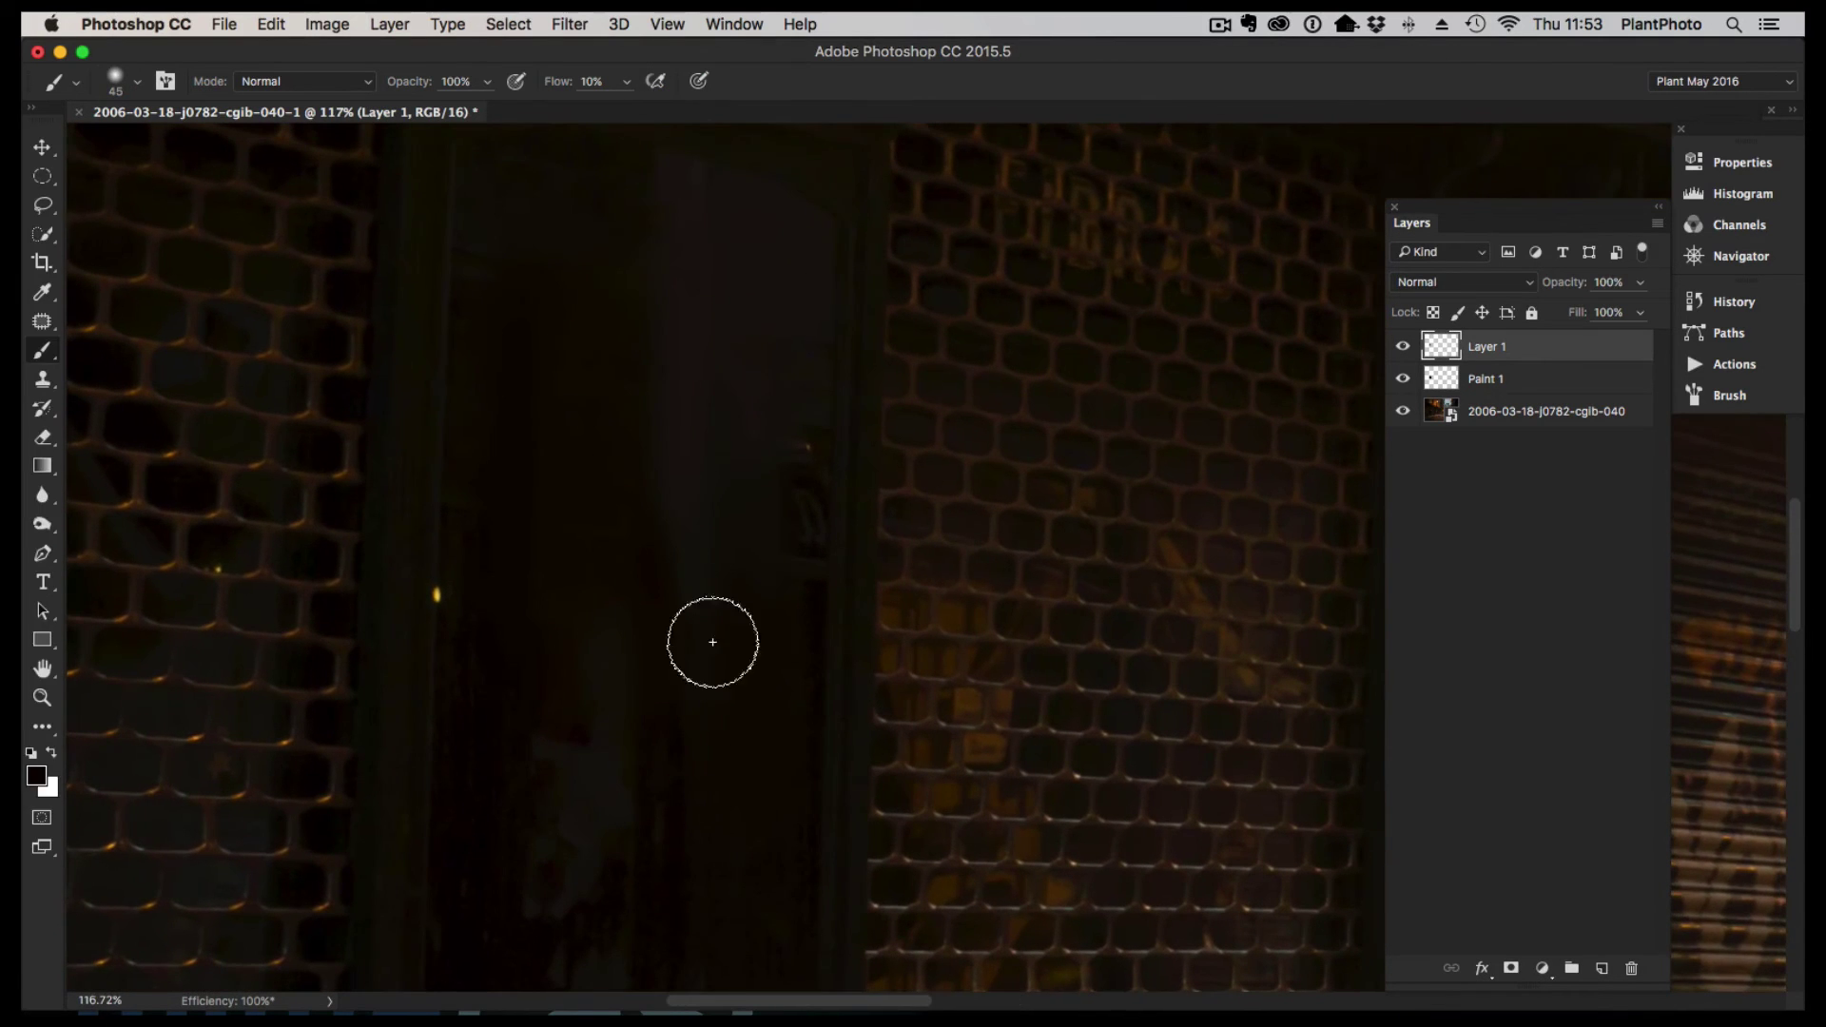
left_click_drag(766, 347, 756, 359)
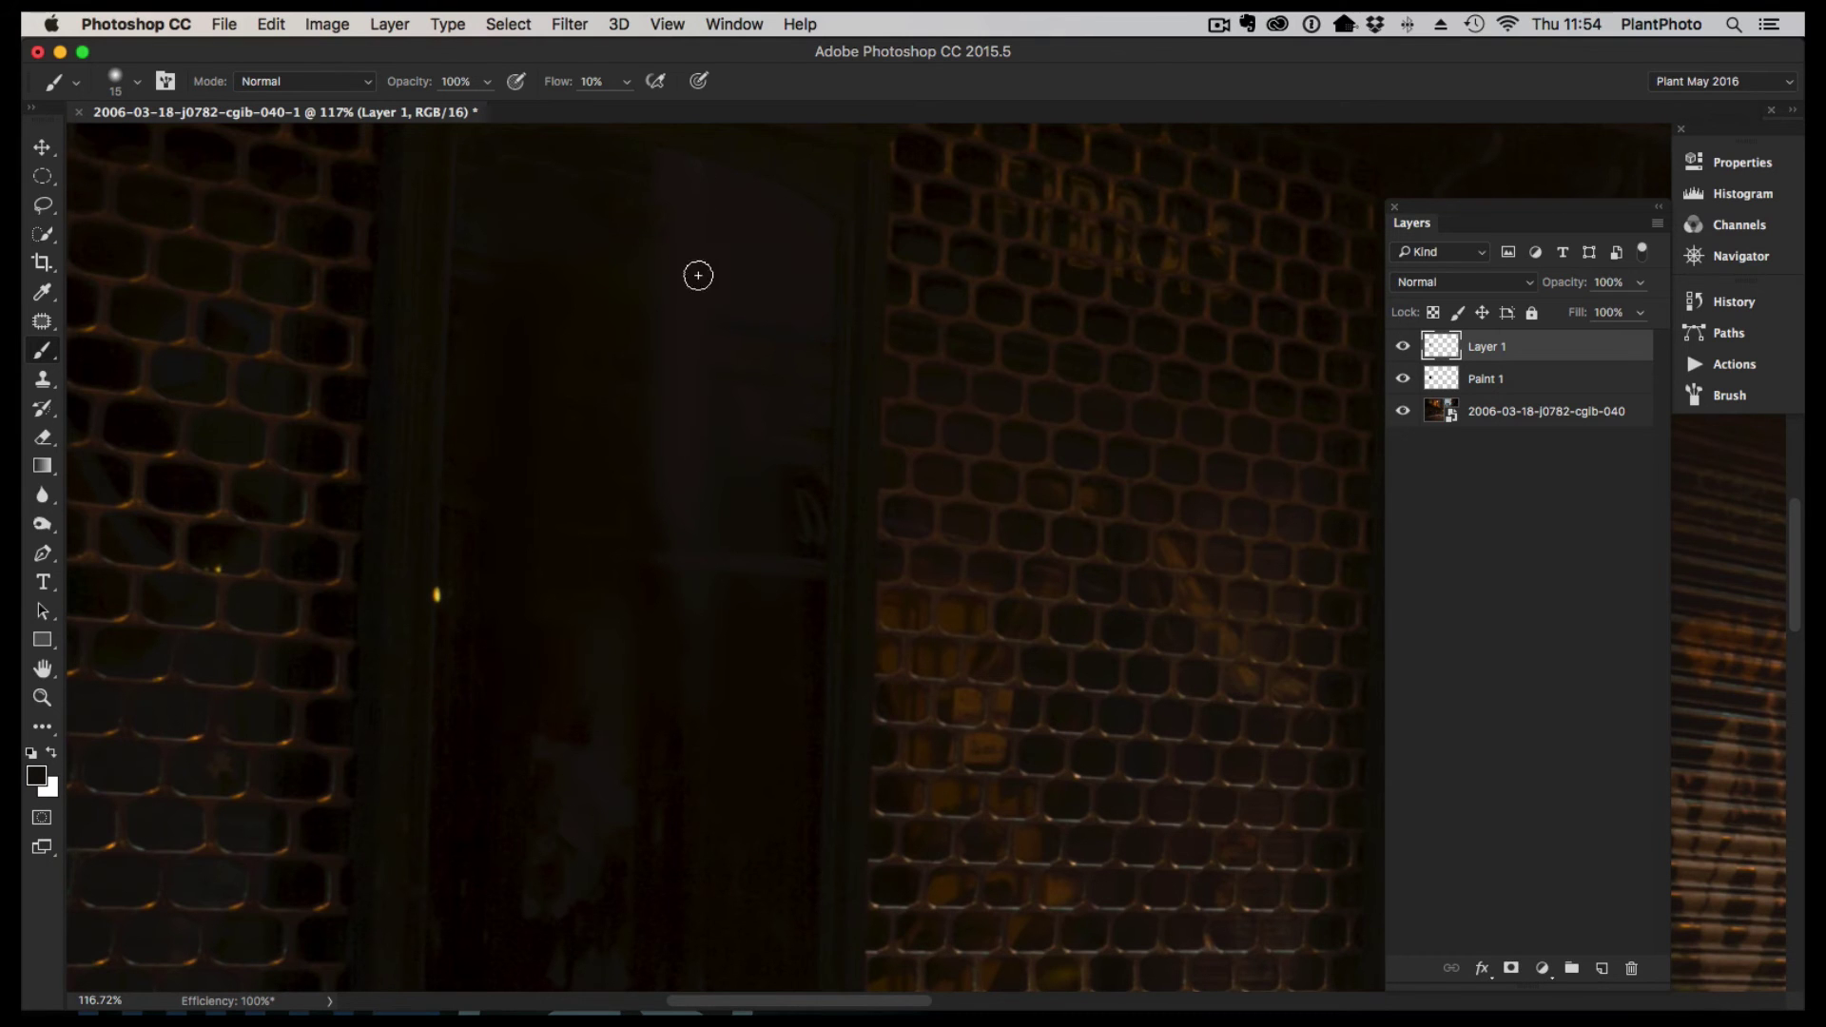
left_click_drag(687, 258, 686, 315)
- Sample the doorway in the Color Picker and set the foreground to dark brown 15120d
left_click(38, 776)
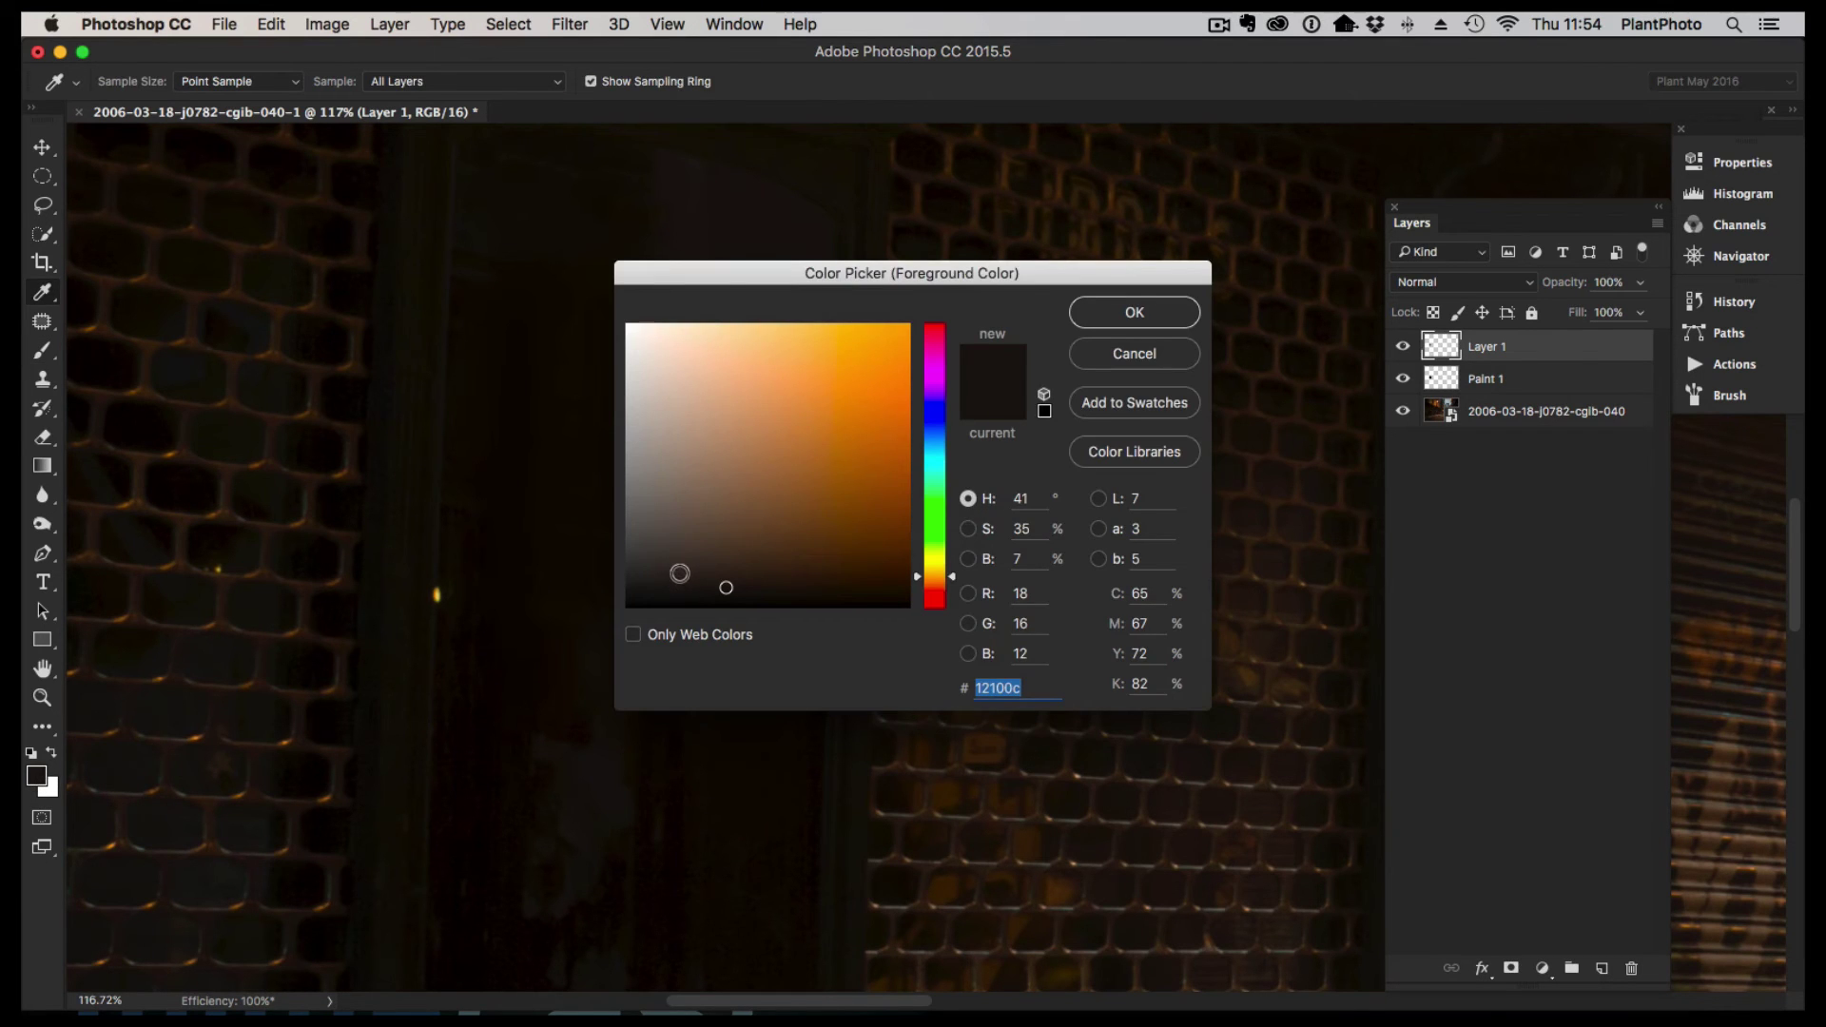
key("alt")
left_click(718, 200)
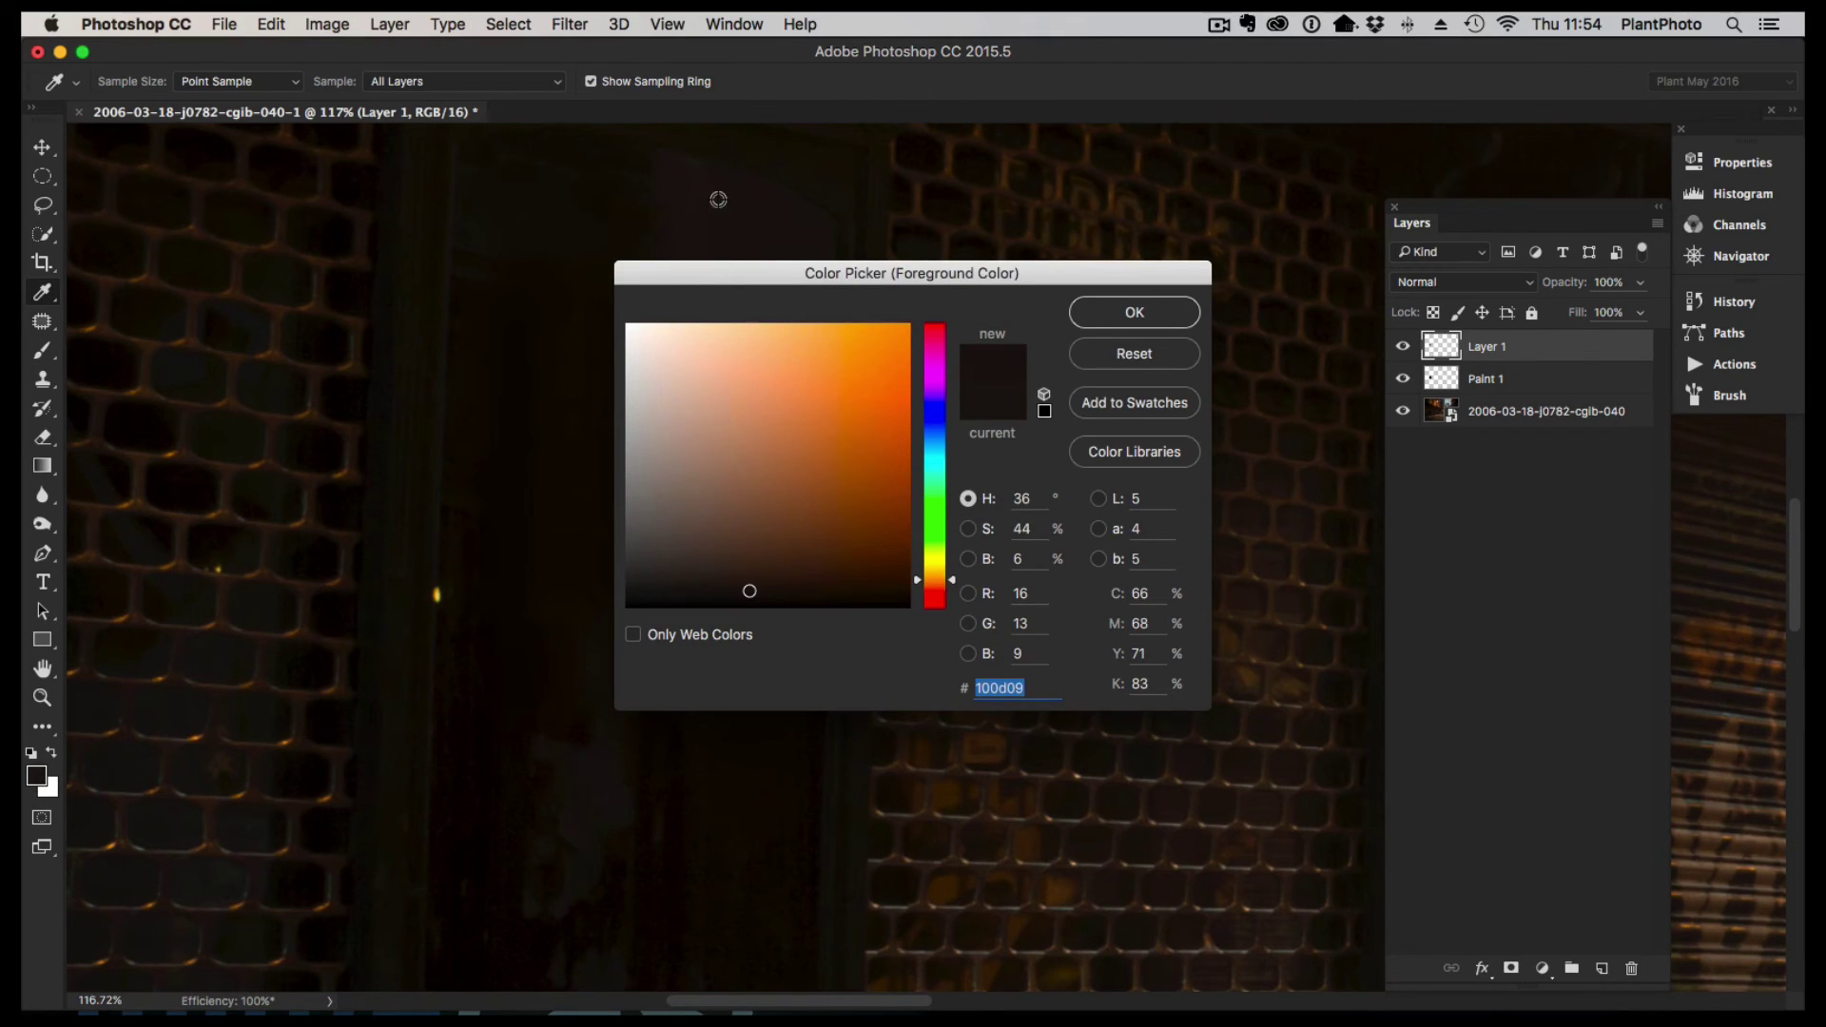
left_click(728, 583)
left_click(1163, 318)
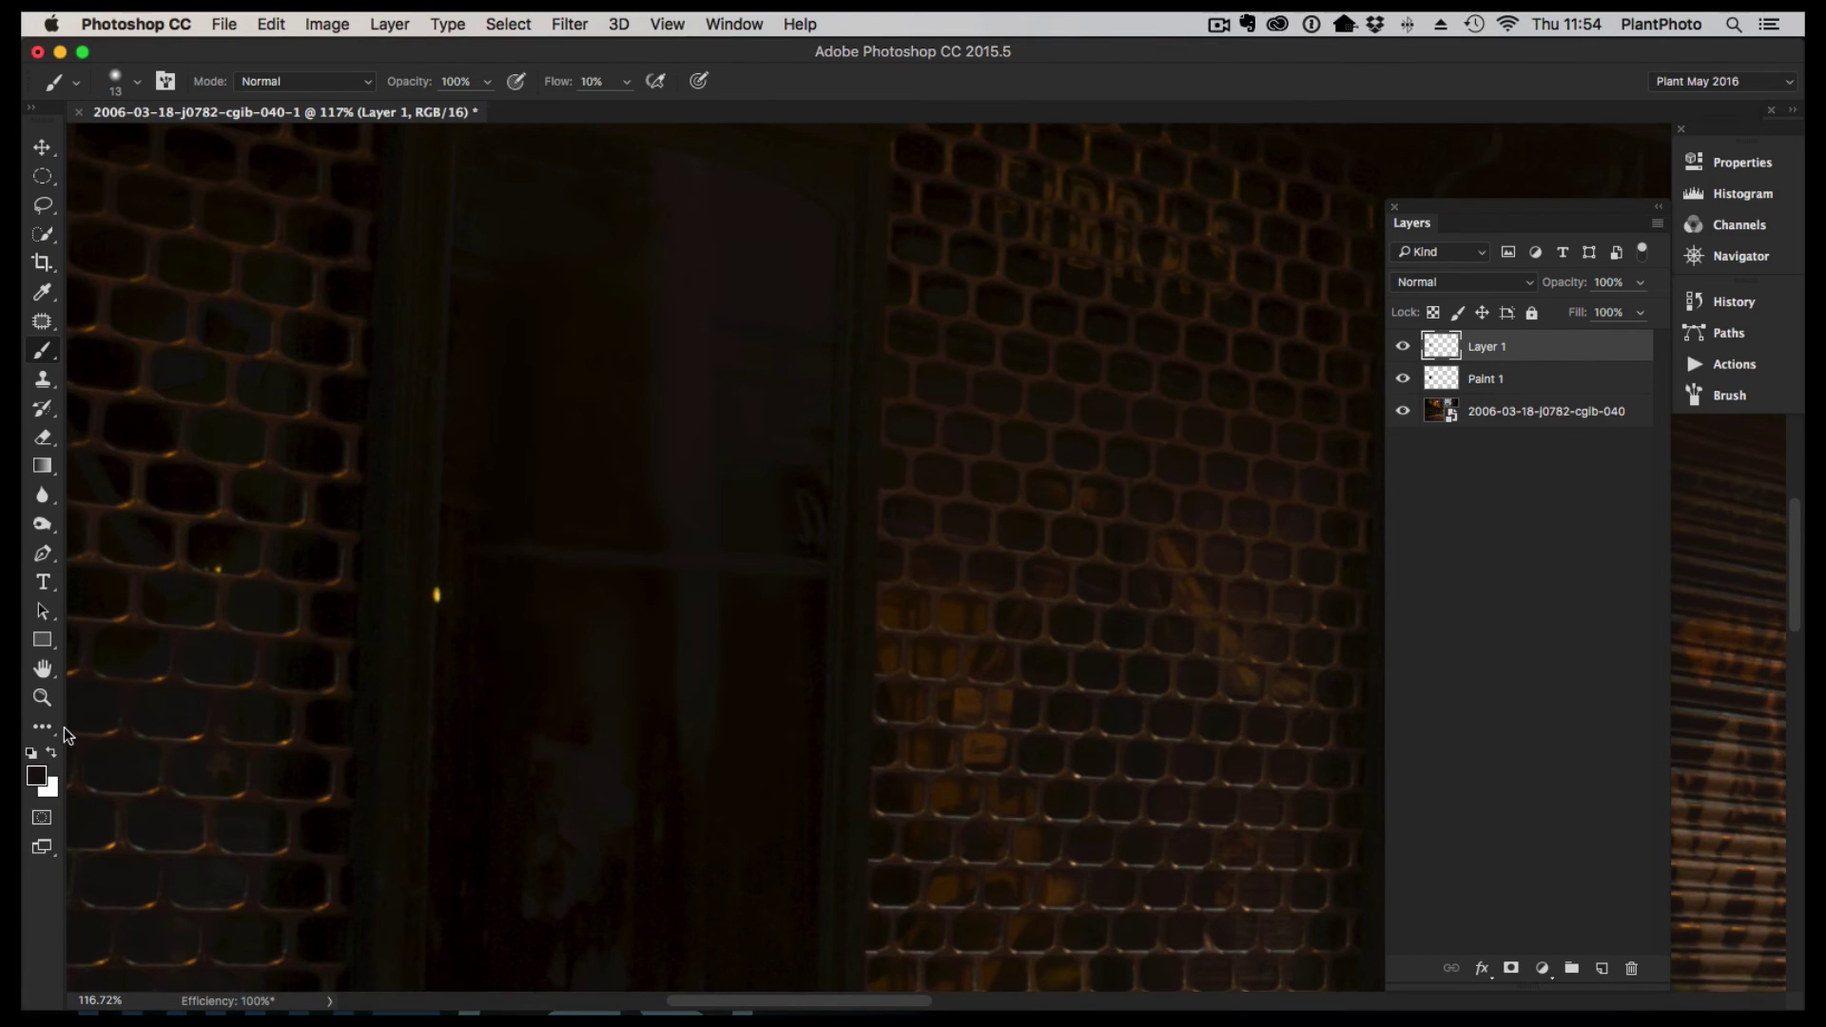
- View the grate and doorway at 100%, then zoom out to 45.9% to see the whole storefront
left_click(42, 697)
left_click_drag(672, 563, 538, 473)
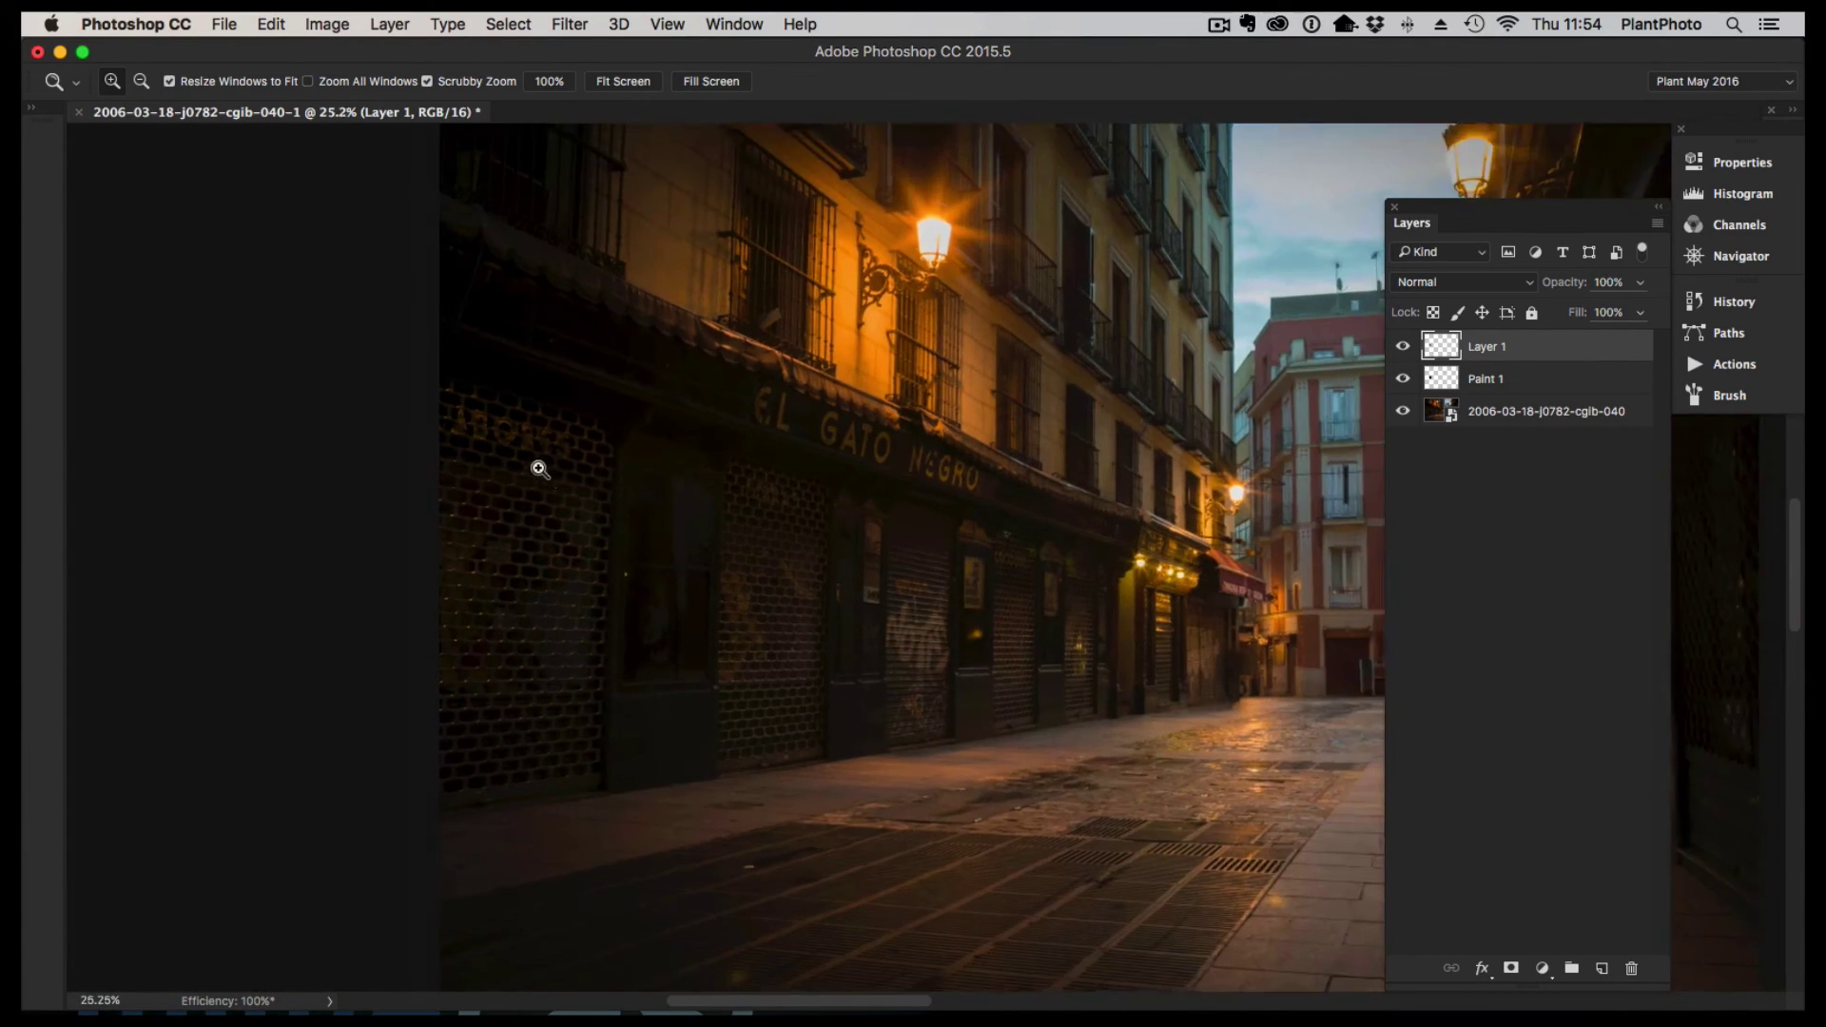
right_click(679, 556)
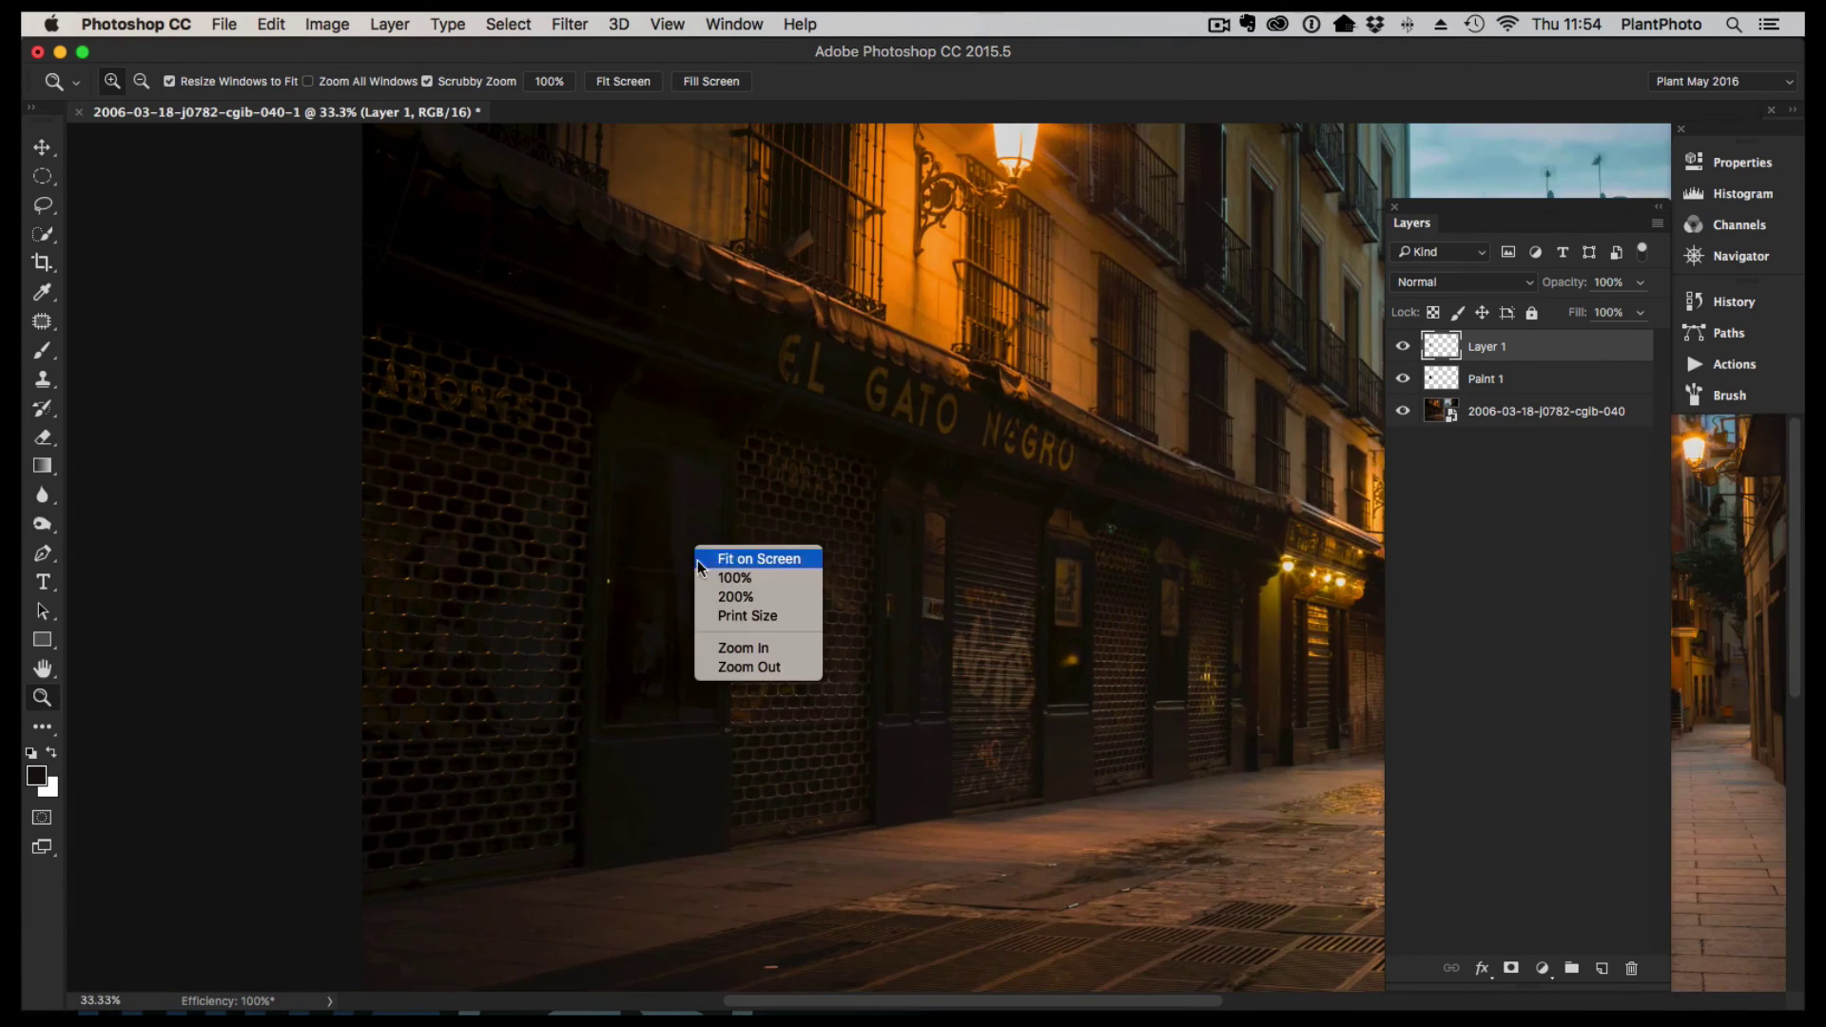
left_click(751, 576)
left_click_drag(597, 591, 1060, 468)
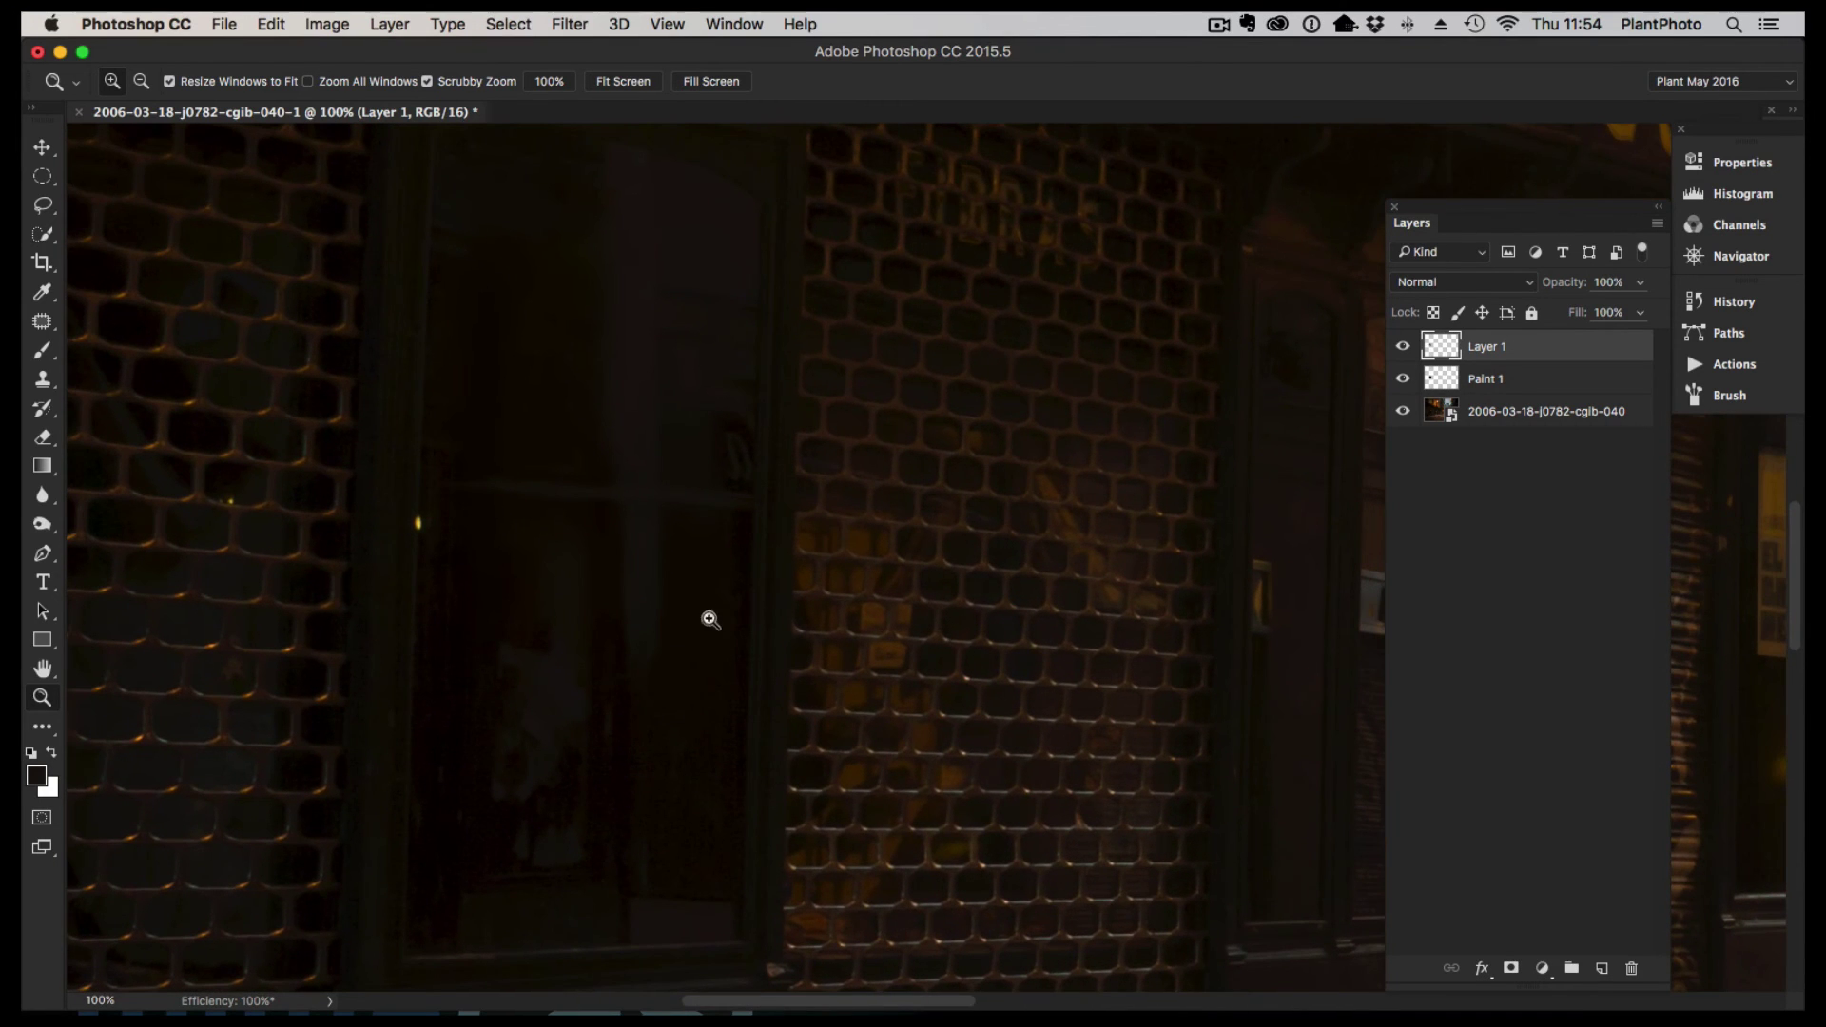
left_click_drag(698, 595, 628, 584)
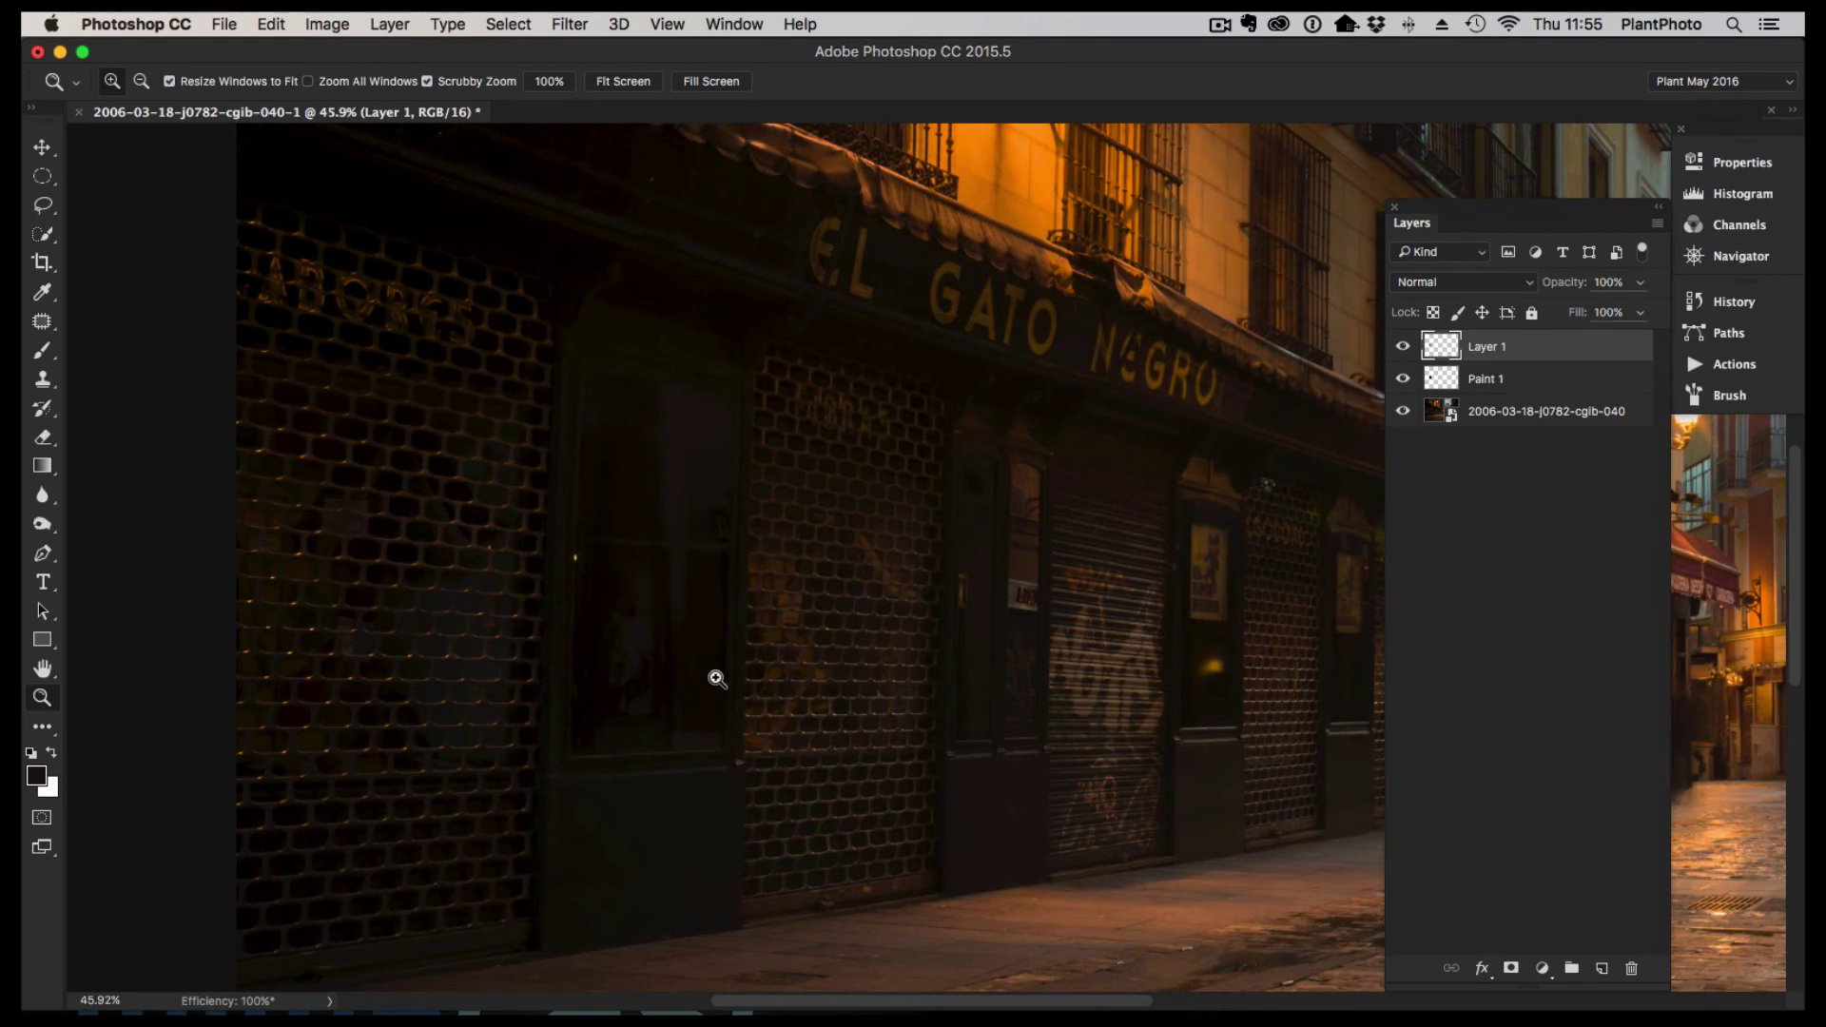
- Rename the top retouch layer to 'Details'
double_click(1491, 348)
type("Details")
key("Return")
left_click(1522, 533)
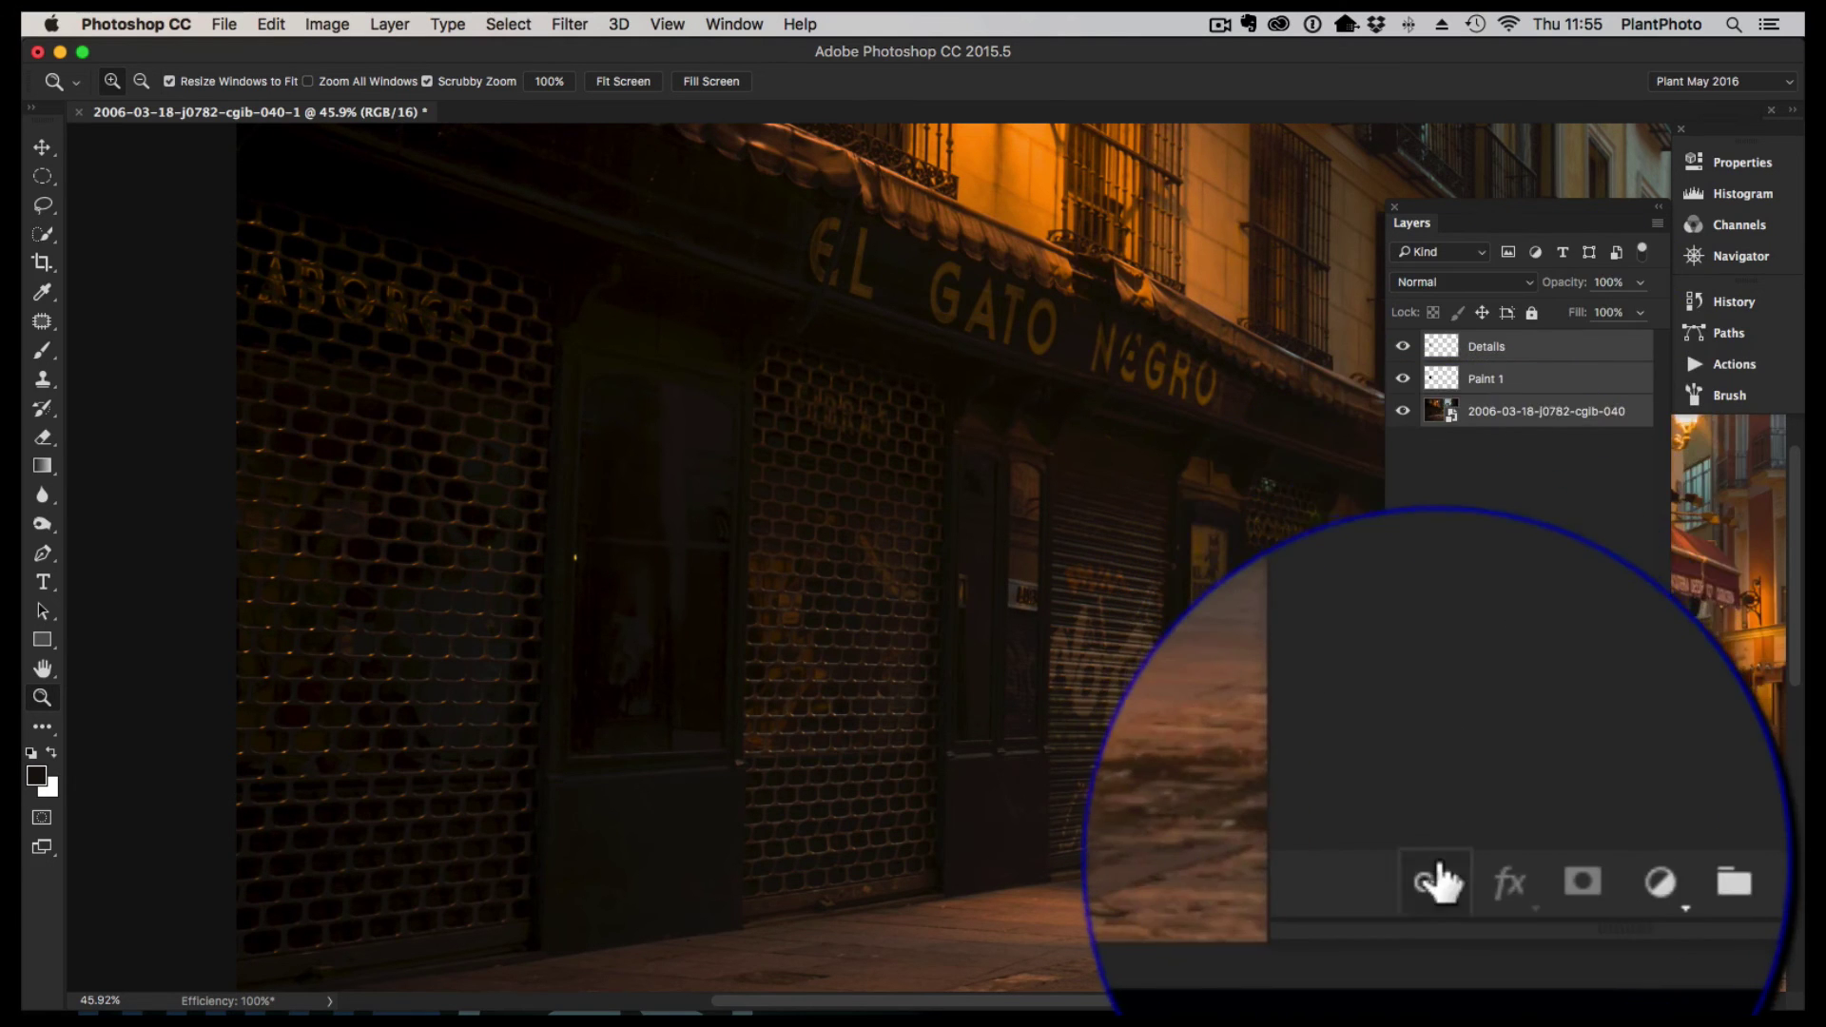
- Hide the street photo layer and add a new empty layer above Details
left_click(1551, 375)
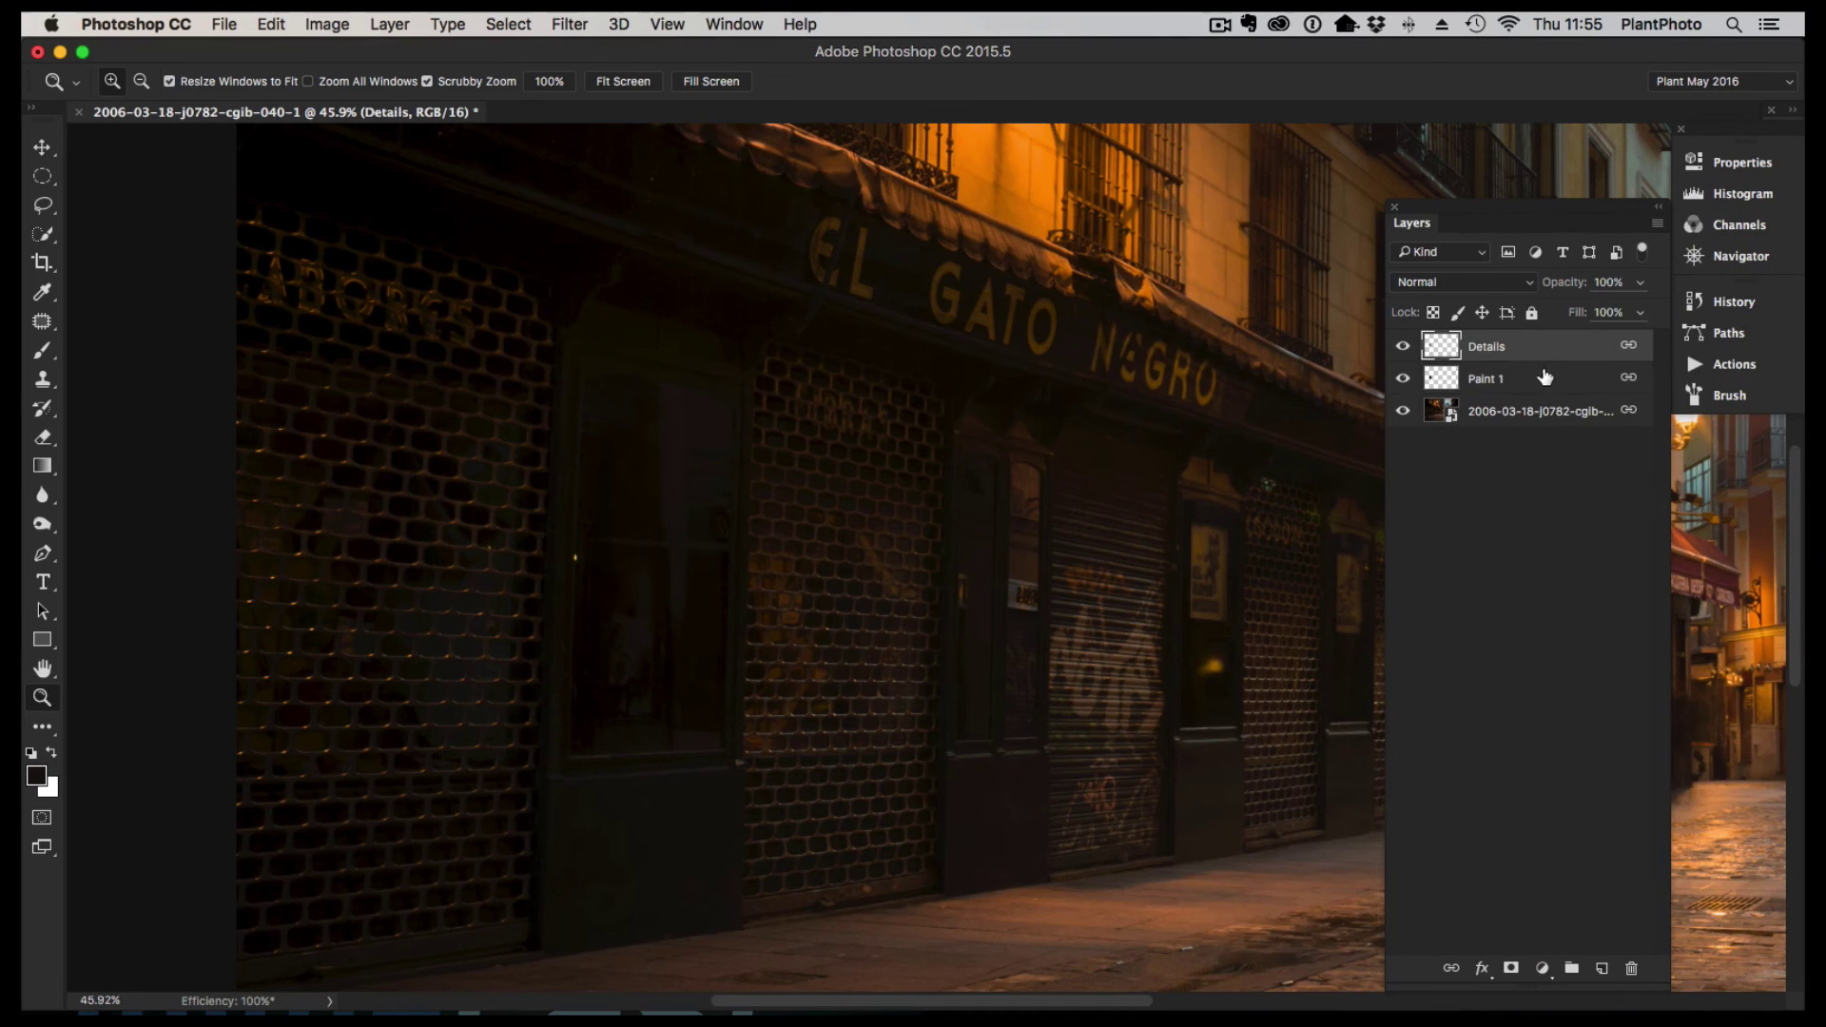
left_click(1556, 346)
left_click(1403, 411)
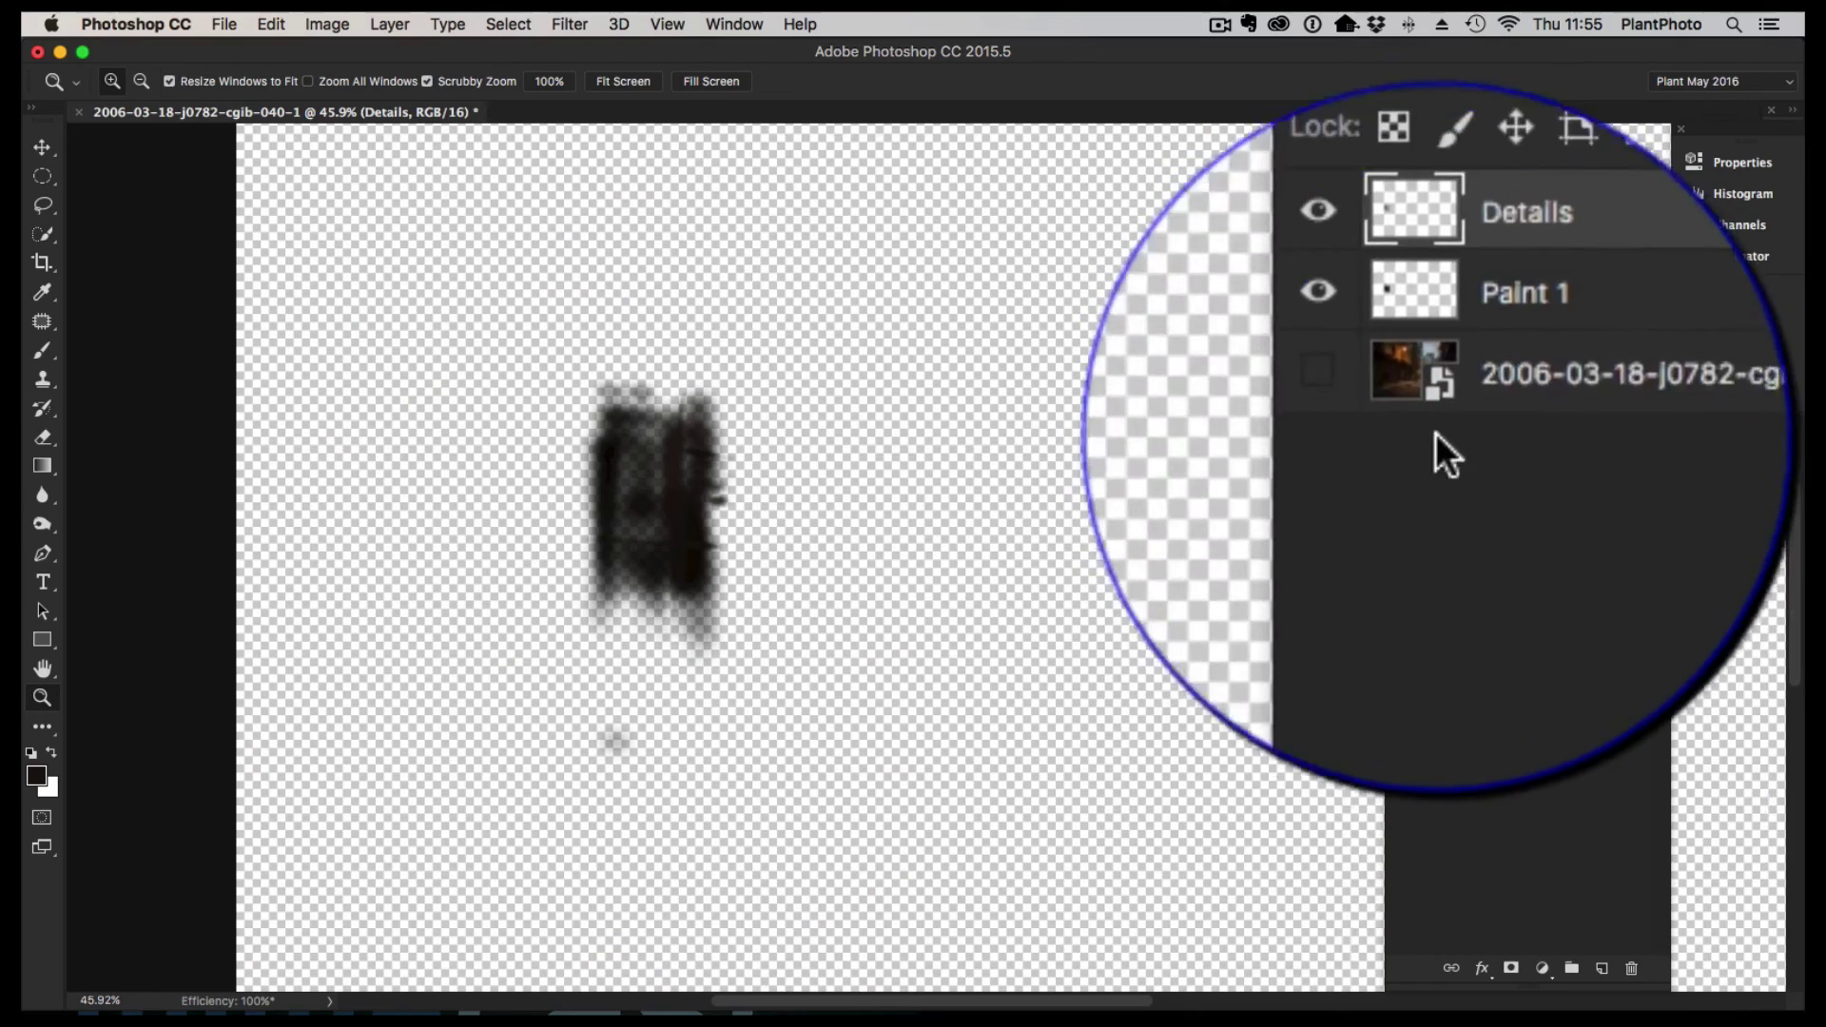
left_click(1603, 968)
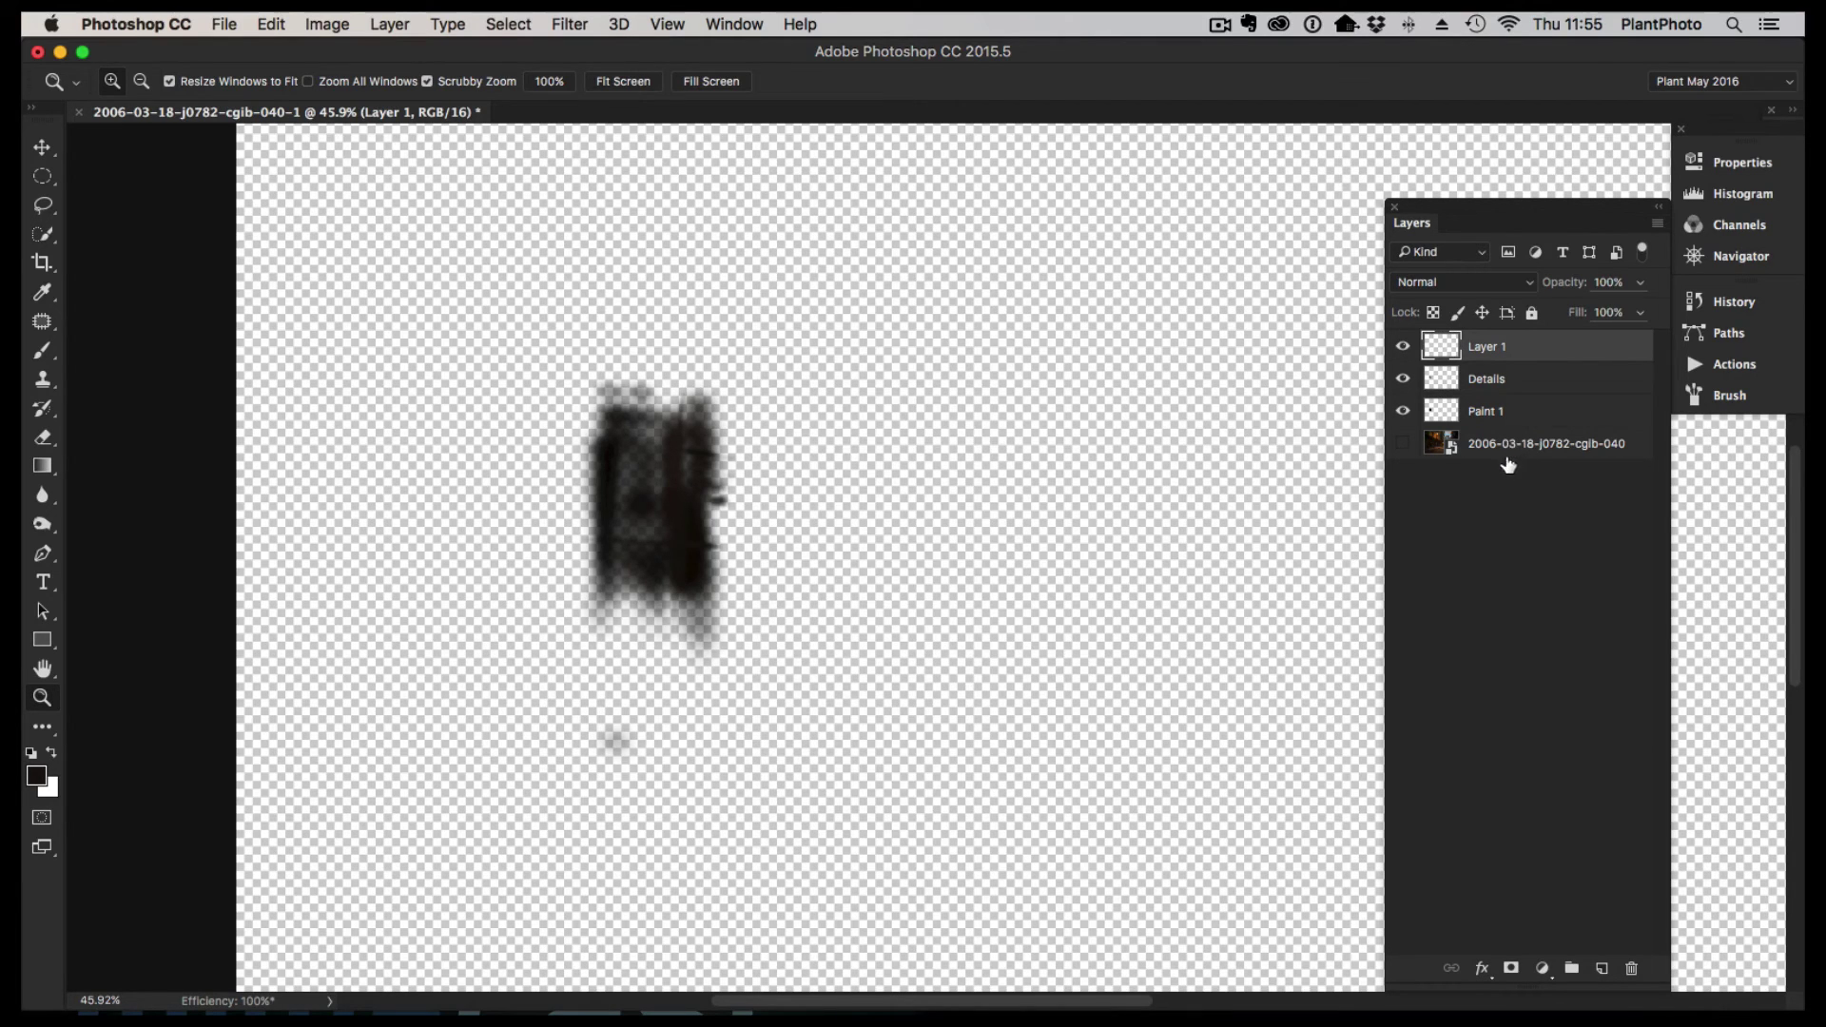
- Merge Visible with Option held into the new layer, then hide the Details and Paint 1 layers
key("alt")
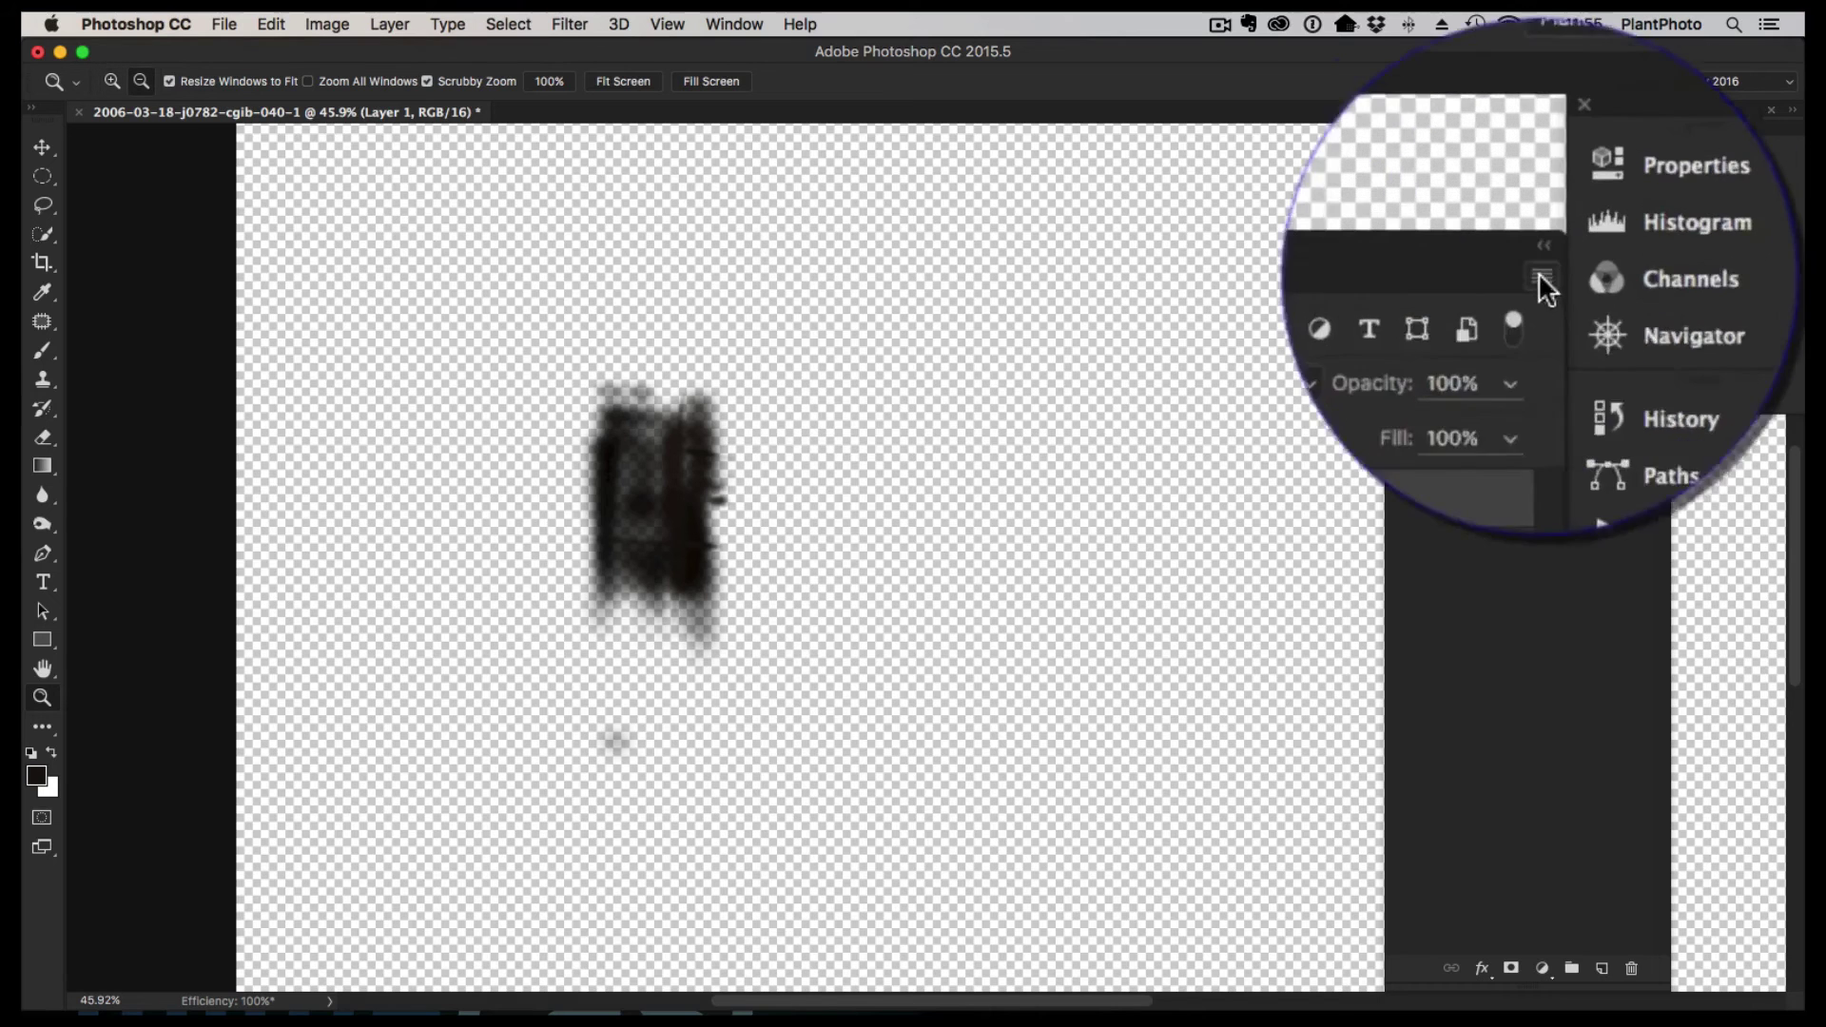
left_click(1658, 224)
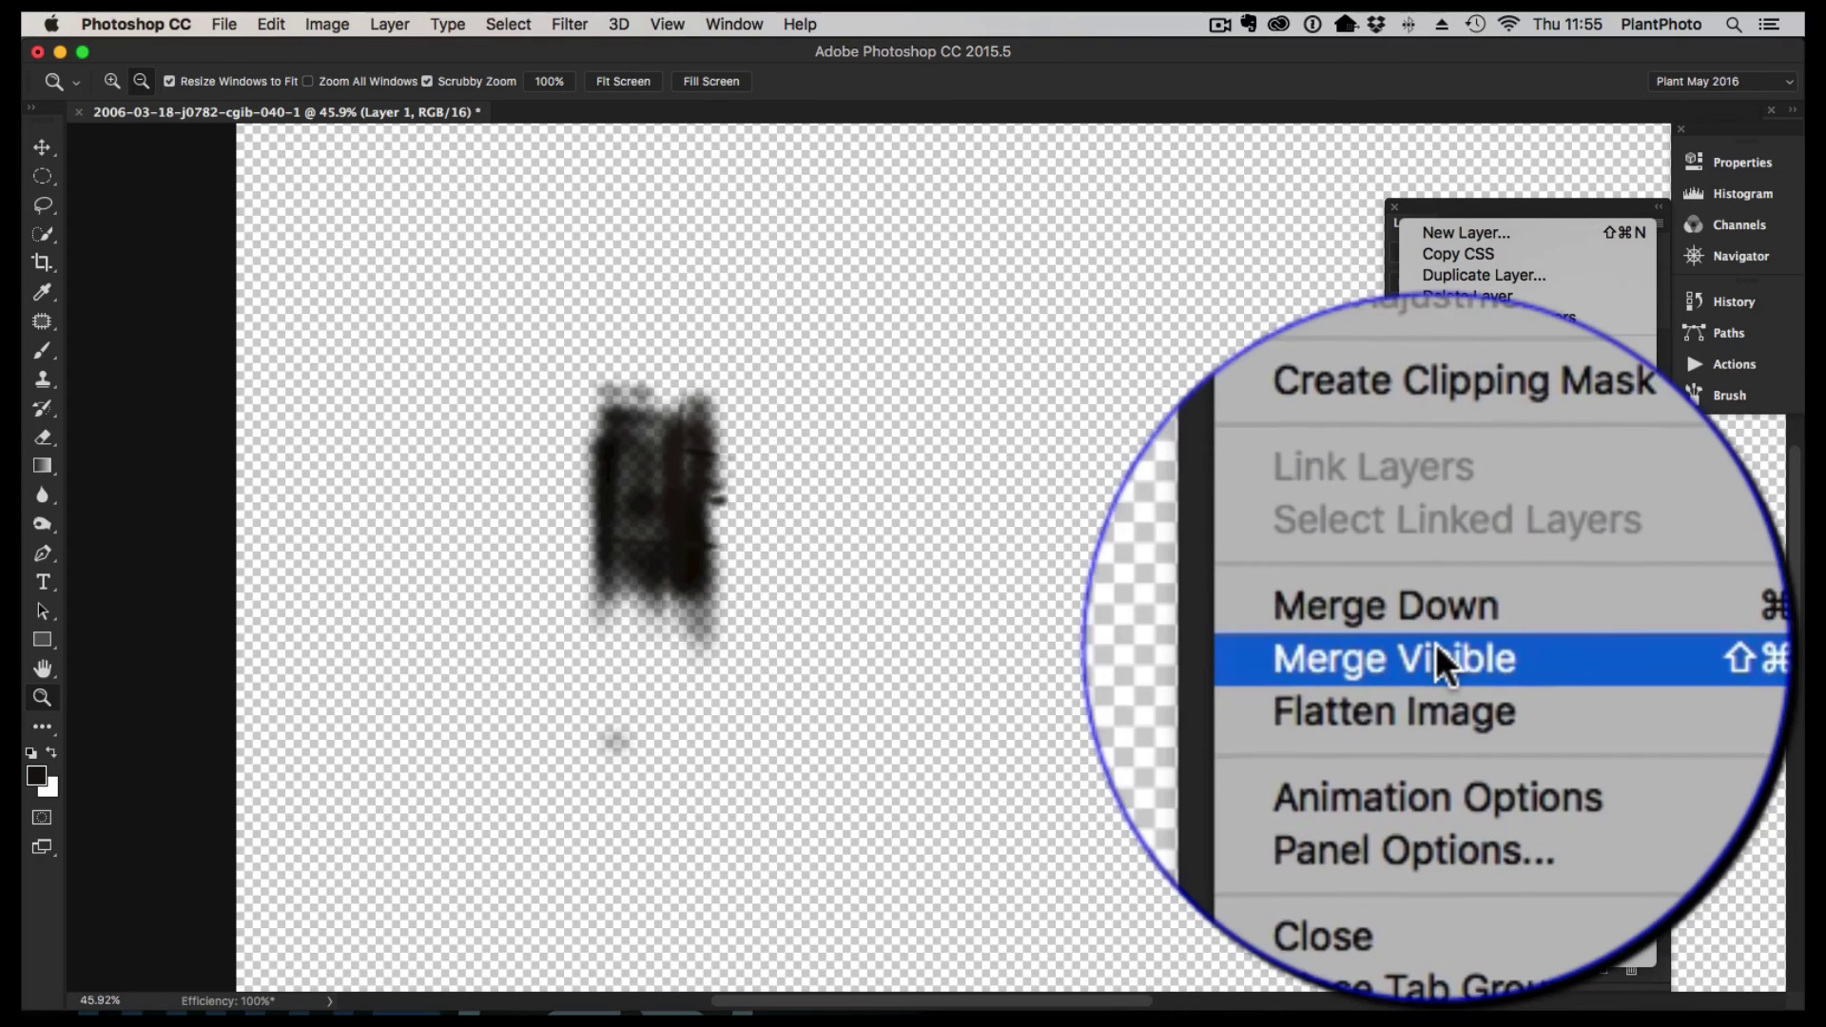
left_click(1495, 818)
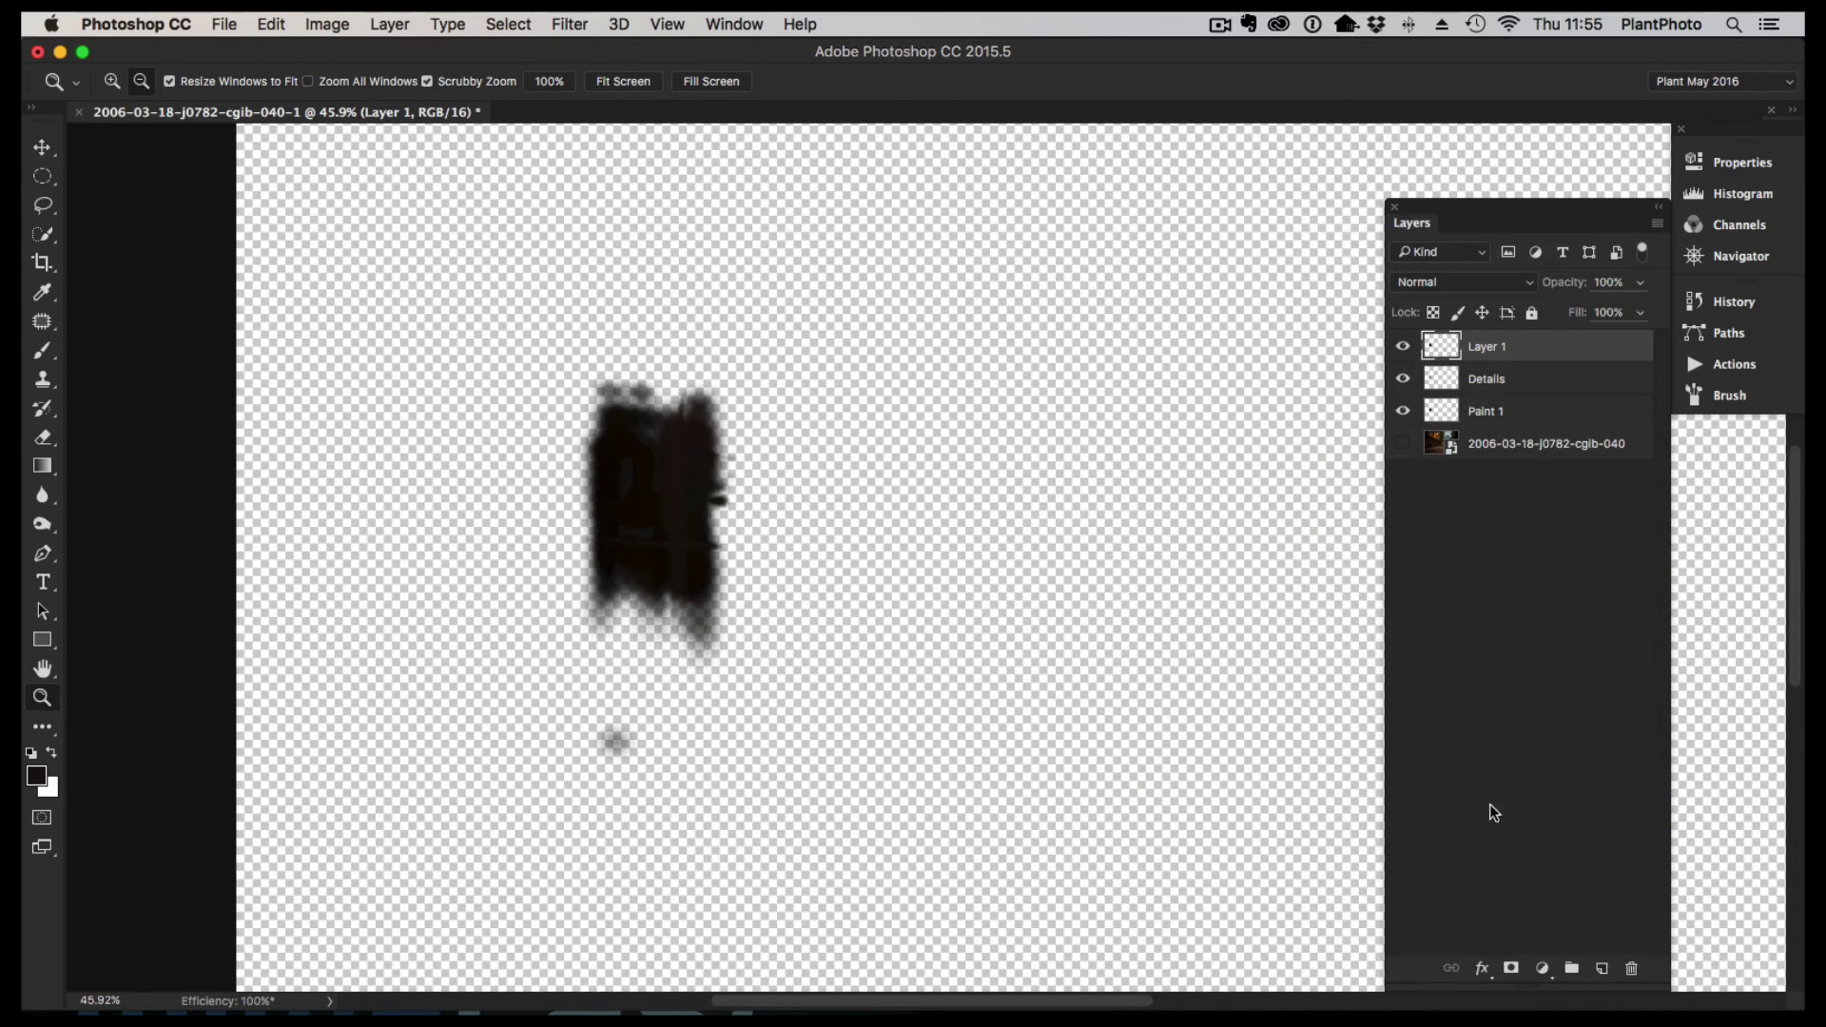
left_click(1403, 379)
left_click(1403, 411)
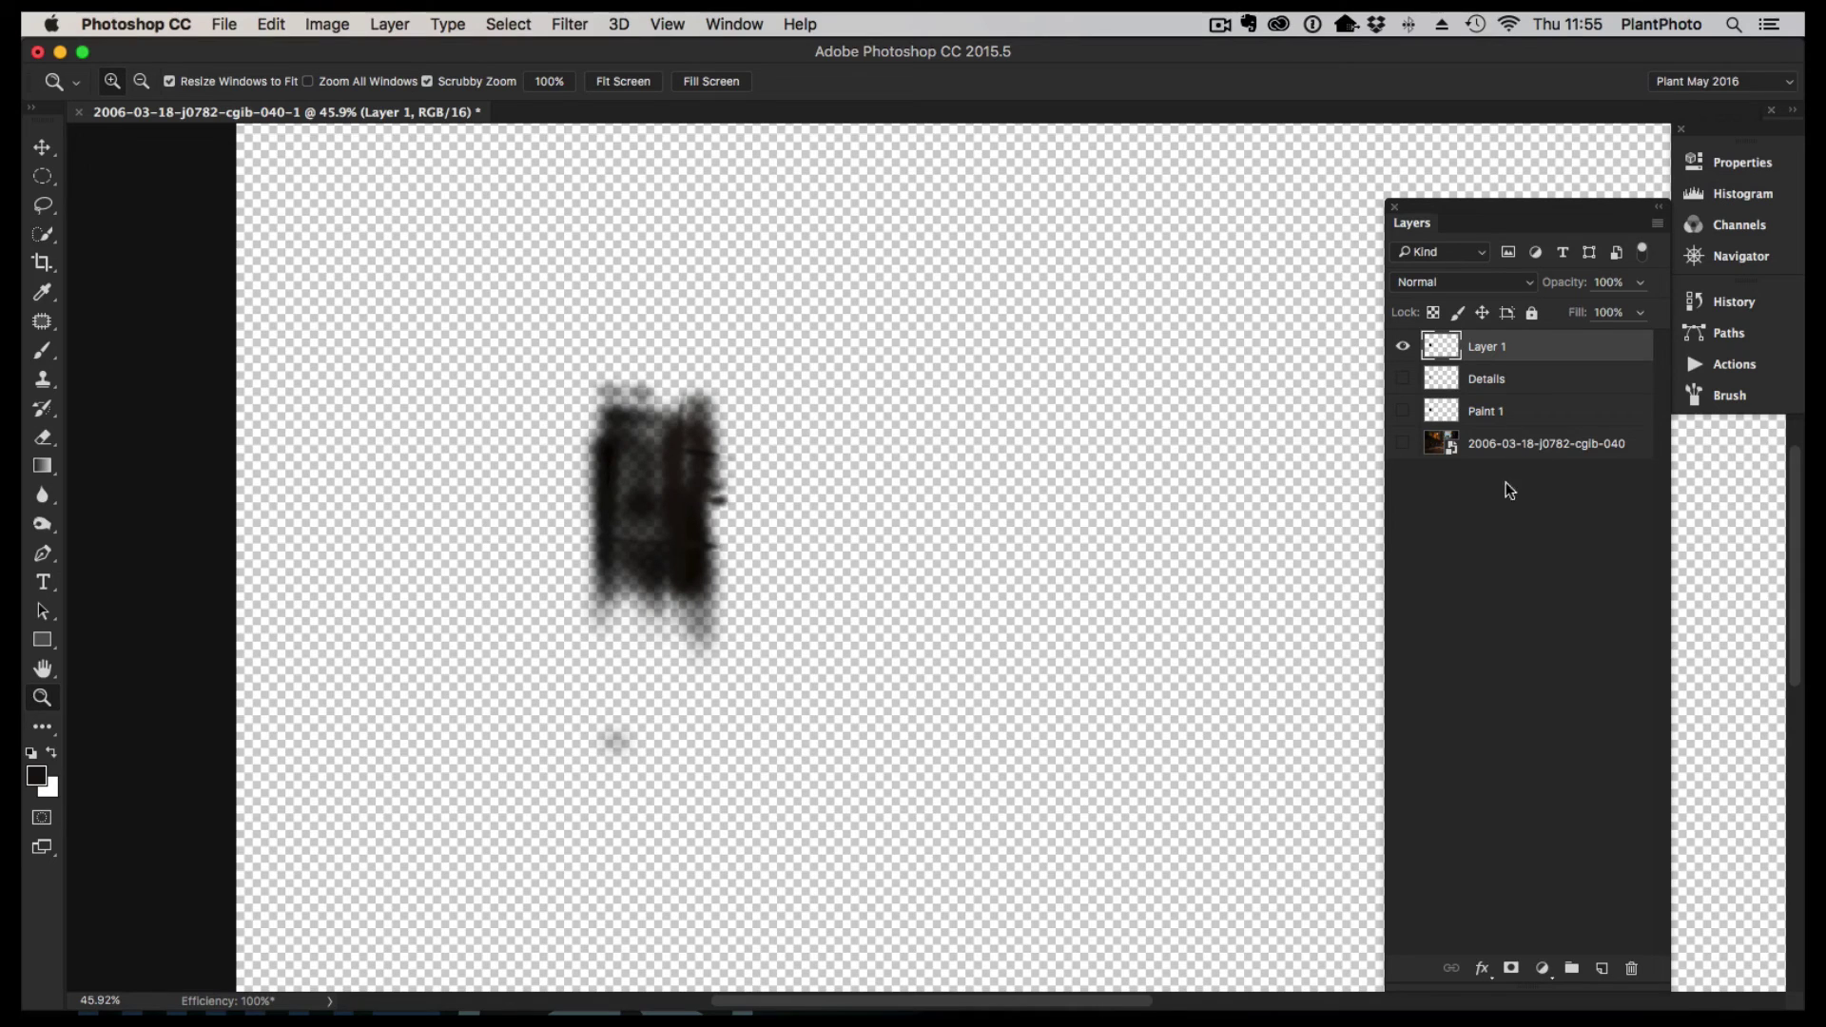
- Rename the merged layer to 'Stamp Painting'
double_click(1484, 347)
type("Stamp Painting")
key("Return")
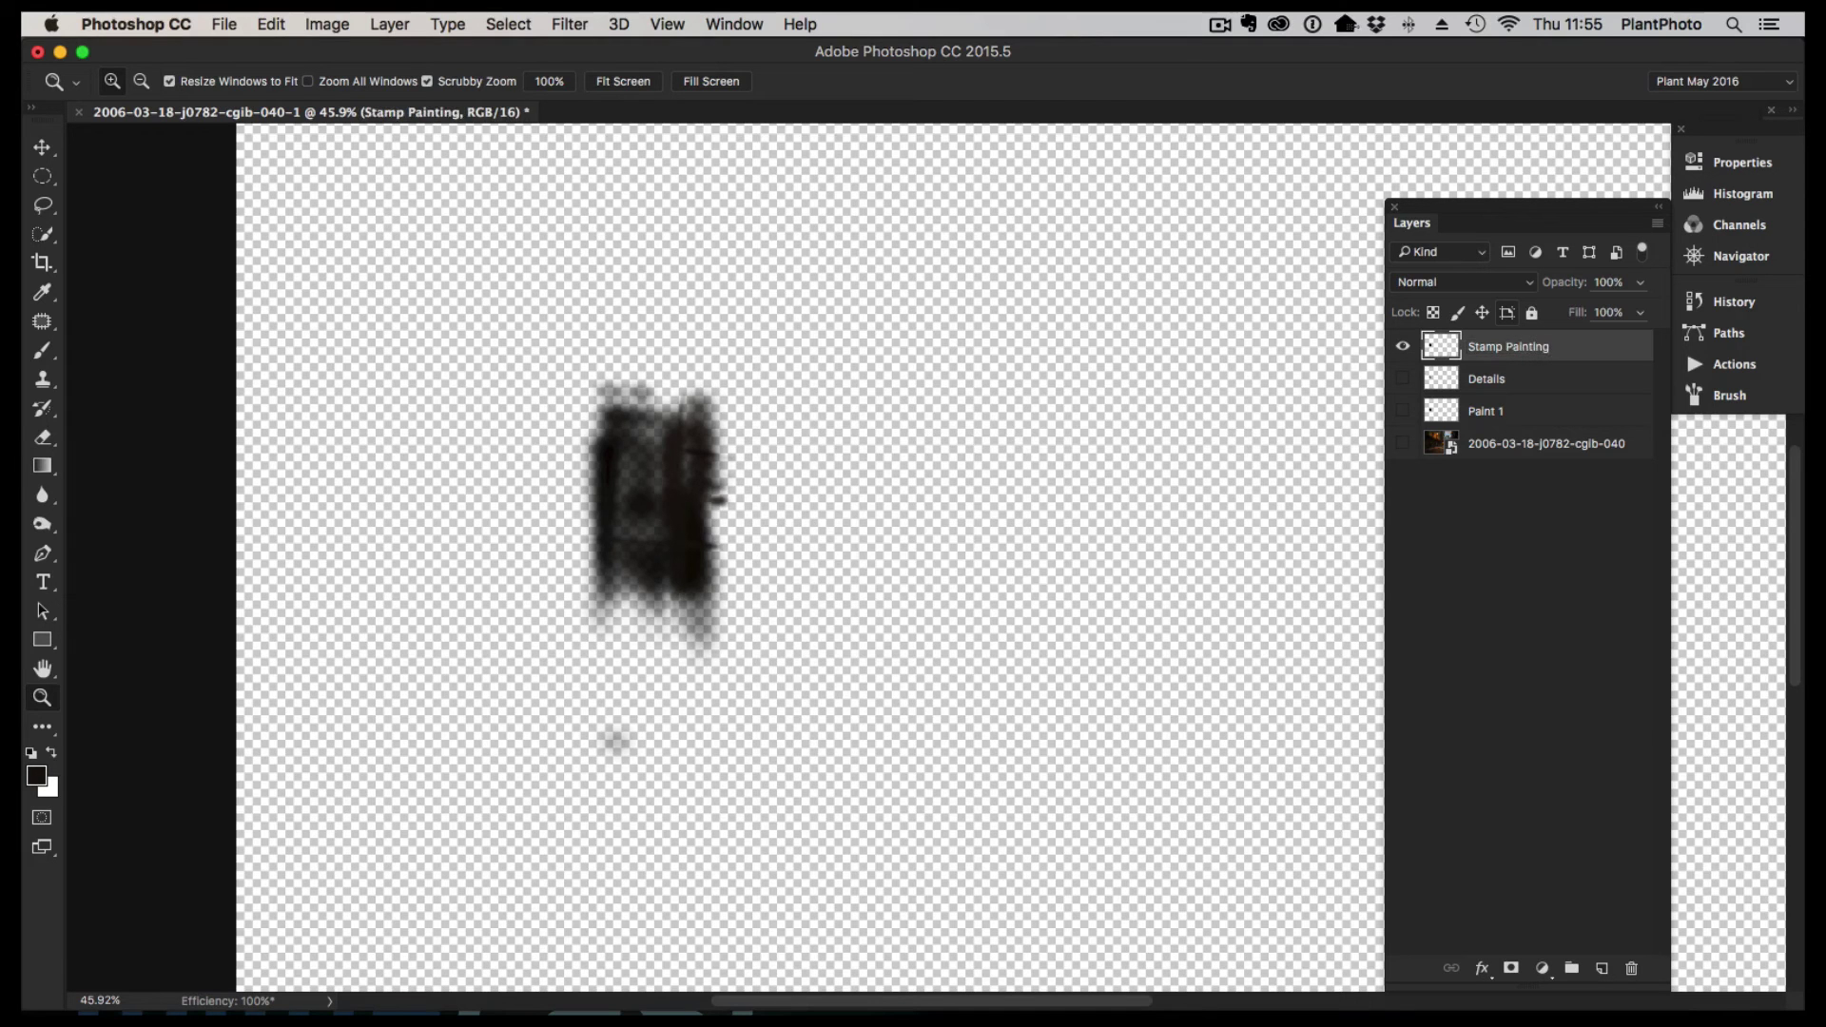
- Make the background street photo visible again and convert the Stamp Painting layer to a smart object
left_click(1403, 443)
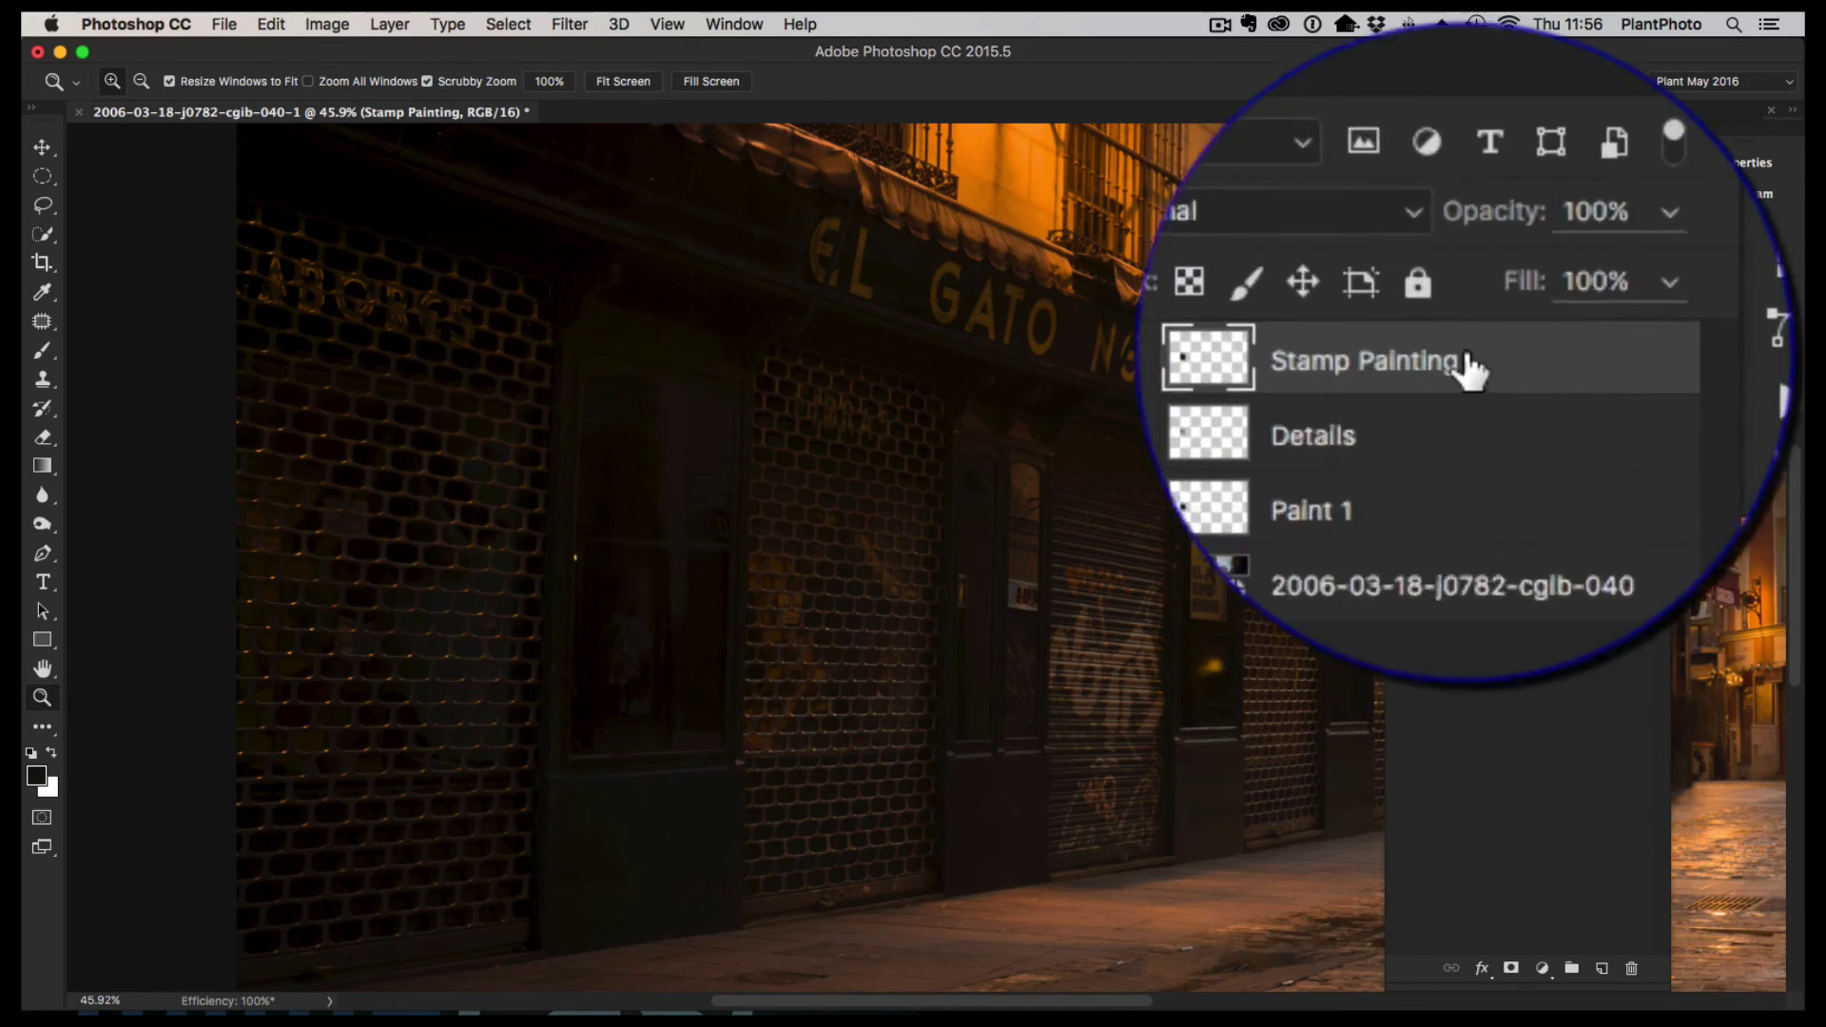
right_click(1441, 397)
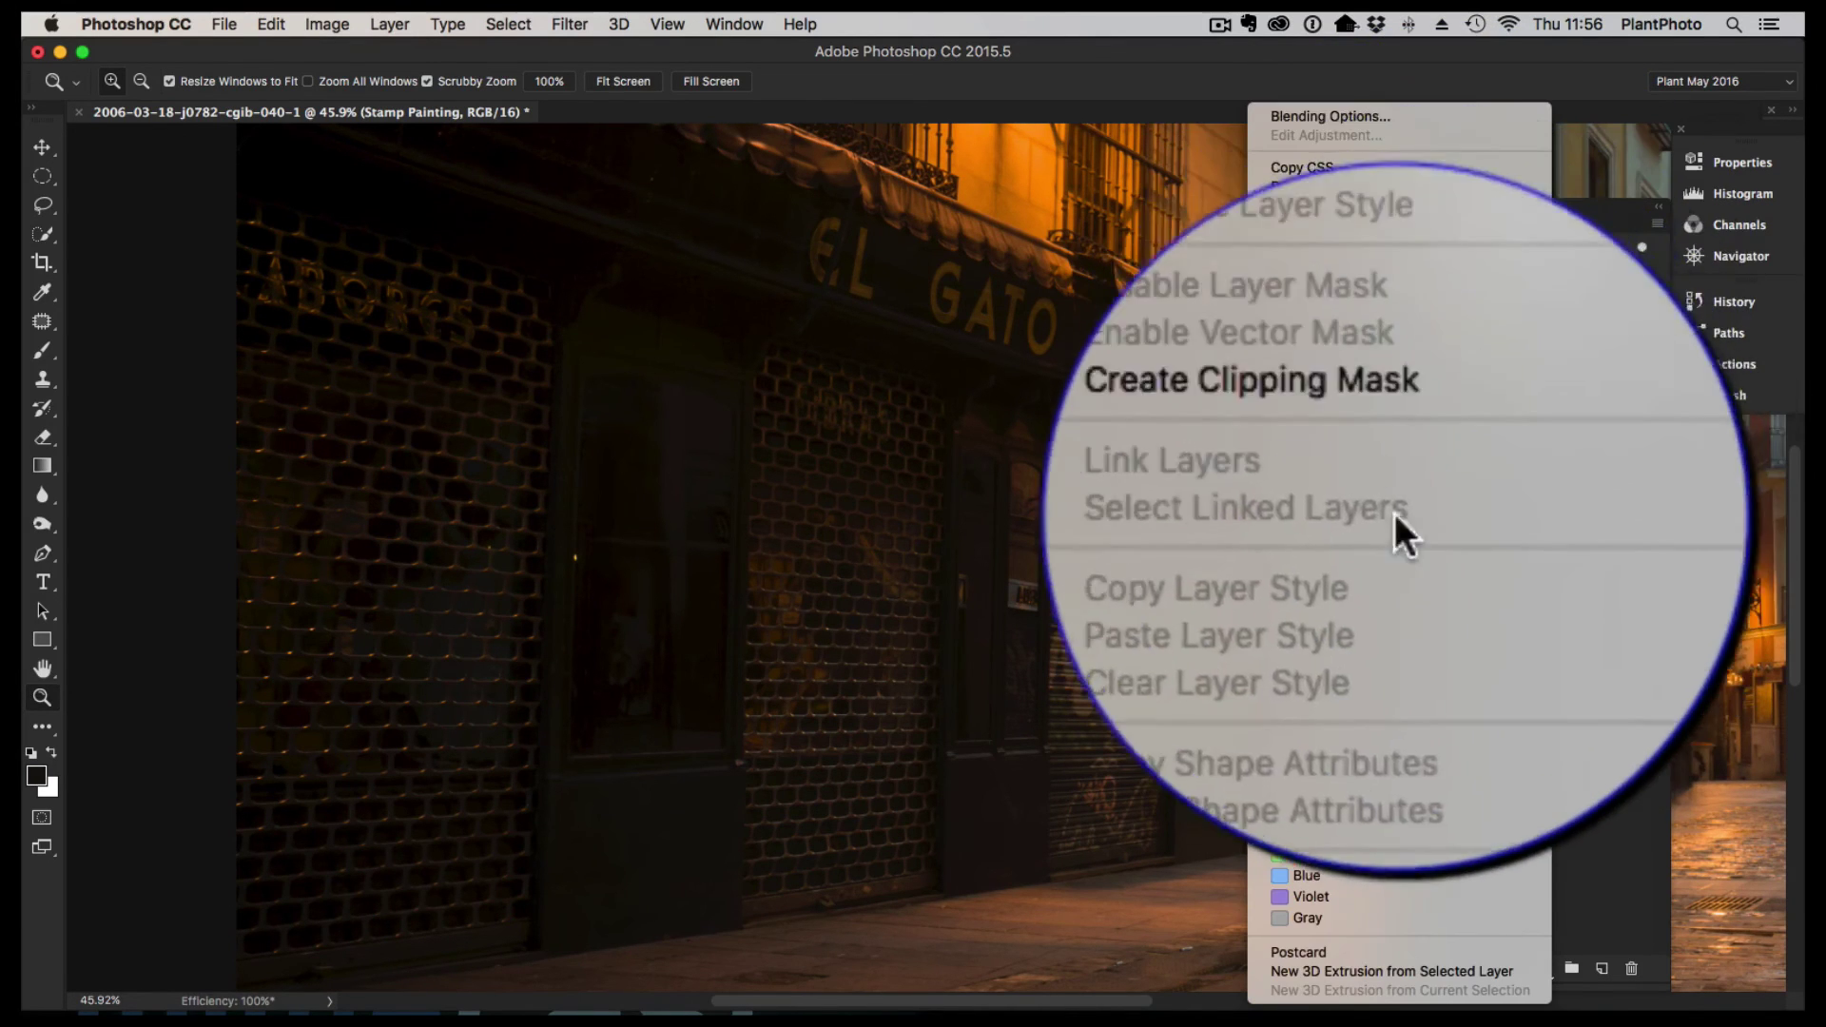
left_click(1378, 381)
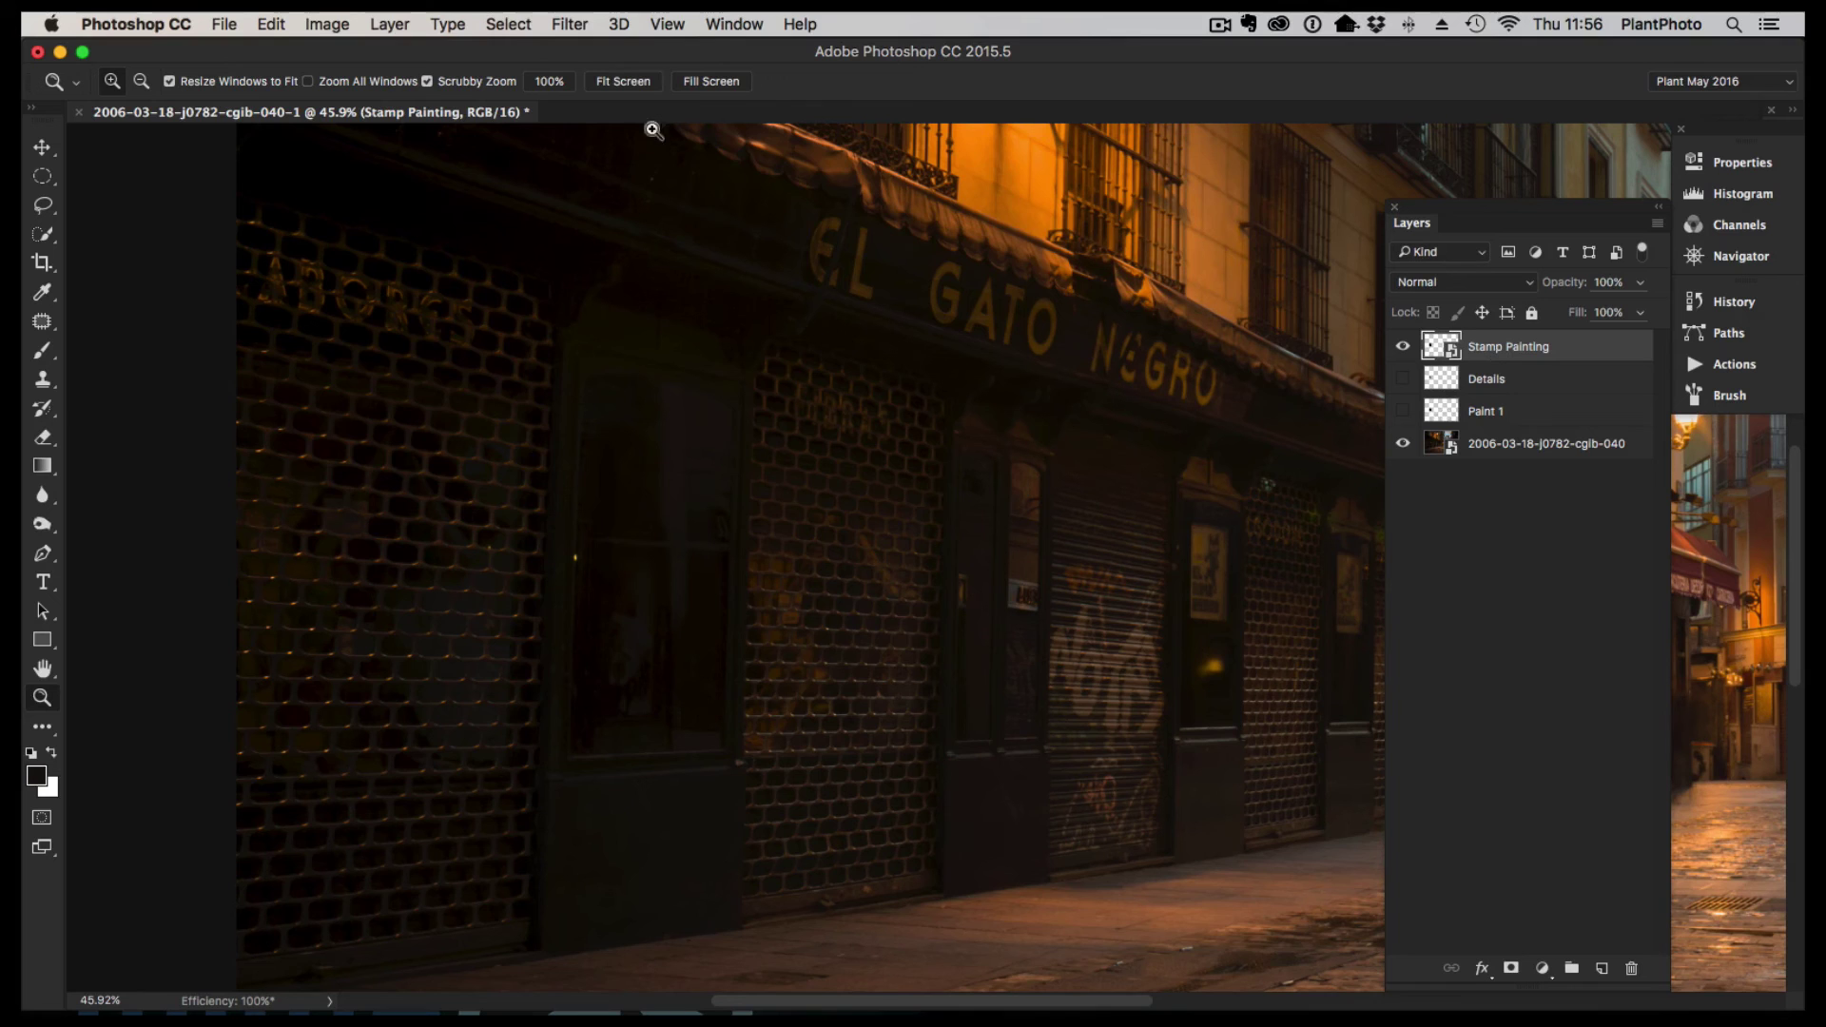
- Preview Filter > Noise > Add Noise on Stamp Painting at 0.8%, Gaussian, Monochromatic
left_click(569, 25)
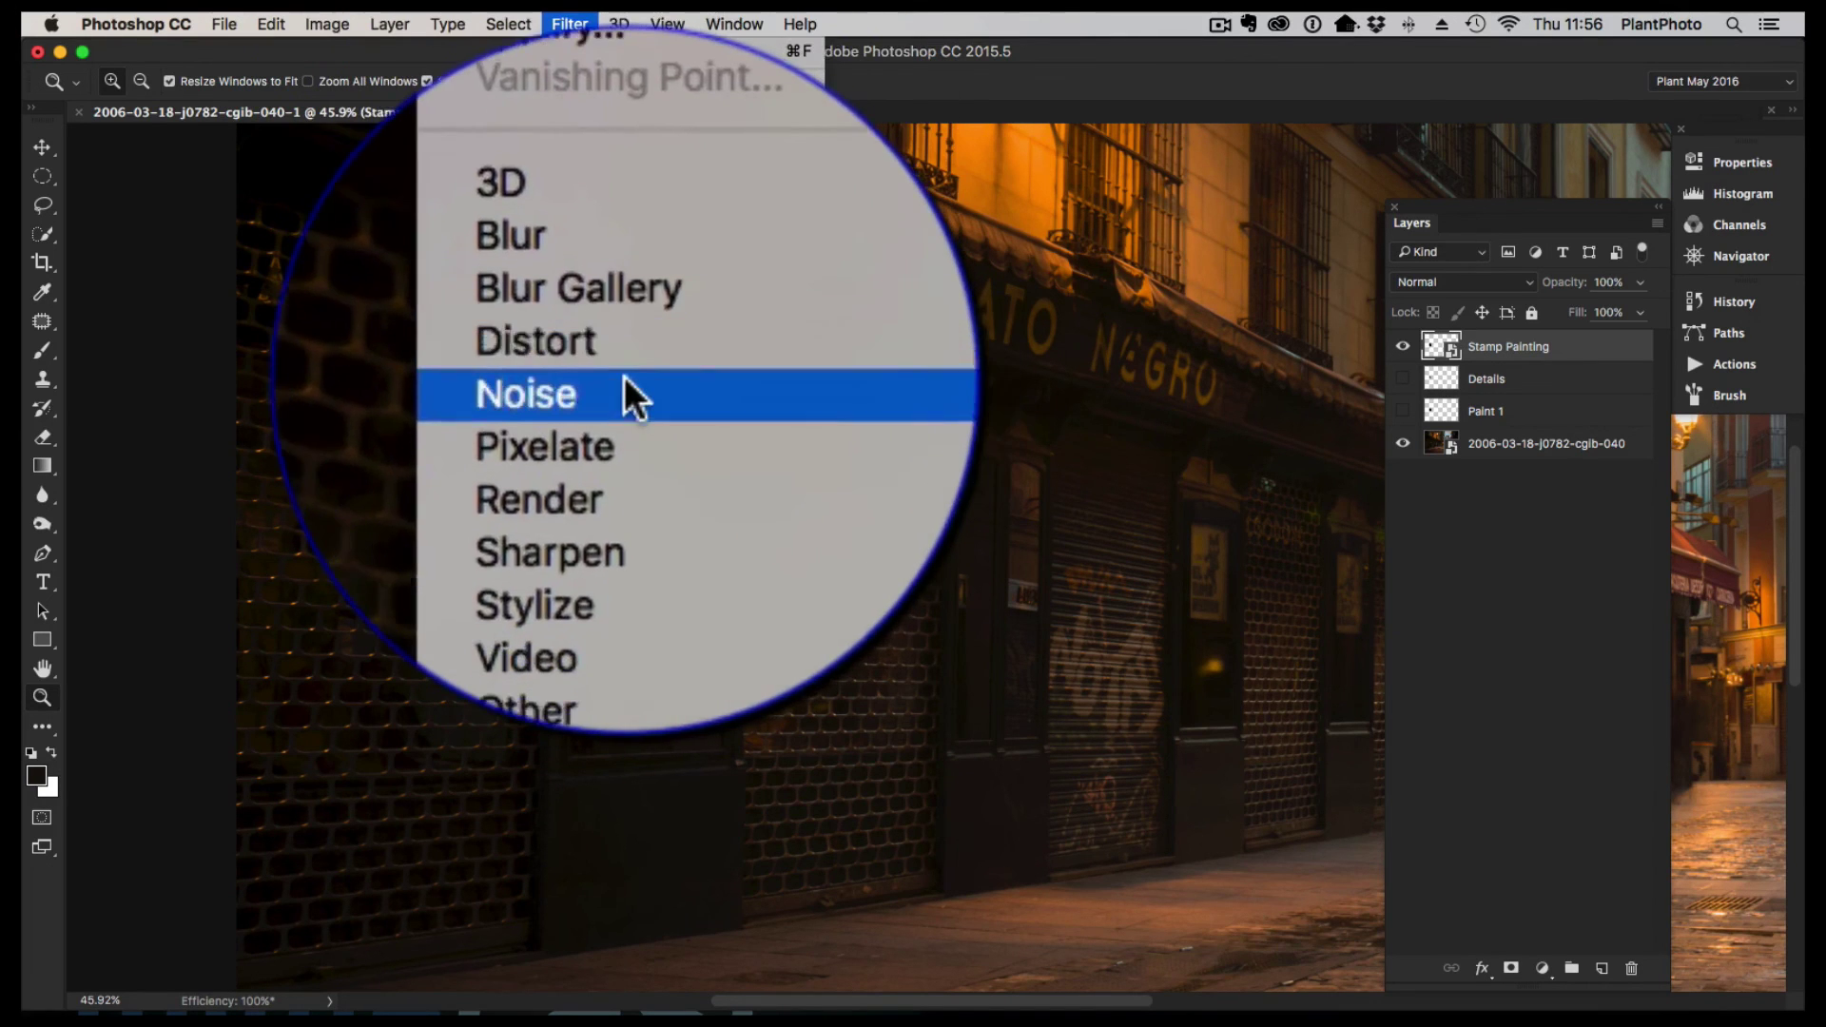
mouse_move(671, 348)
left_click(876, 375)
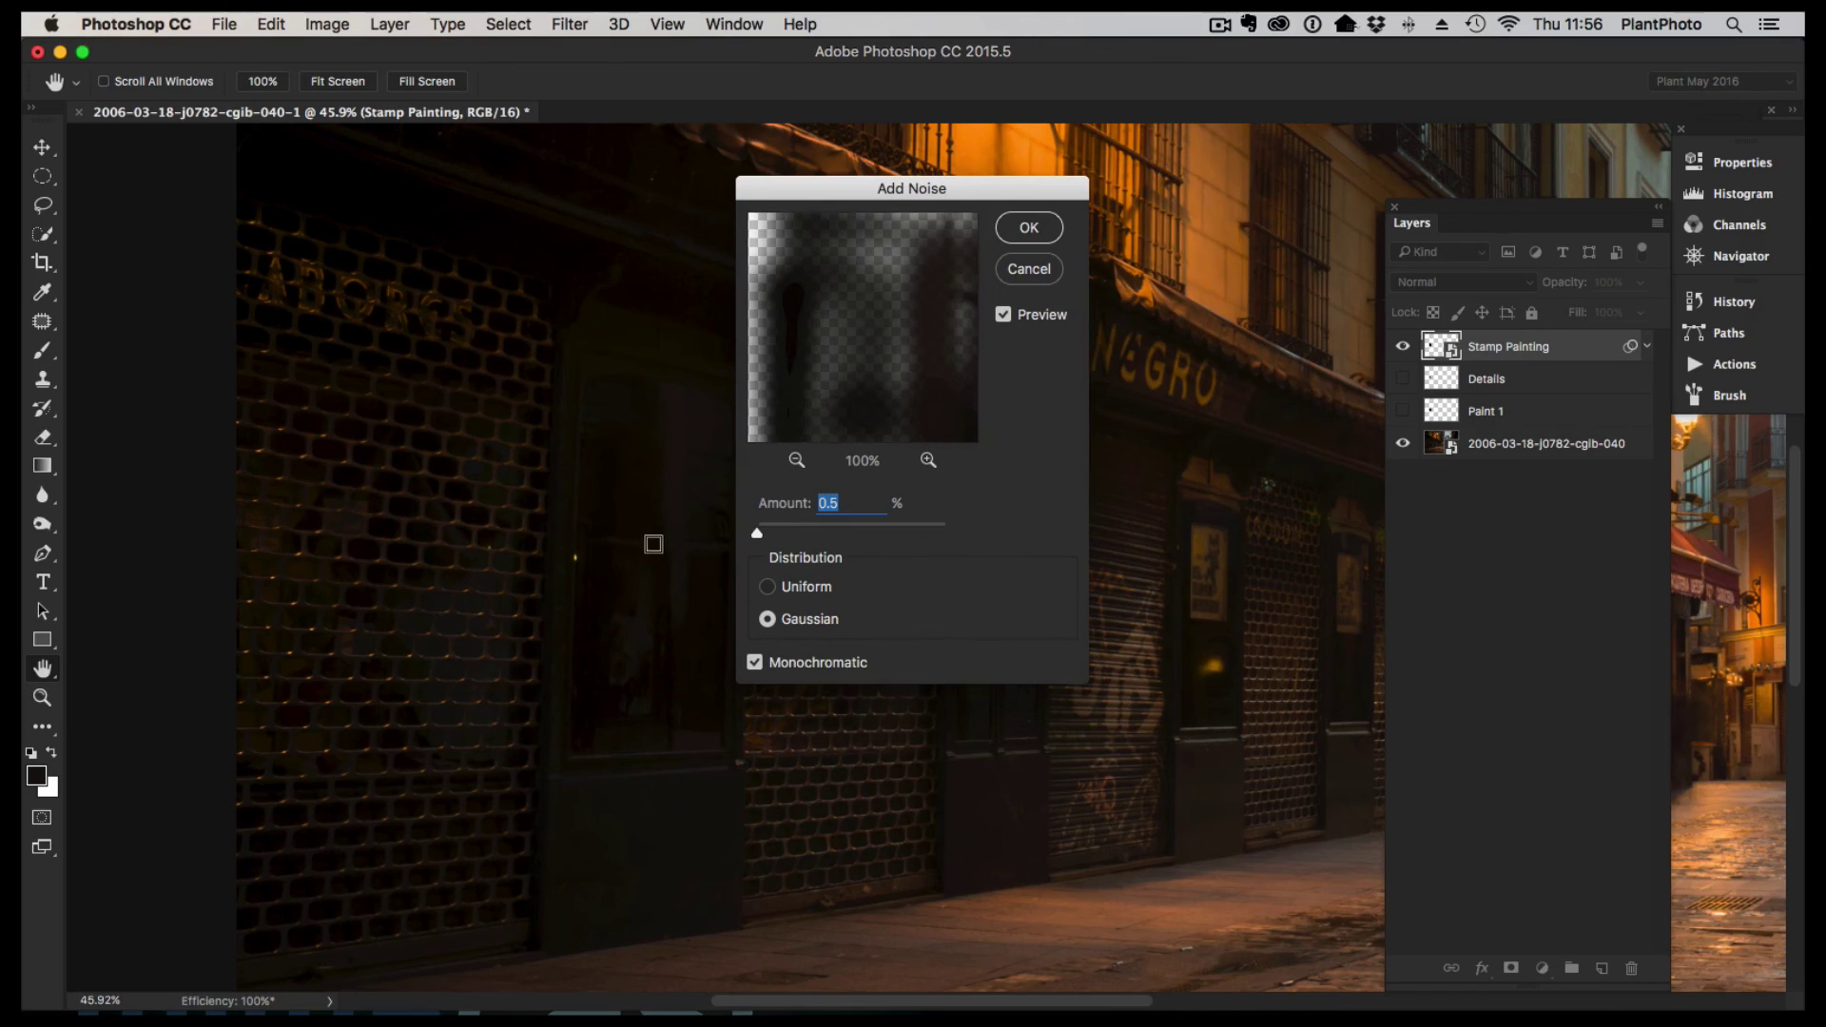
left_click_drag(894, 209, 1018, 196)
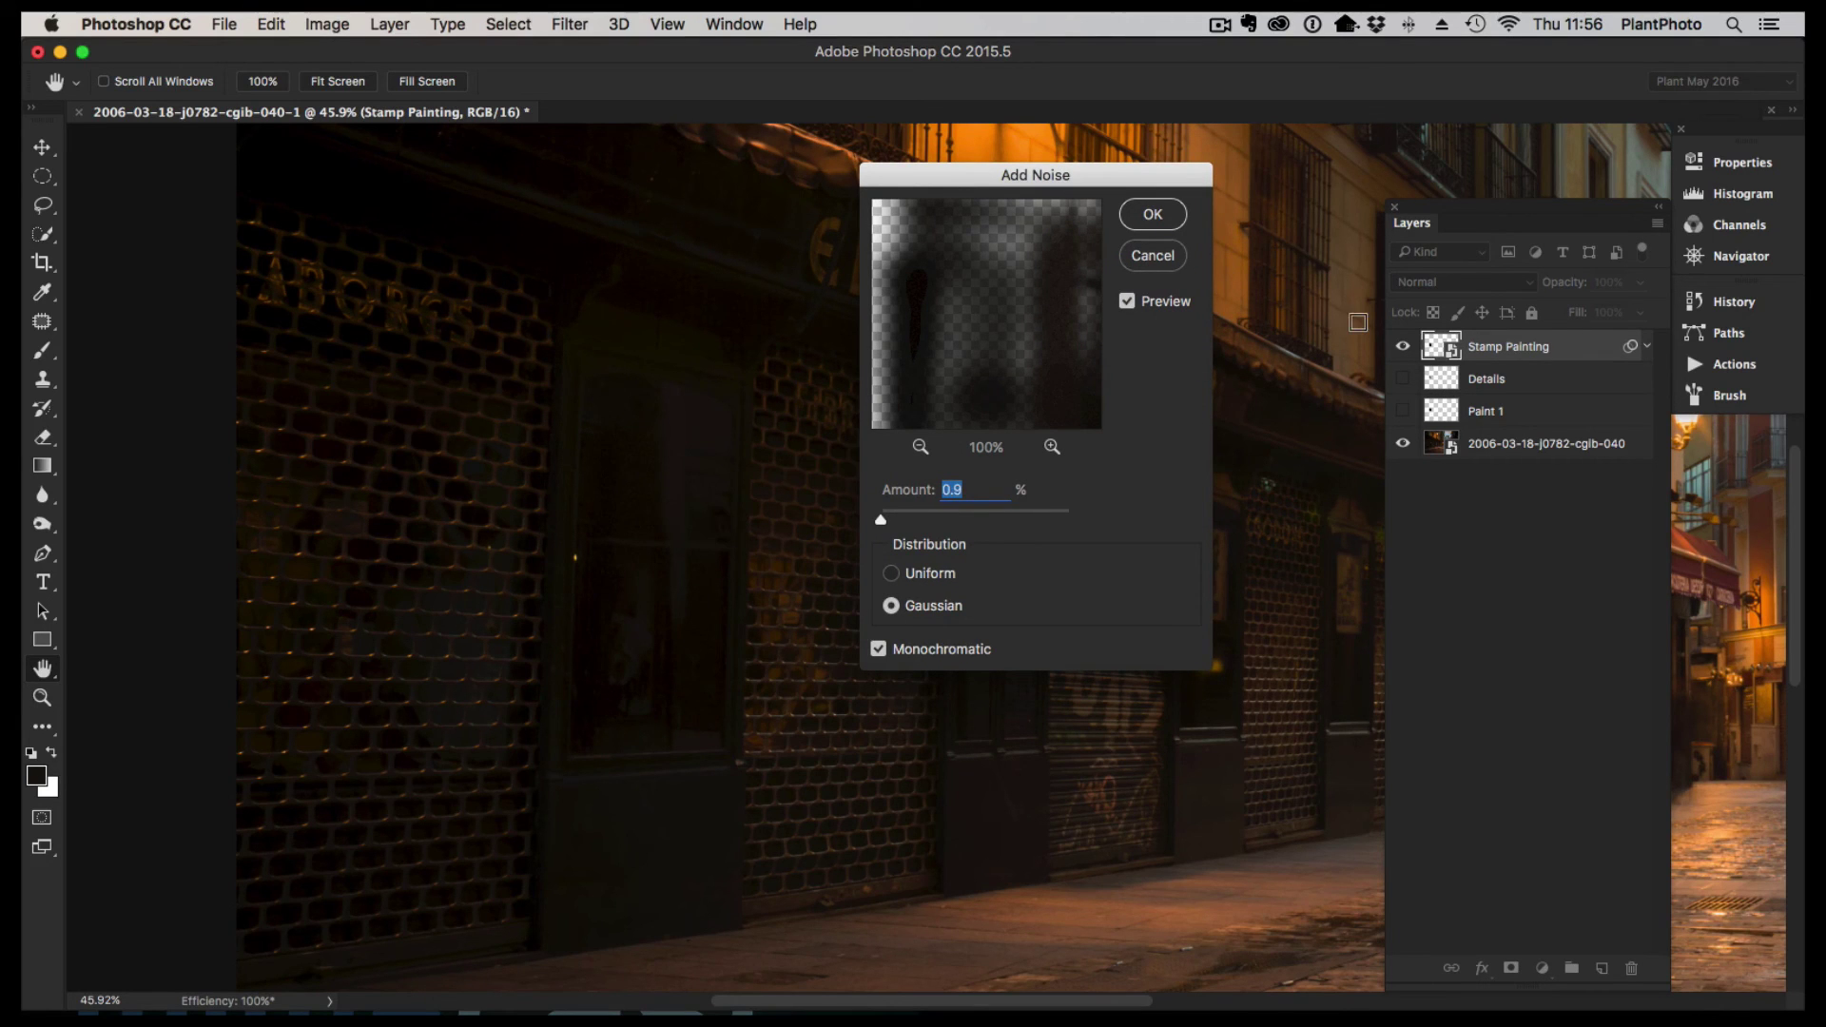
key("Up")
key("Up")
key("Up")
key("Up")
key("Up")
key("Down")
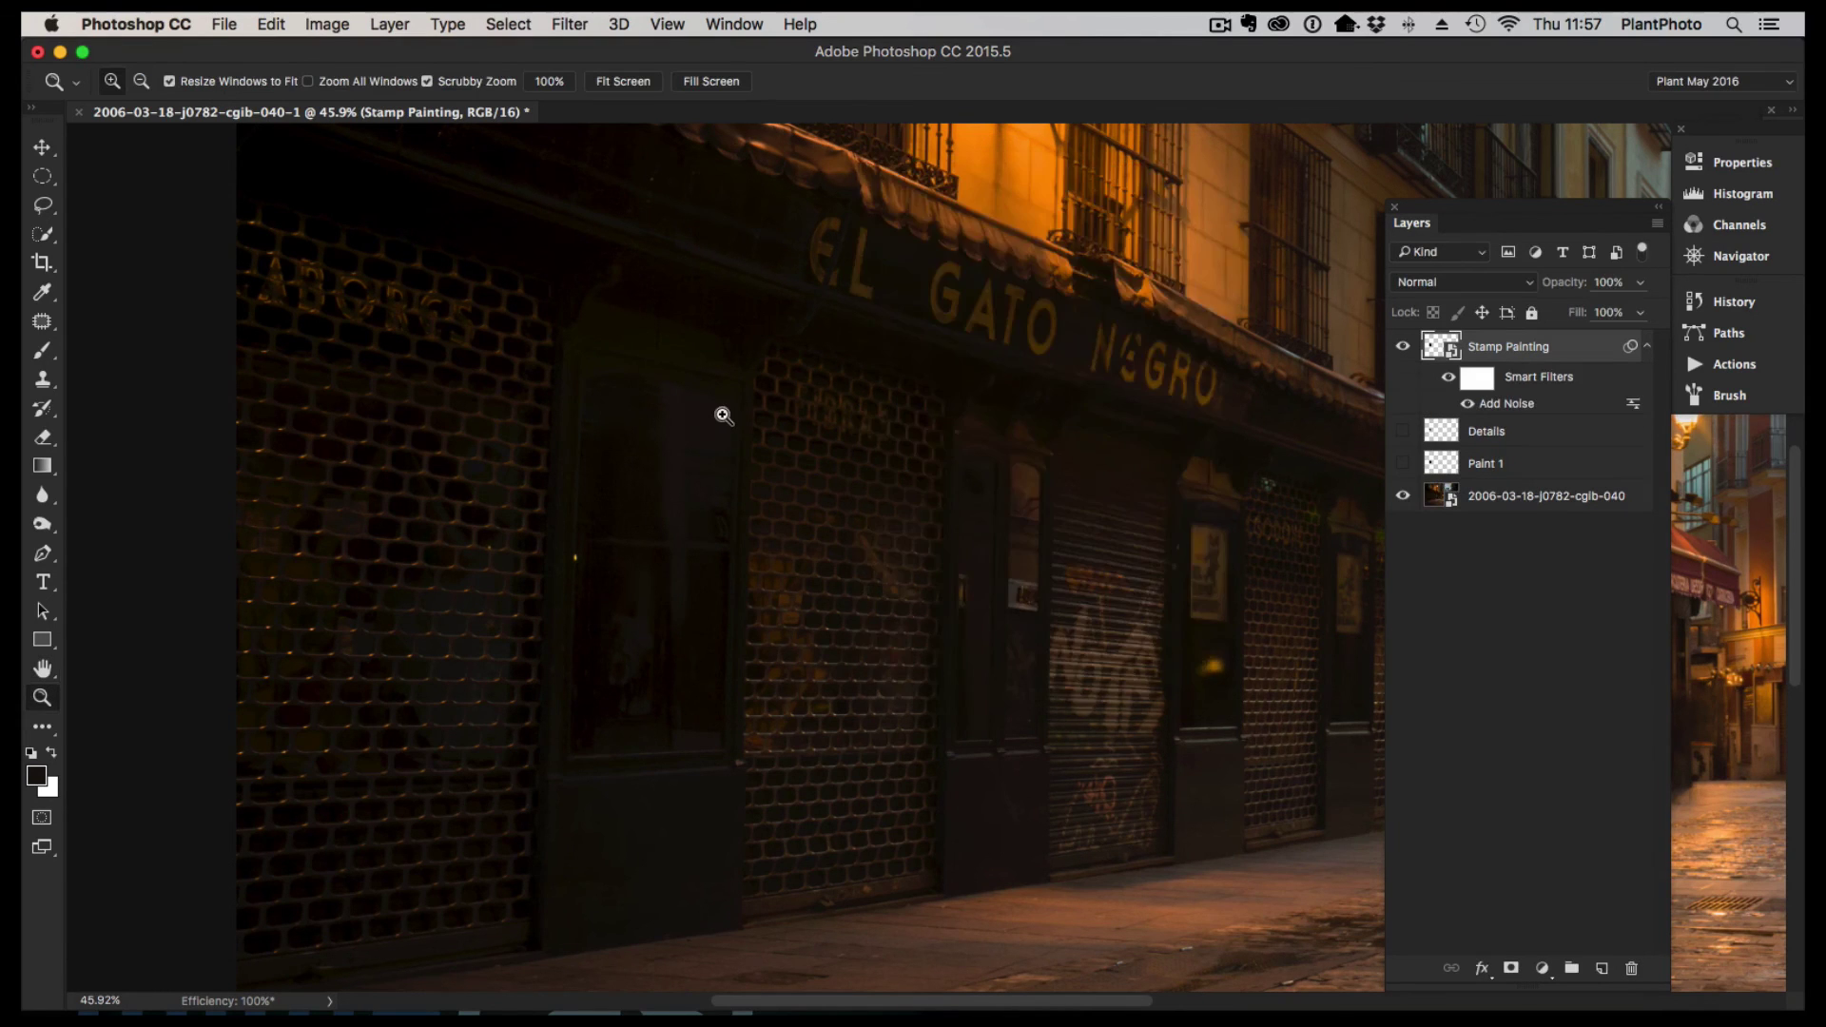
- Confirm the 0.8% Add Noise smart filter and zoom the canvas to 100% on the shutter
left_click(713, 415)
right_click(656, 504)
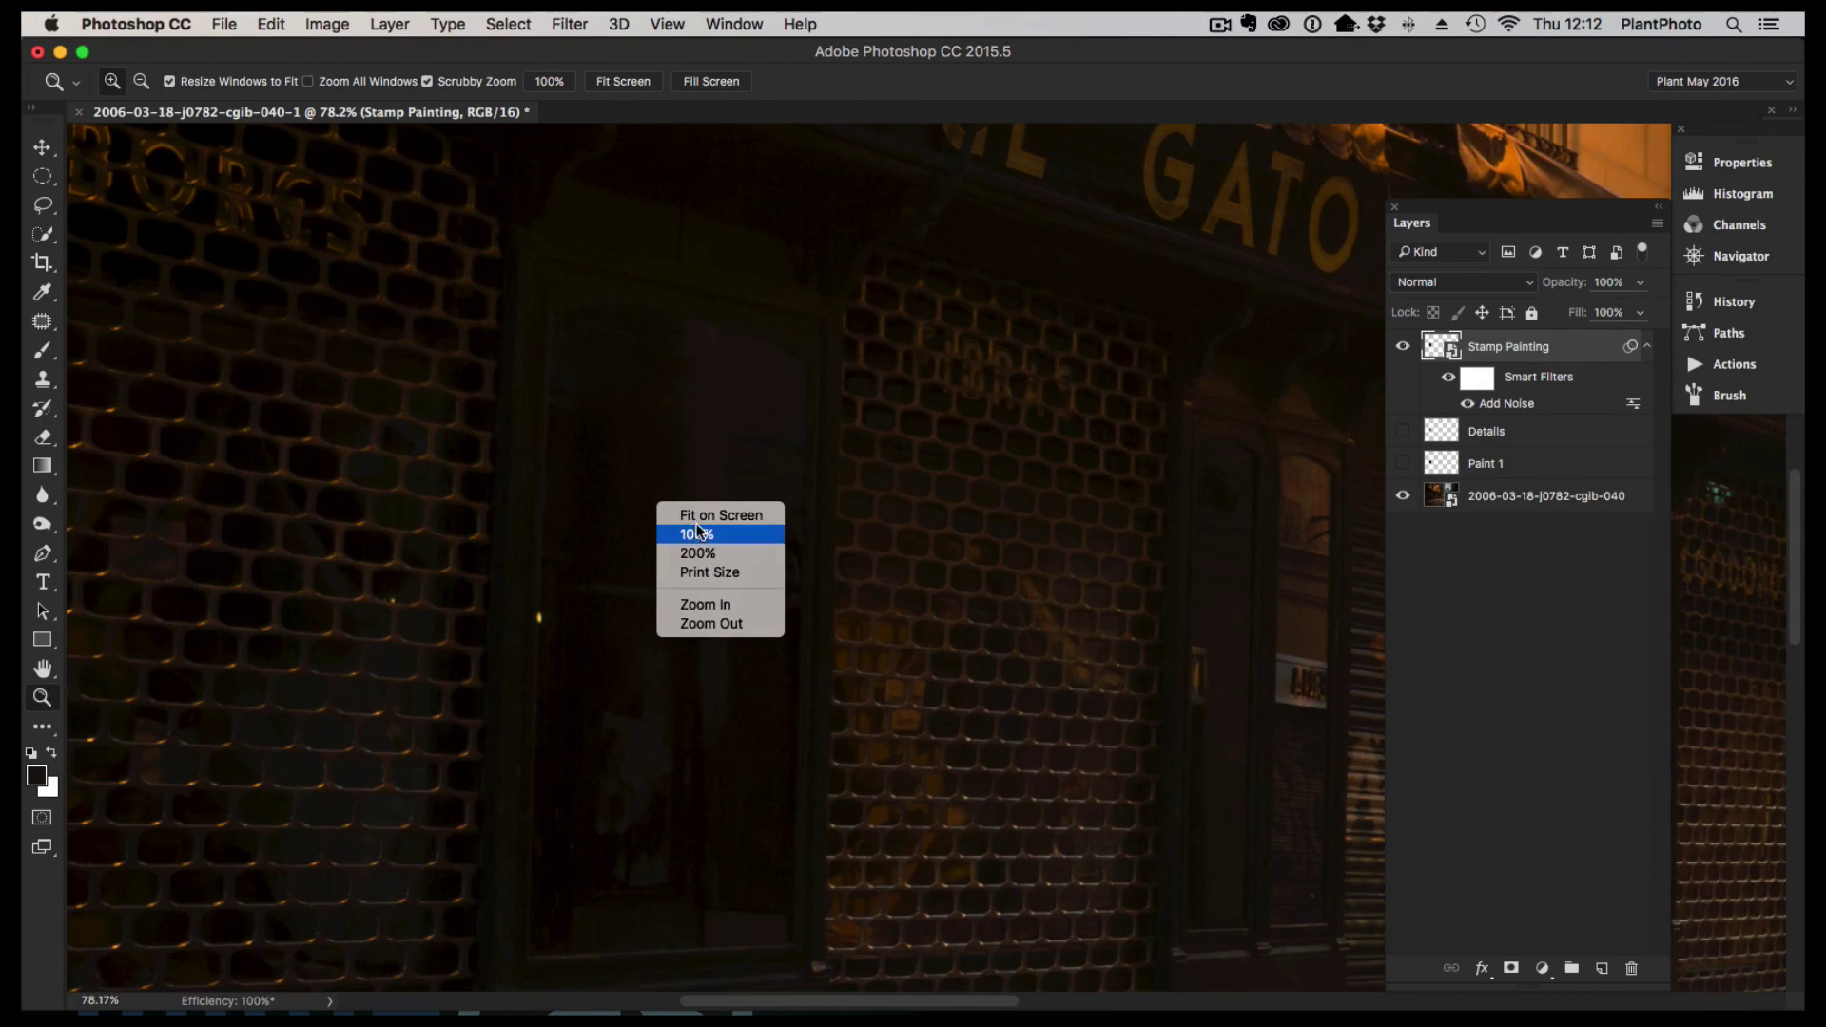
left_click(699, 533)
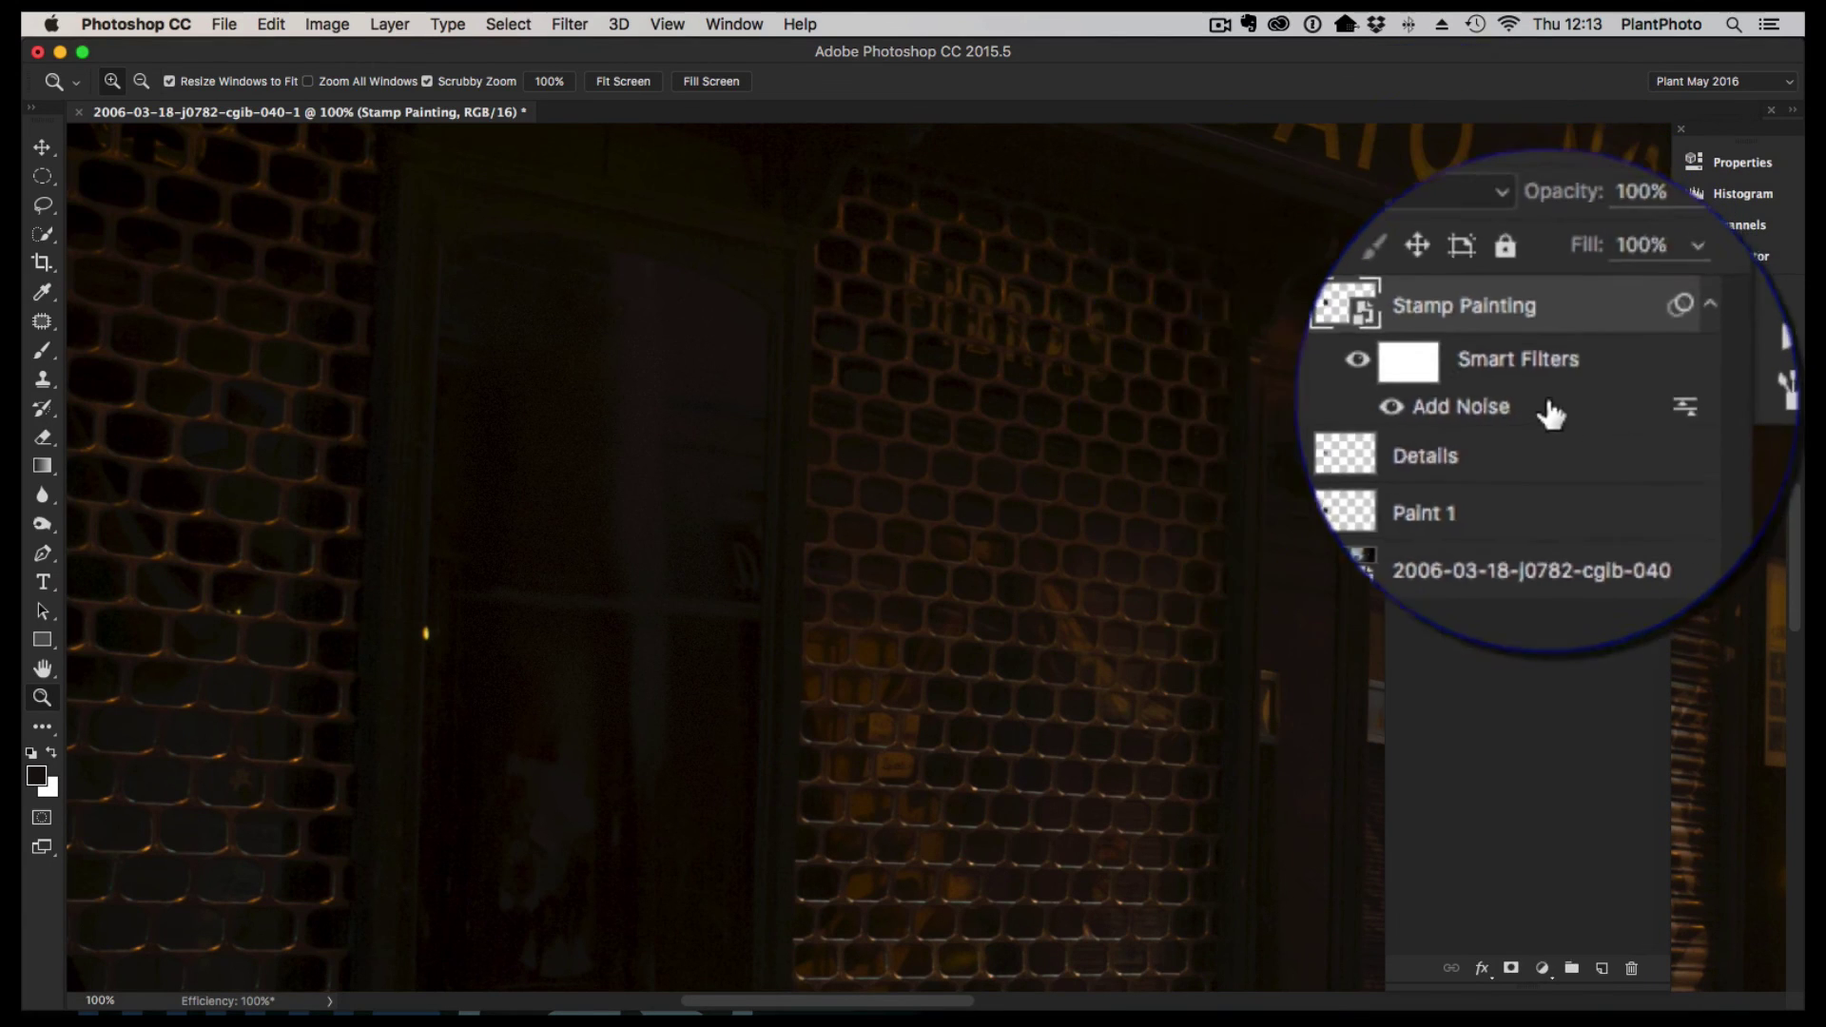
- Lower the Add Noise smart filter amount to about 0.3%, then zoom out toward the storefront
double_click(1531, 404)
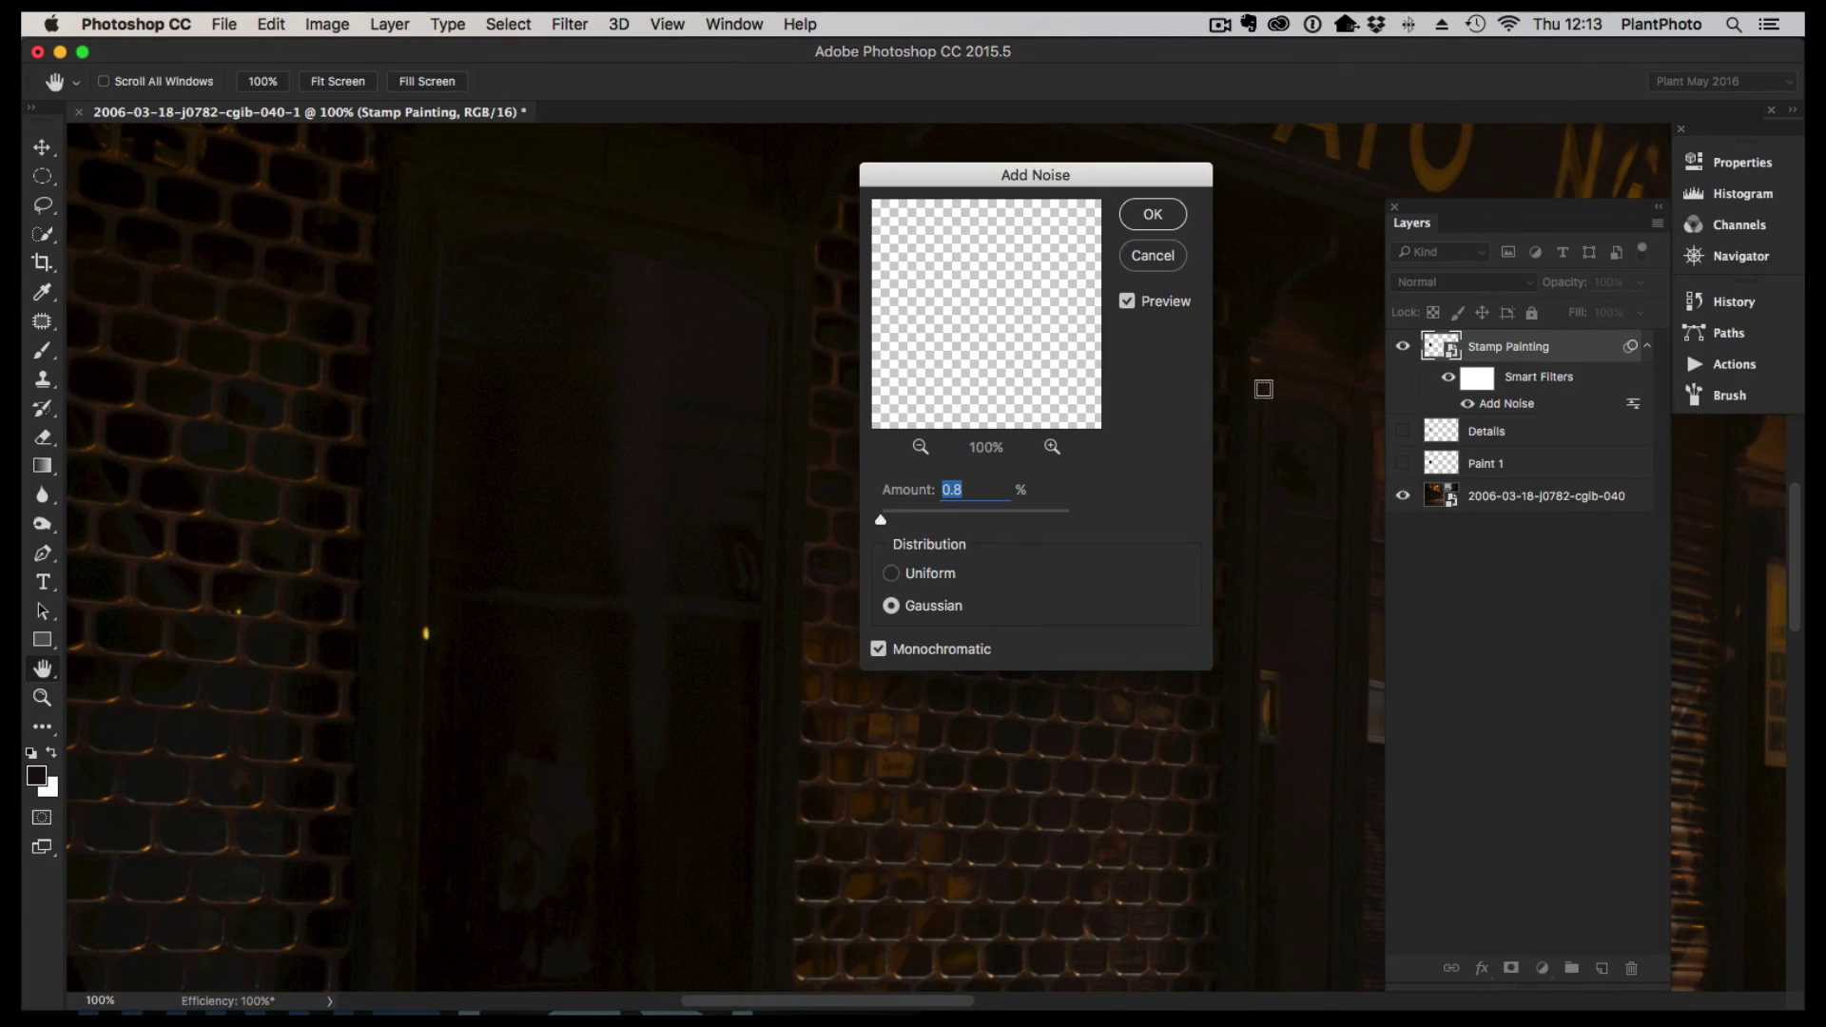
key("Down")
key("Down")
key("Up")
key("Up")
key("Return")
key("z")
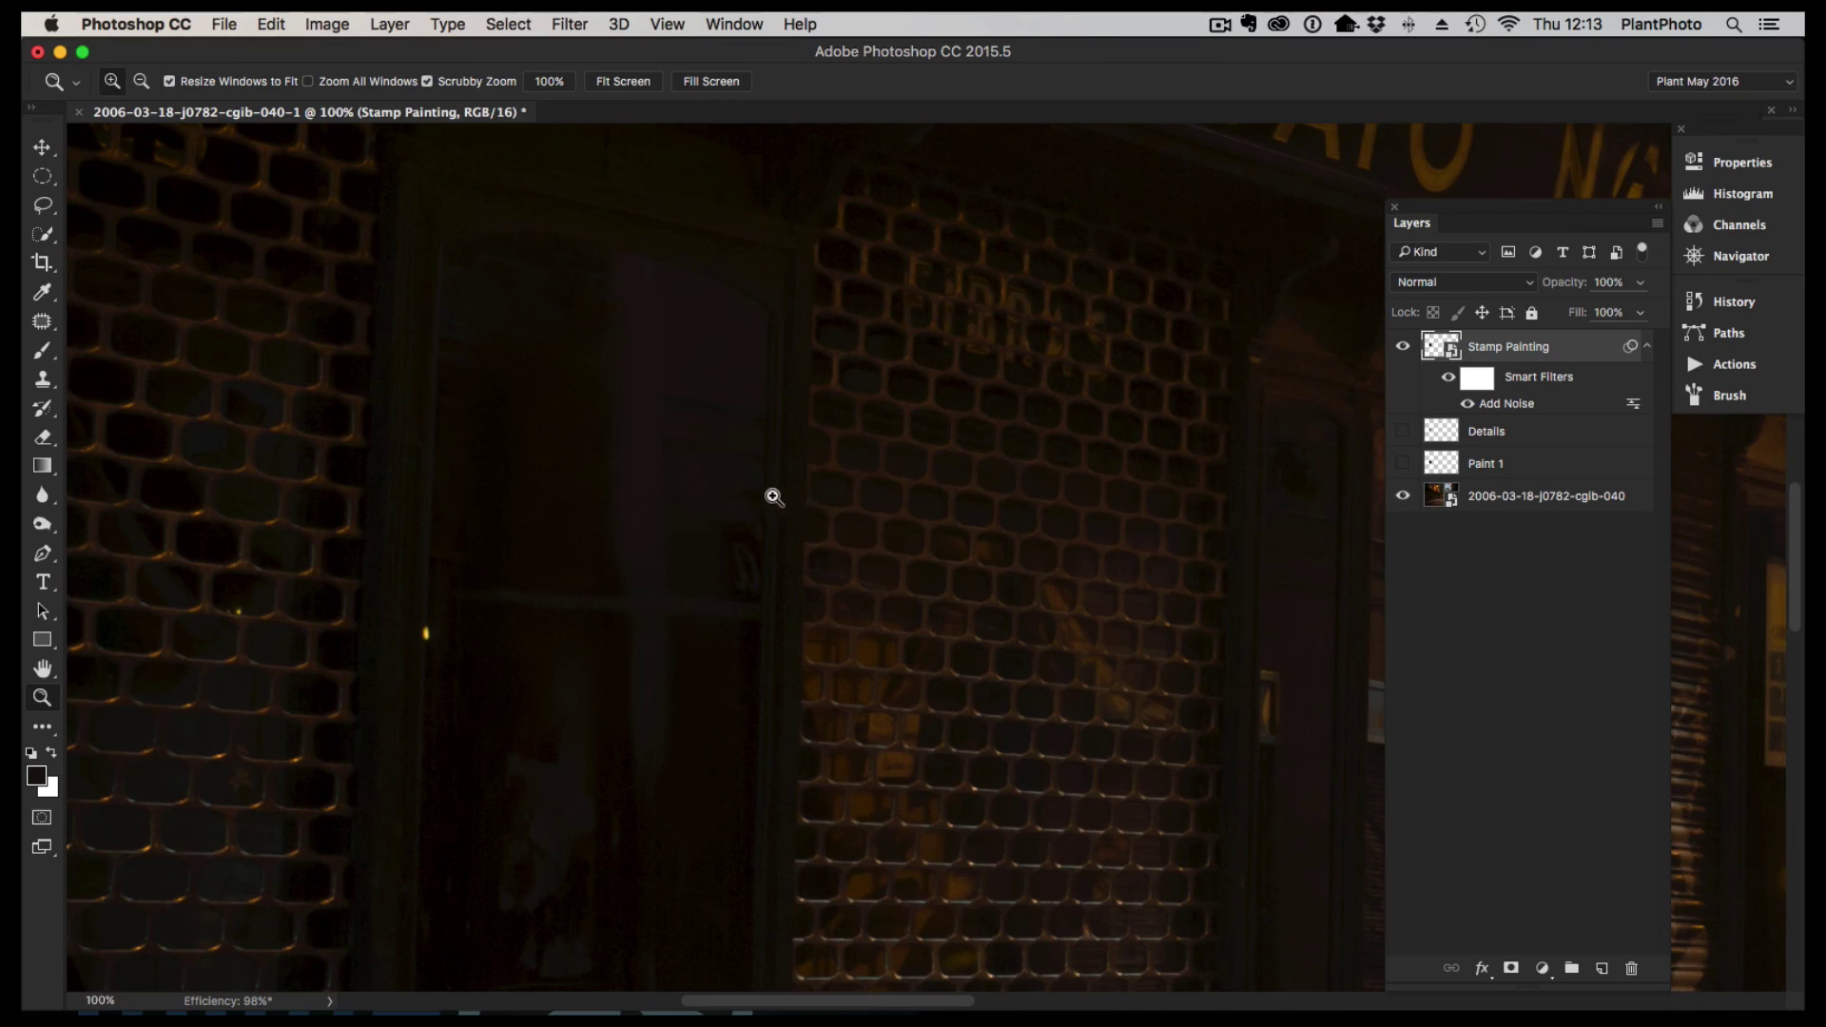
left_click_drag(775, 496, 689, 489)
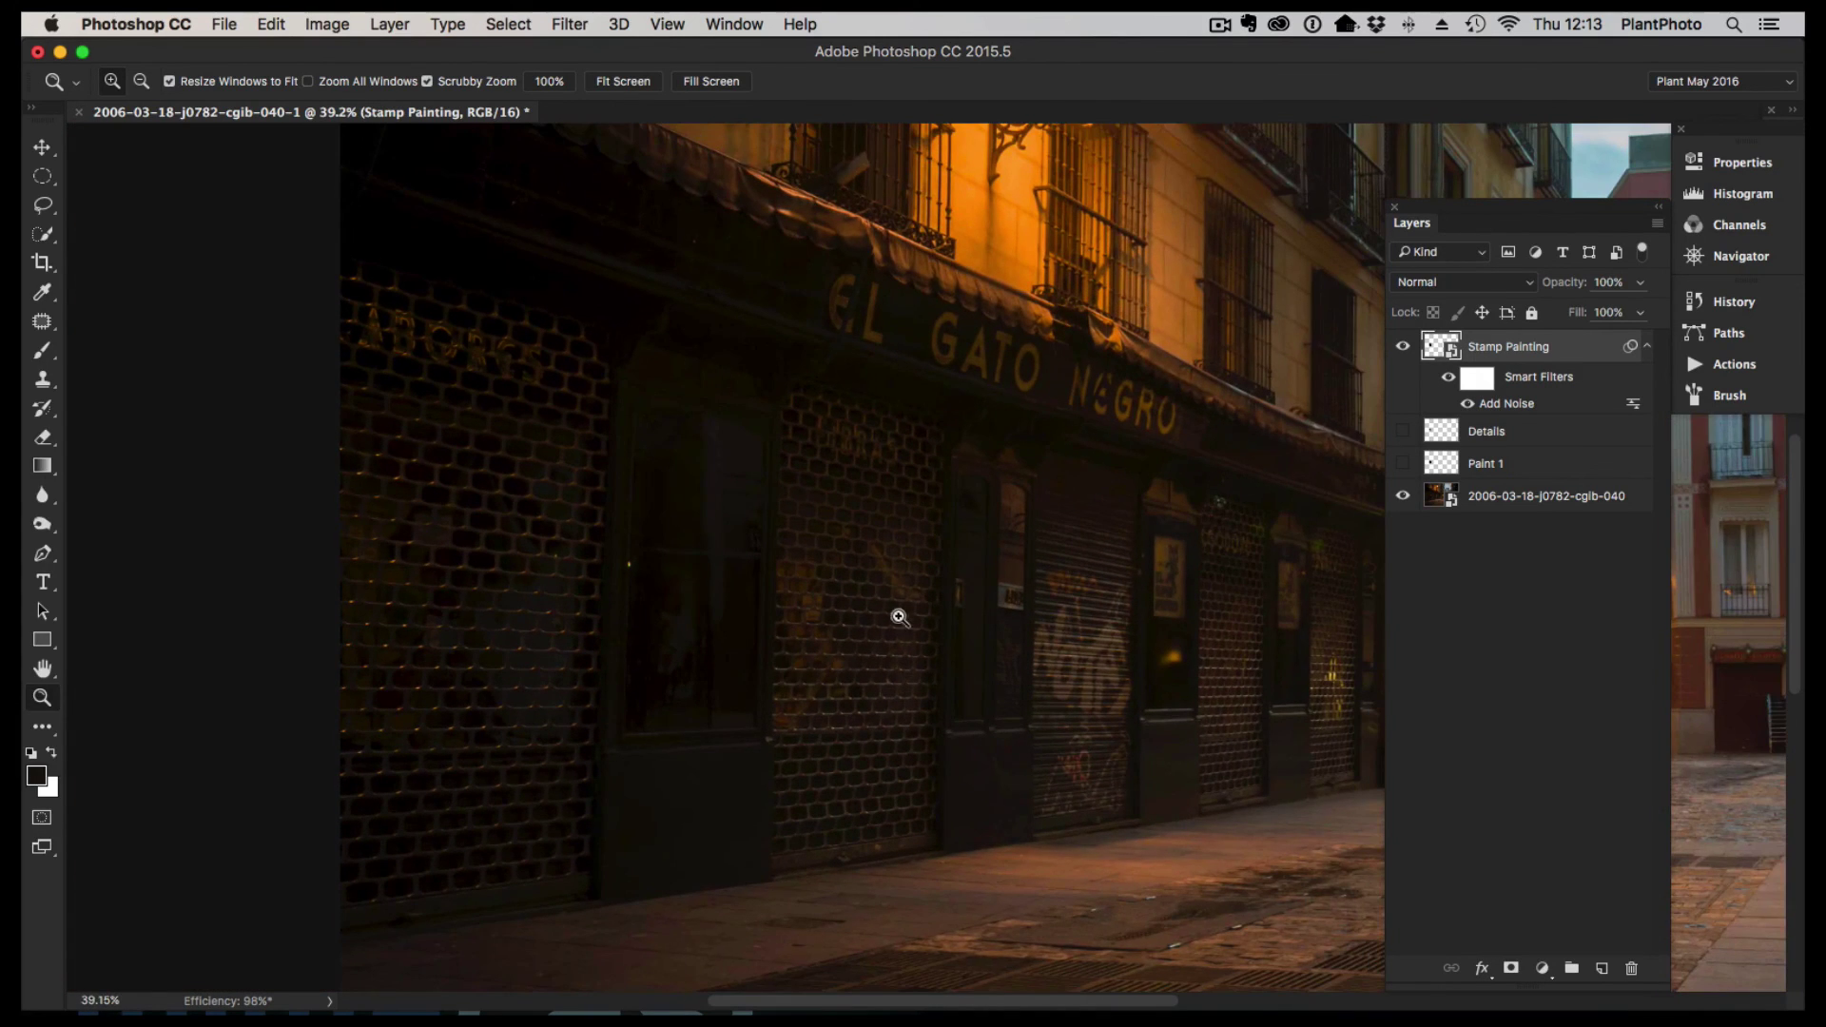
- Zoom out to the full street scene, collapse Smart Filters, and toggle Stamp Painting off and on twice
key("super+0")
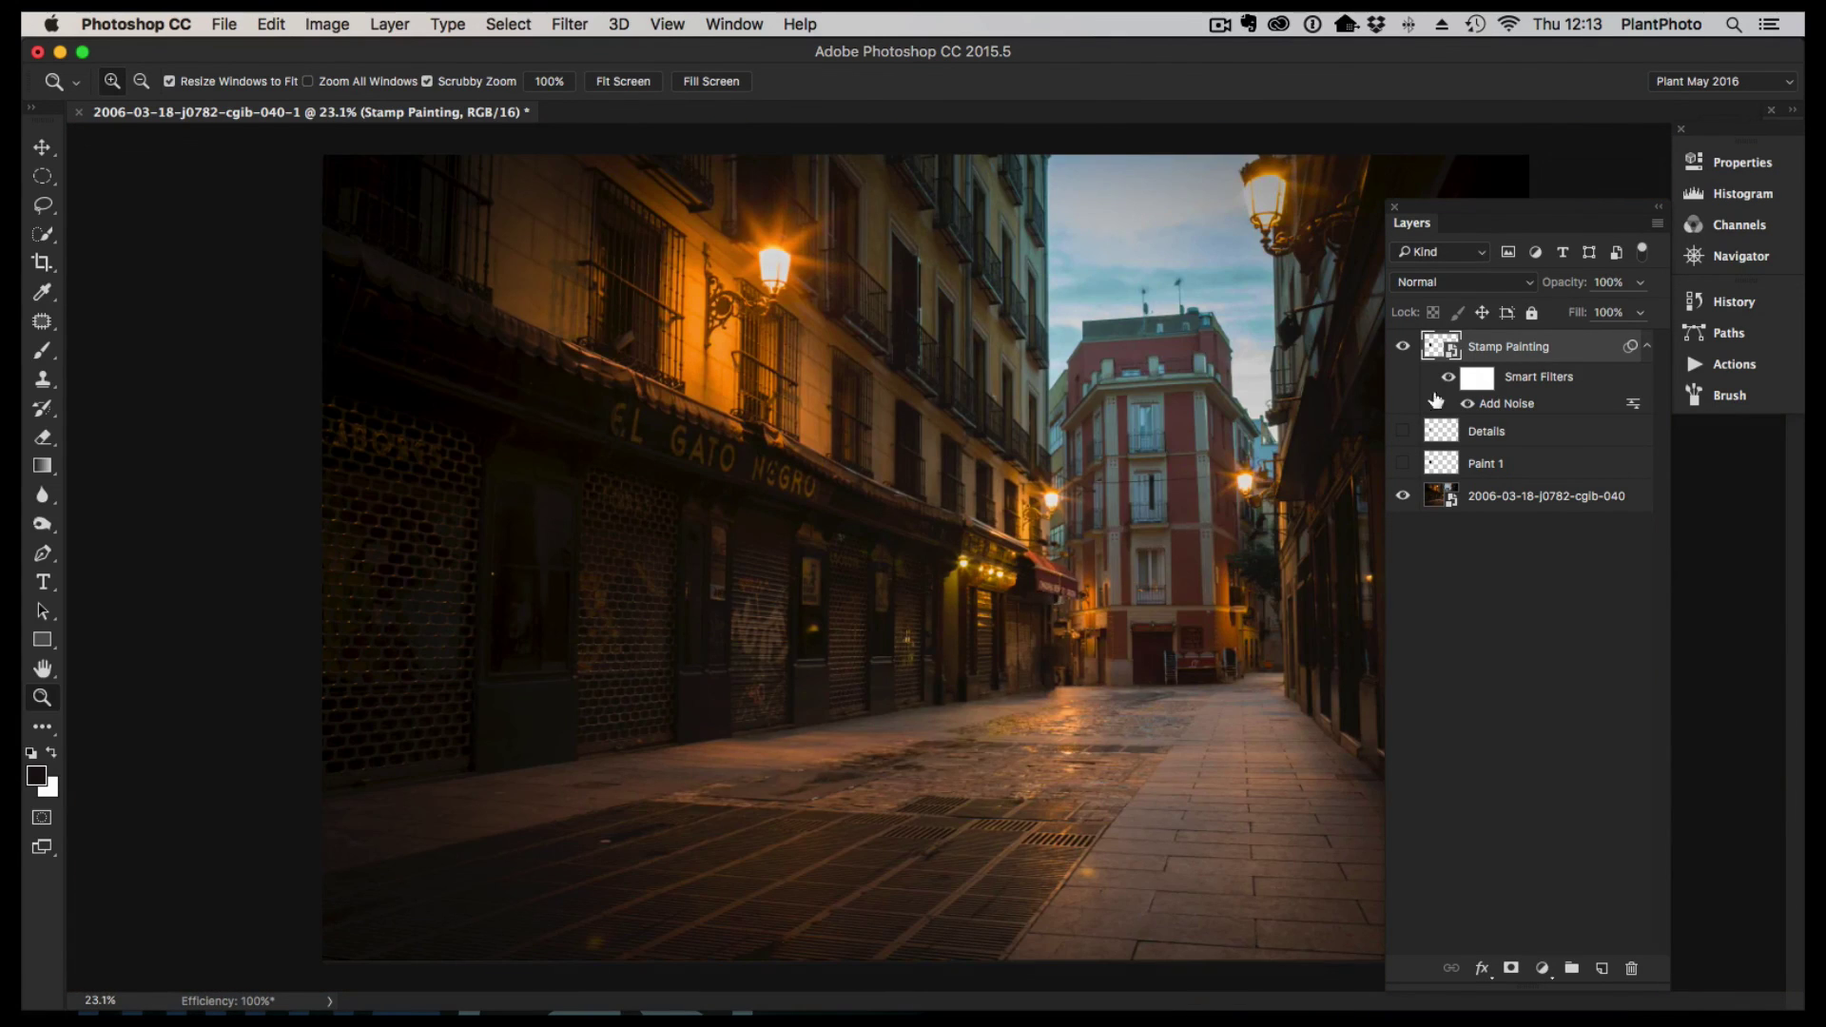
left_click(1647, 347)
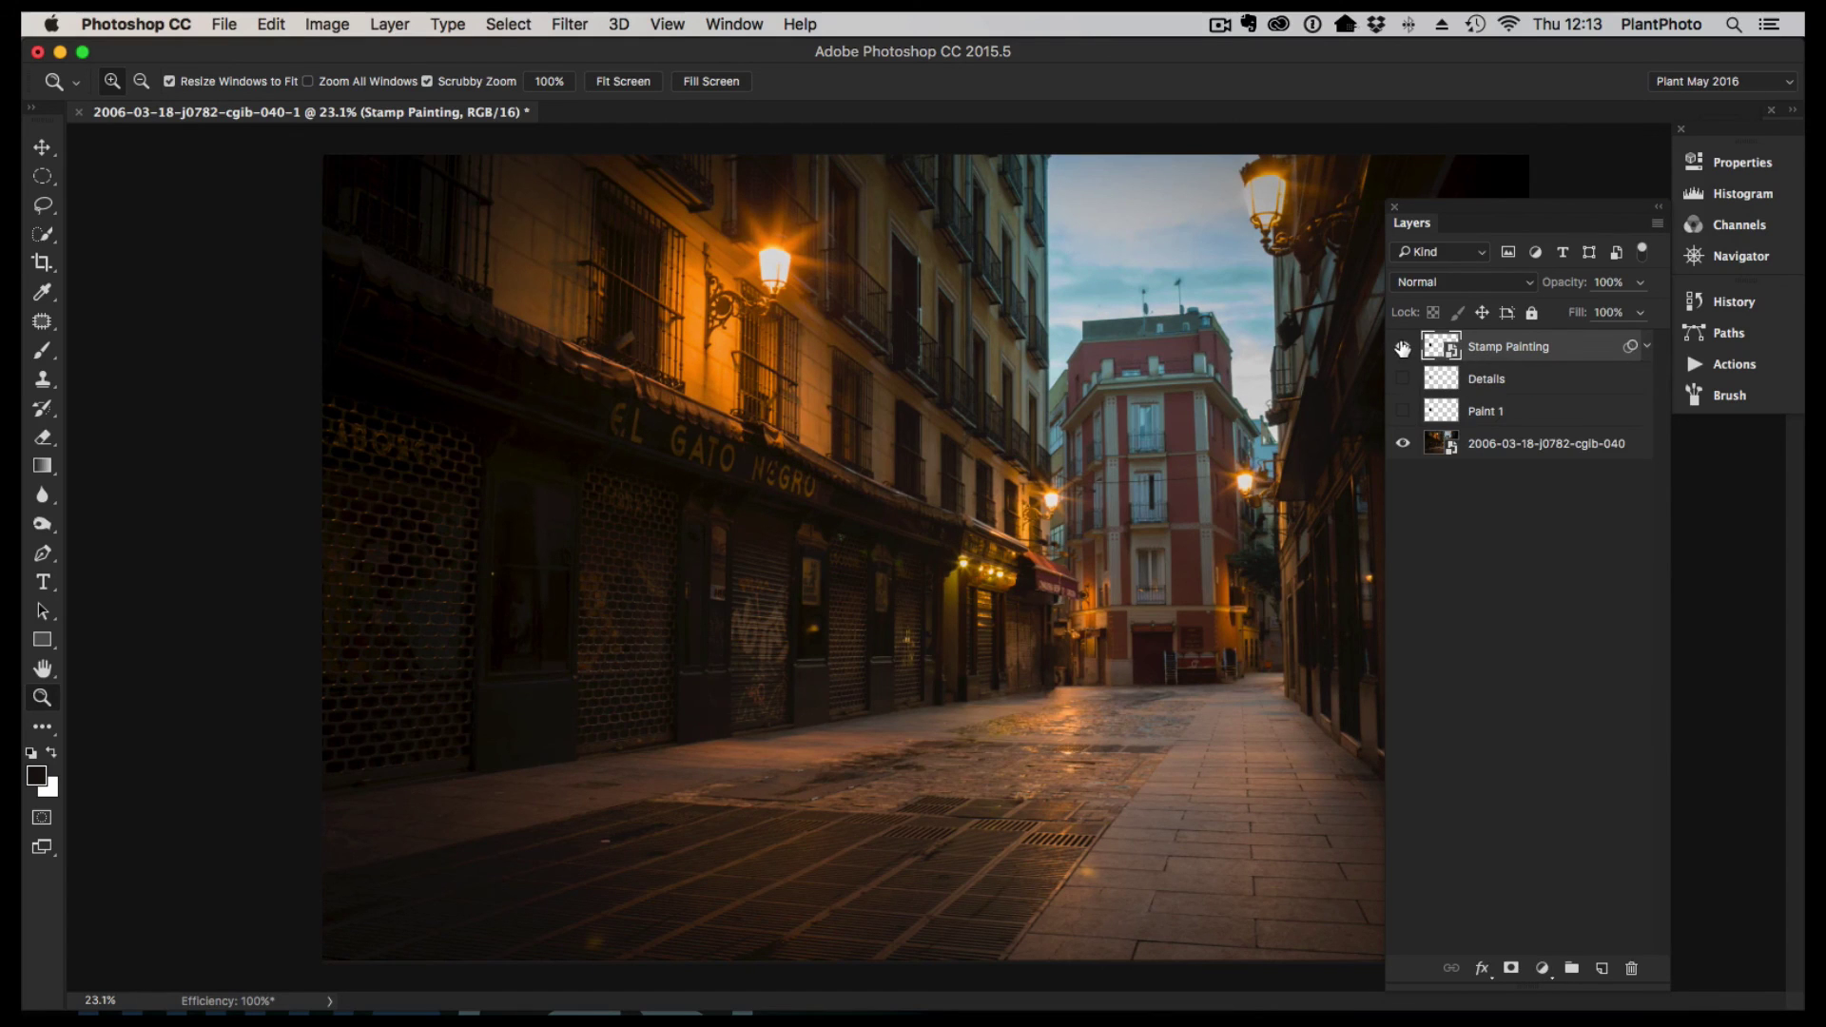
left_click(1402, 348)
left_click(1402, 348)
left_click(1404, 348)
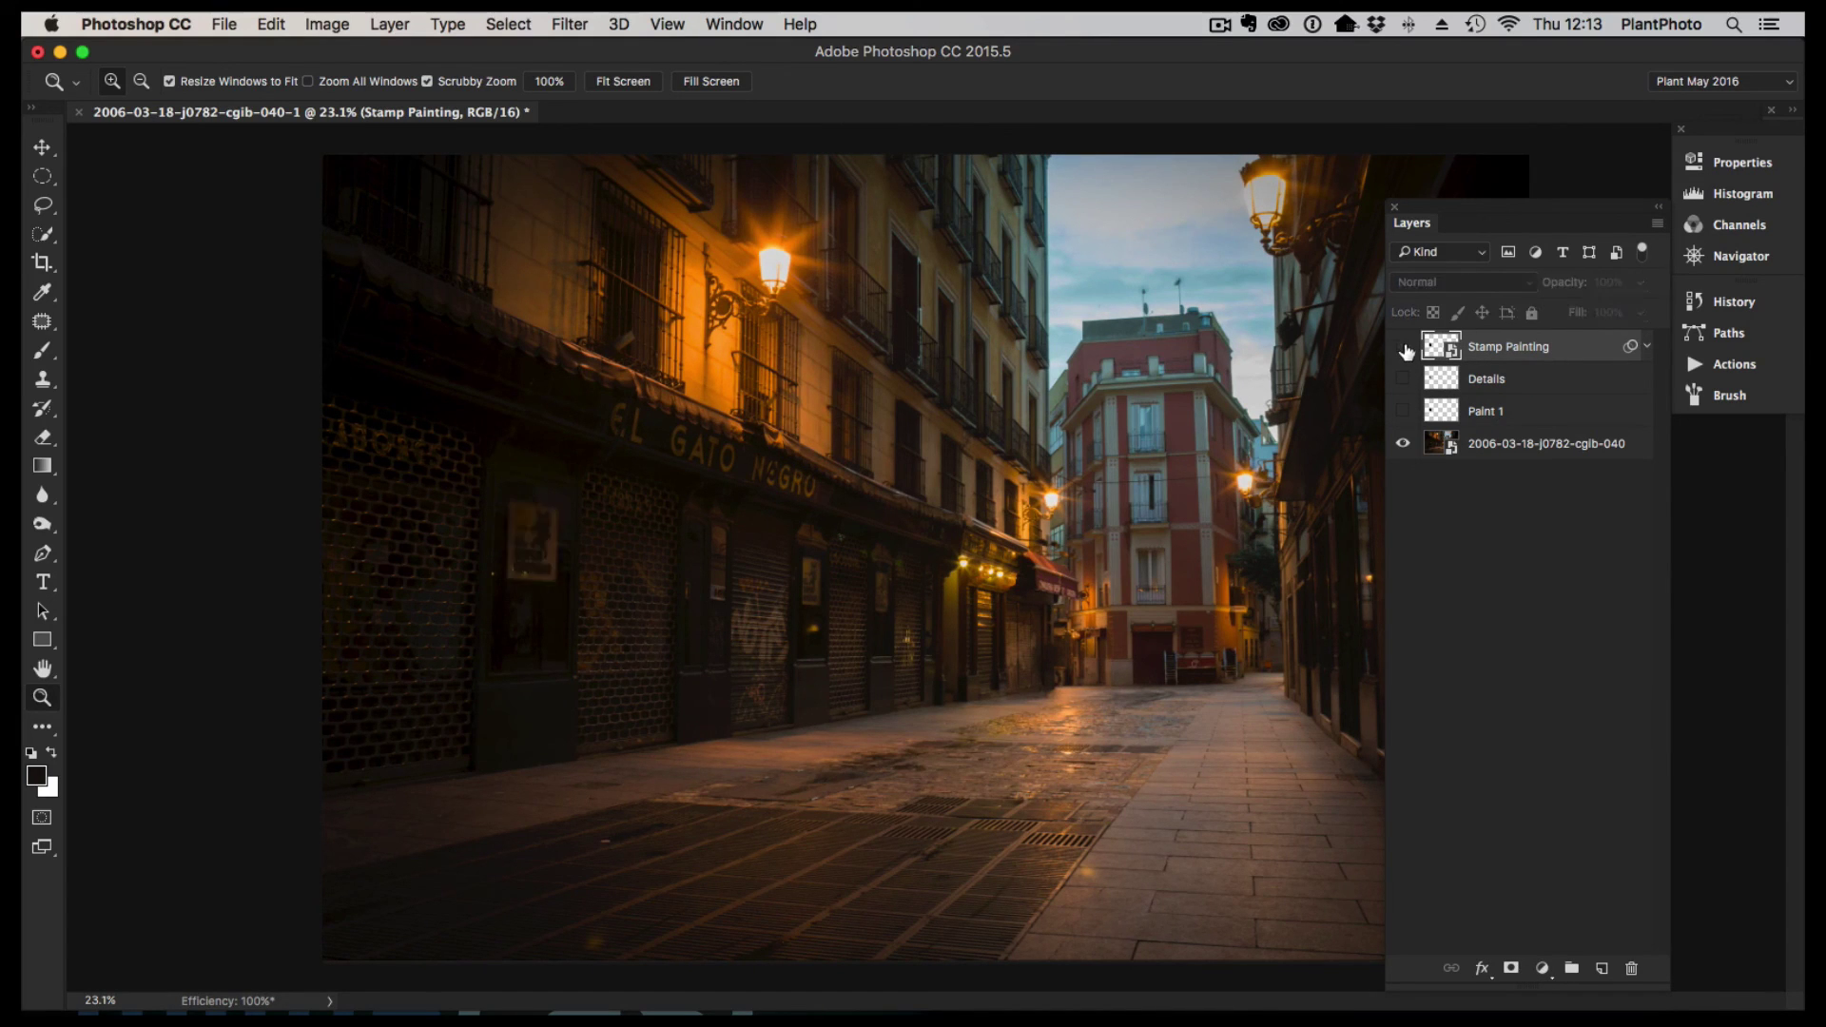
left_click(1404, 348)
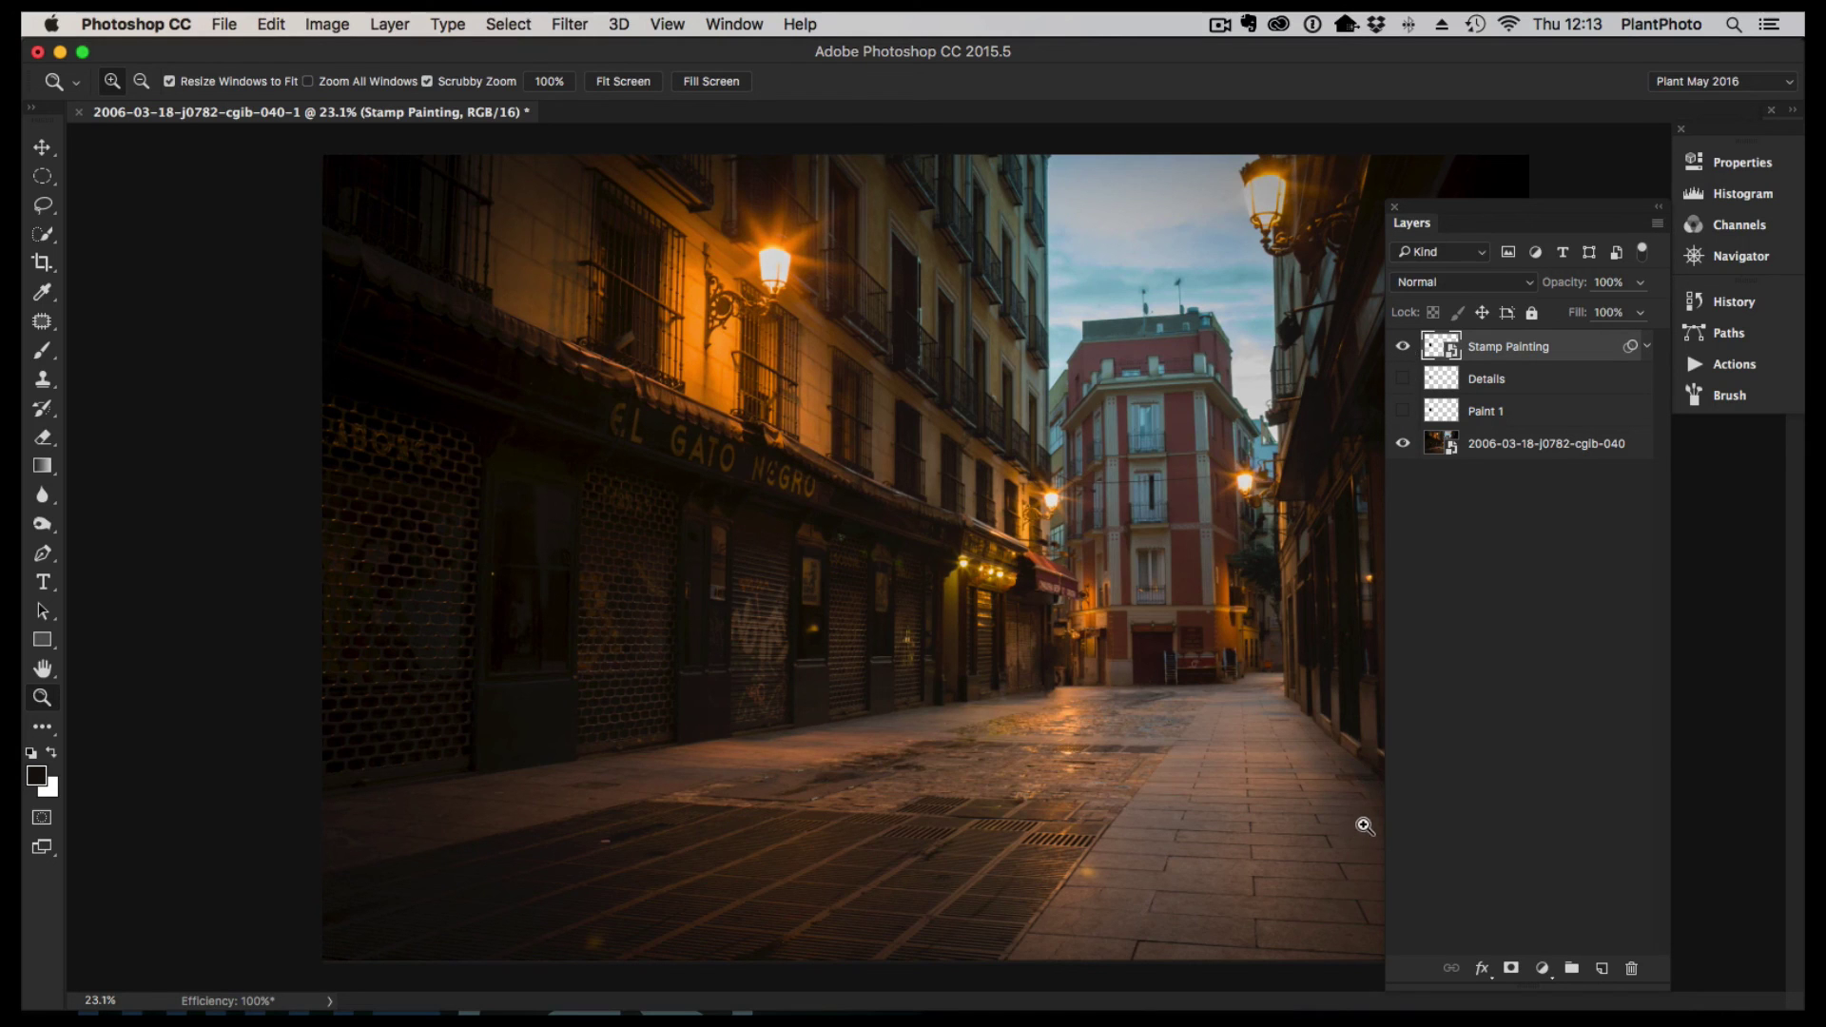